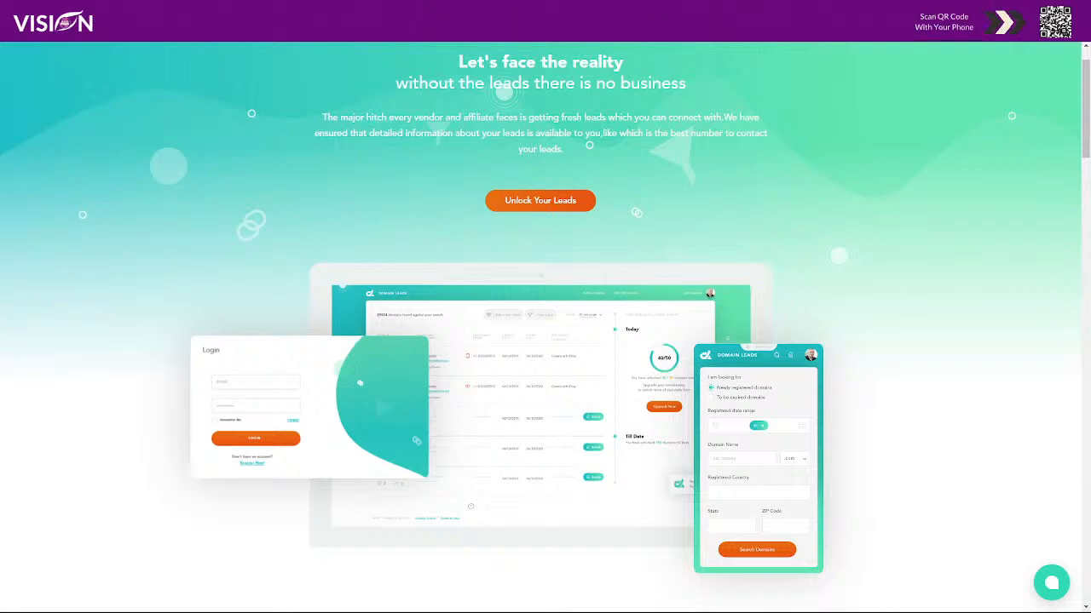
Look through the Domain Leads home page down to its Basic, Advanced and Pro pricing plans
{"action": "scroll", "coordinate": [894, 378], "scroll_direction": "up", "scroll_amount": 1}
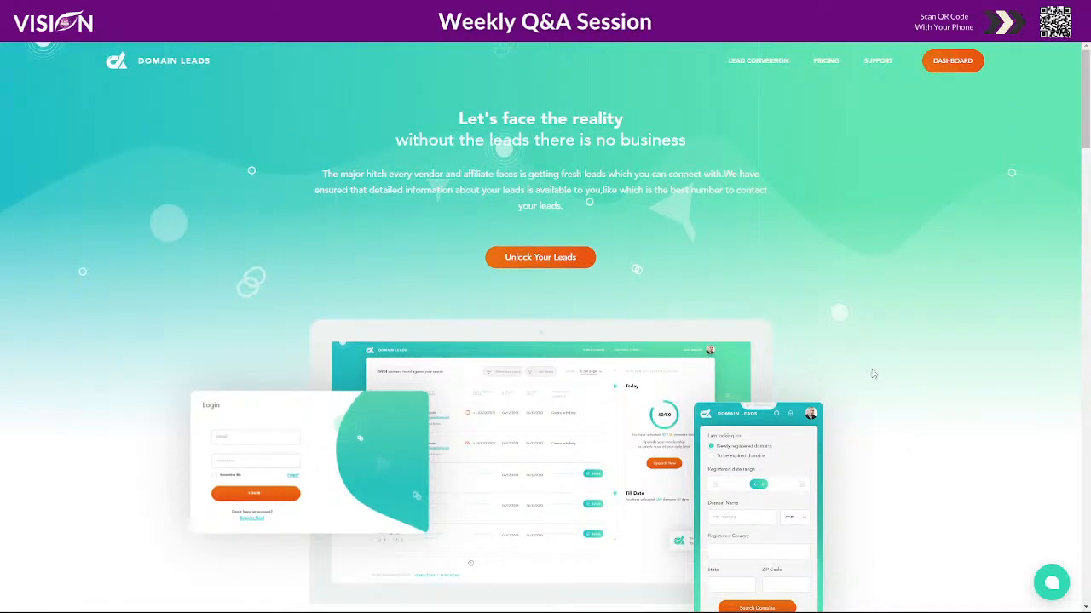
{"action": "scroll", "coordinate": [873, 375], "scroll_direction": "down", "scroll_amount": 15}
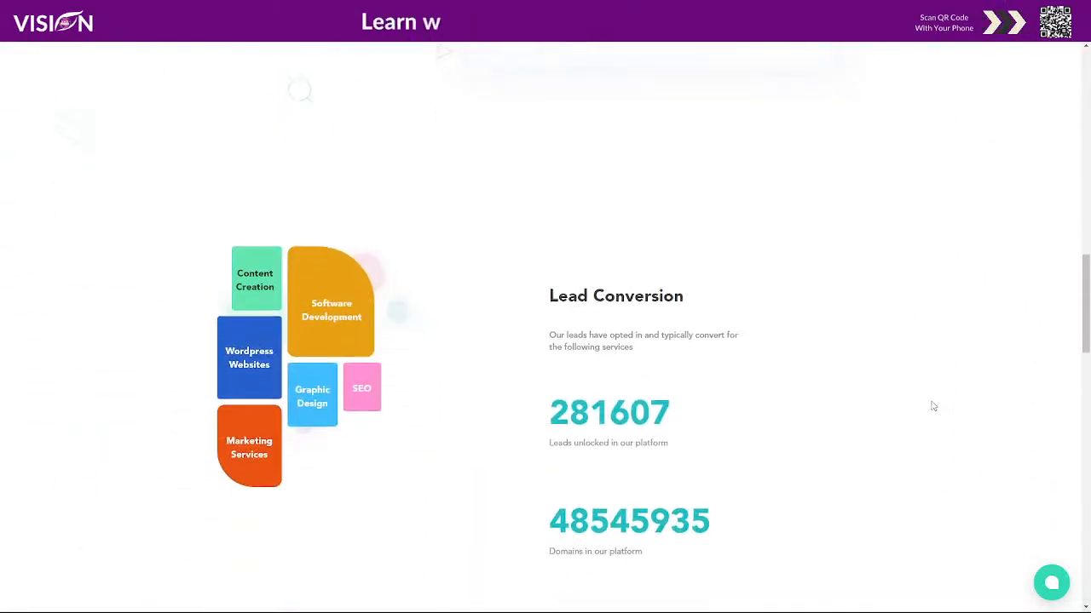
{"action": "scroll", "coordinate": [933, 407], "scroll_direction": "down", "scroll_amount": 13}
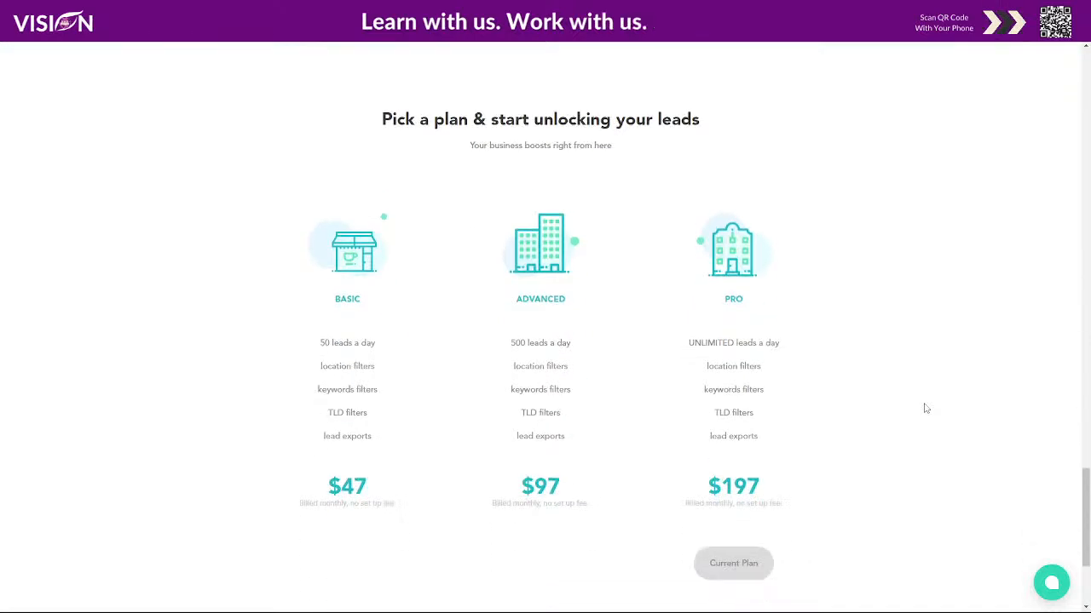
{"action": "scroll", "coordinate": [926, 409], "scroll_direction": "down", "scroll_amount": 1}
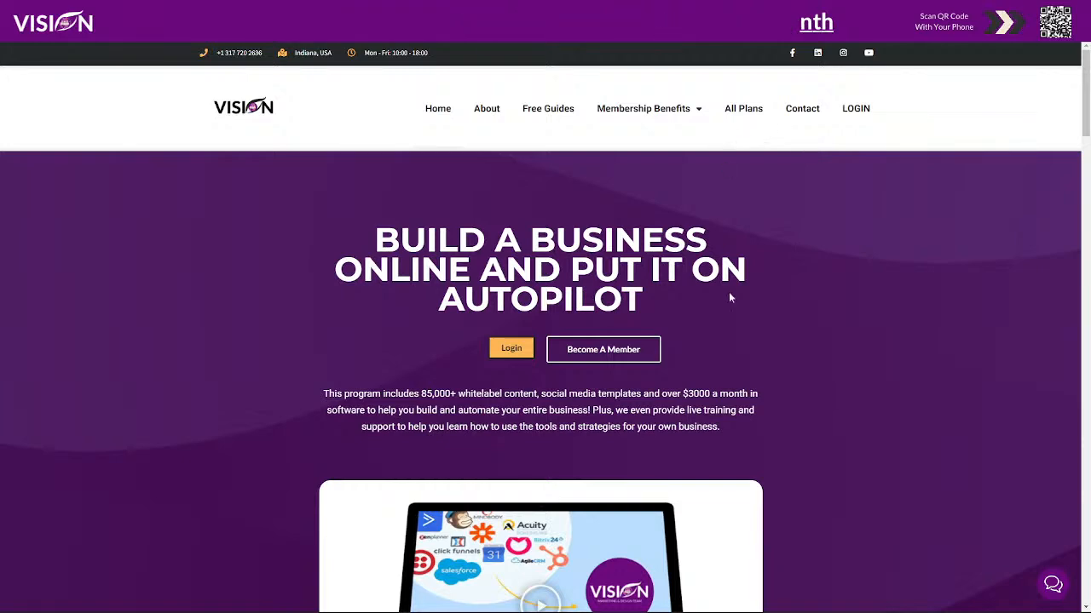
Open the Vision website's page of all plans, examine the three membership tiers and highlight the promo code SAVE50
{"action": "left_click", "coordinate": [746, 115]}
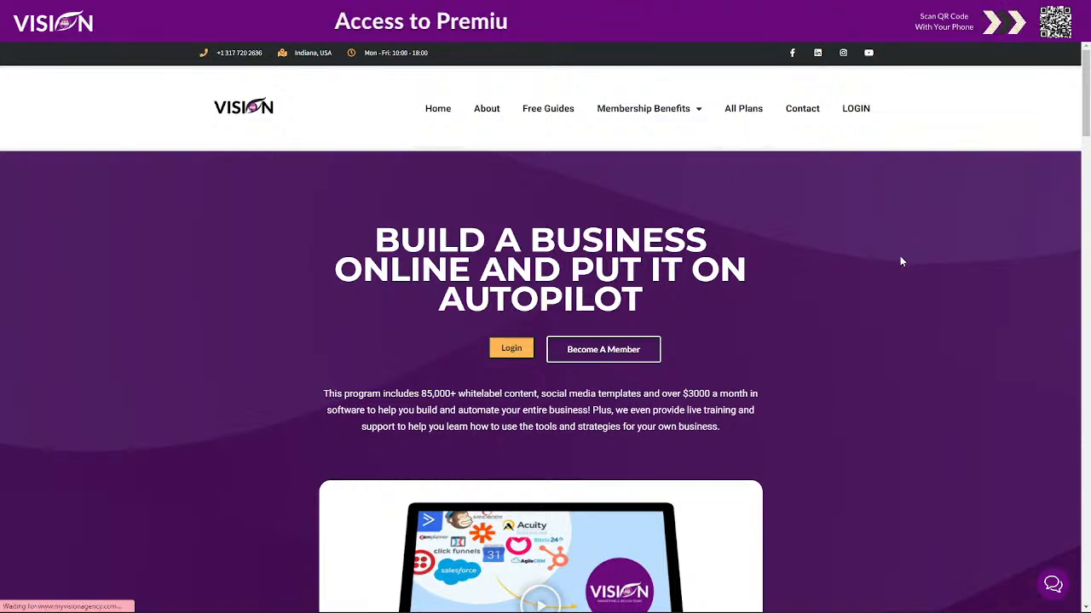
{"action": "scroll", "coordinate": [935, 272], "scroll_direction": "down", "scroll_amount": 5}
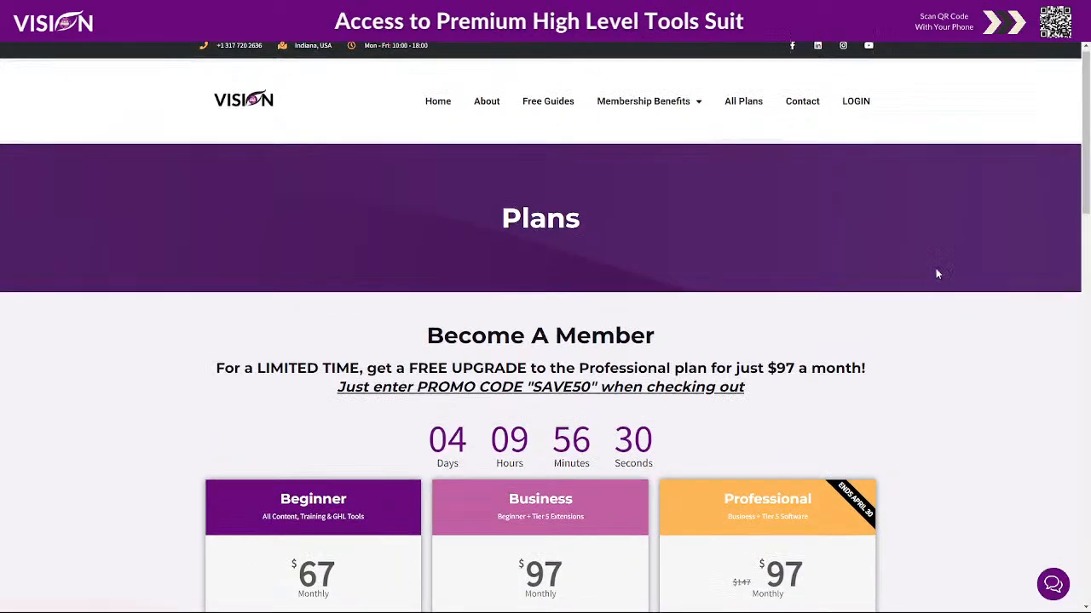
{"action": "scroll", "coordinate": [953, 273], "scroll_direction": "up", "scroll_amount": 2}
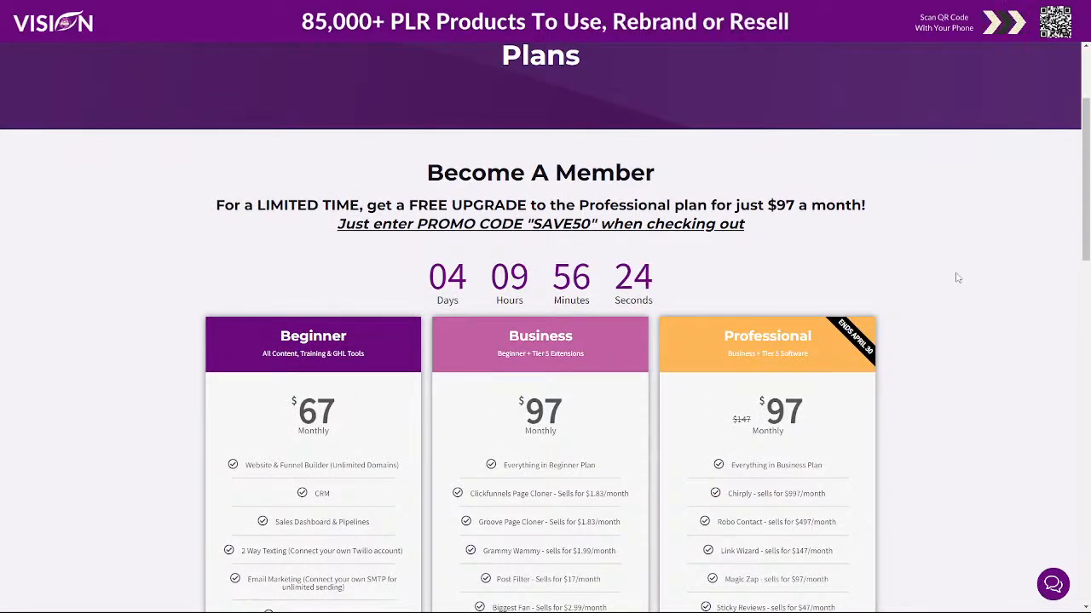
{"action": "scroll", "coordinate": [955, 276], "scroll_direction": "down", "scroll_amount": 1}
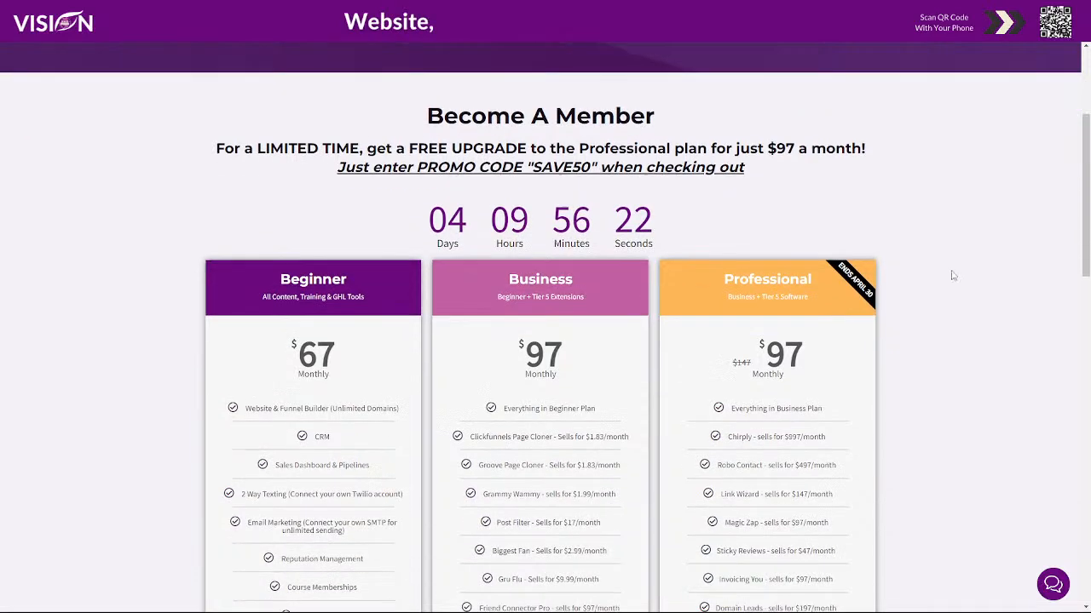
{"action": "scroll", "coordinate": [323, 472], "scroll_direction": "down", "scroll_amount": 2}
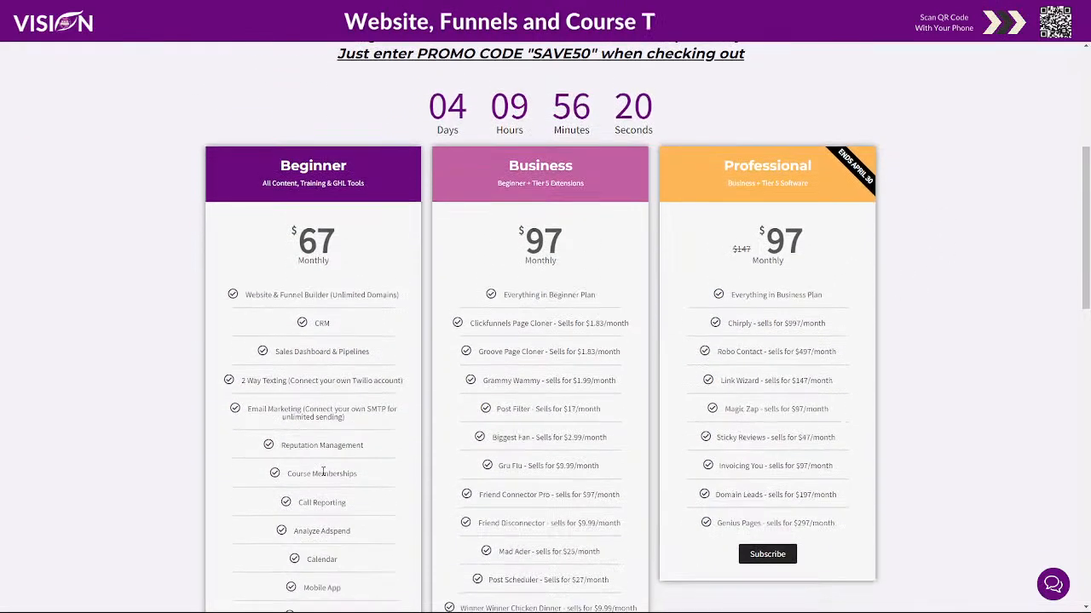
{"action": "scroll", "coordinate": [323, 472], "scroll_direction": "down", "scroll_amount": 1}
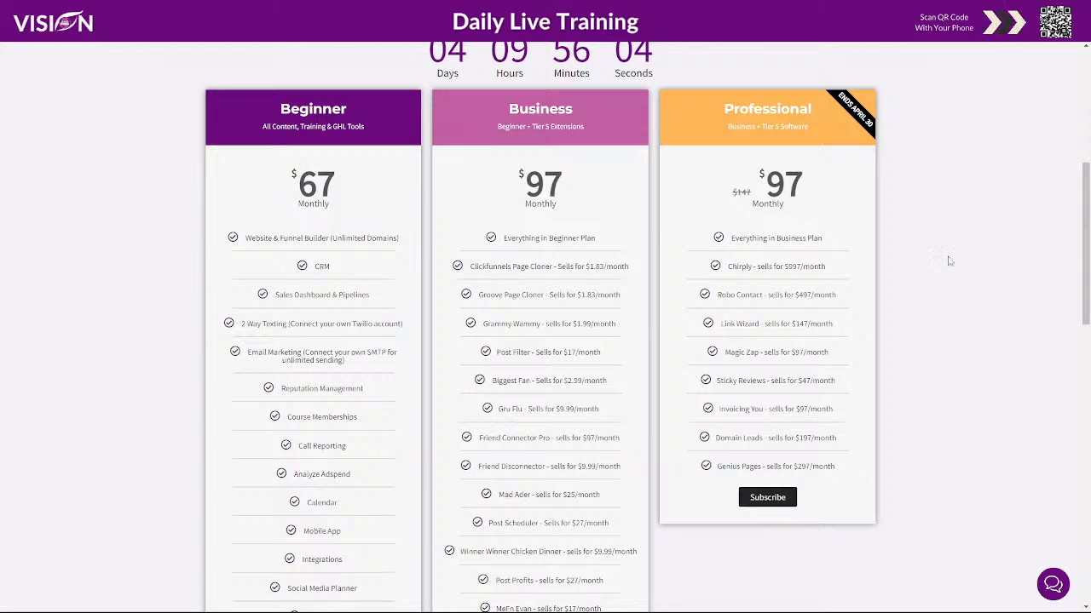
{"action": "scroll", "coordinate": [732, 288], "scroll_direction": "up", "scroll_amount": 2}
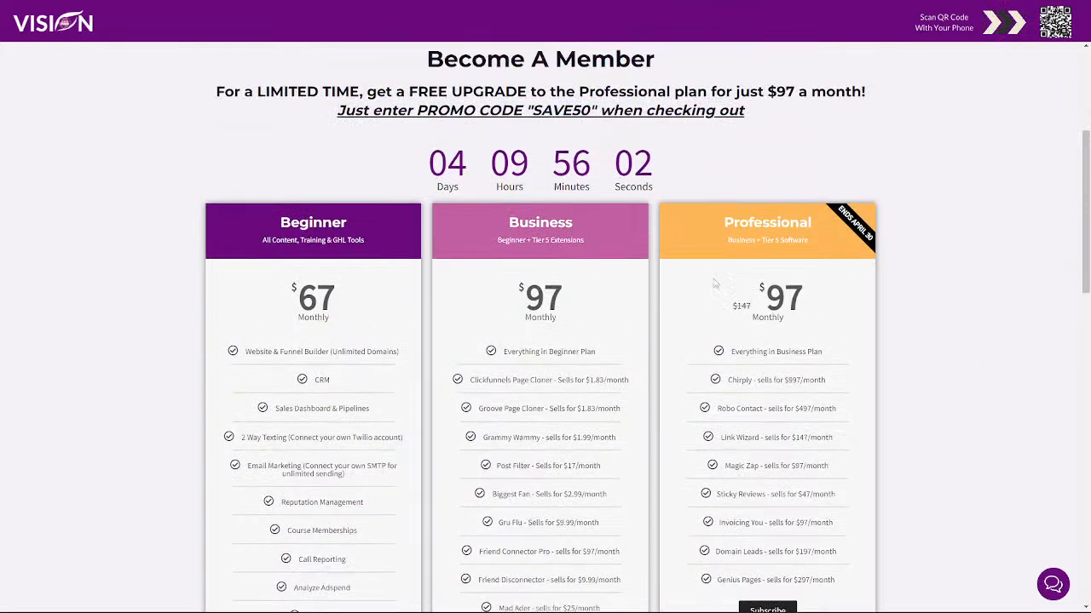
{"action": "left_click_drag", "start_coordinate": [533, 111], "coordinate": [590, 111]}
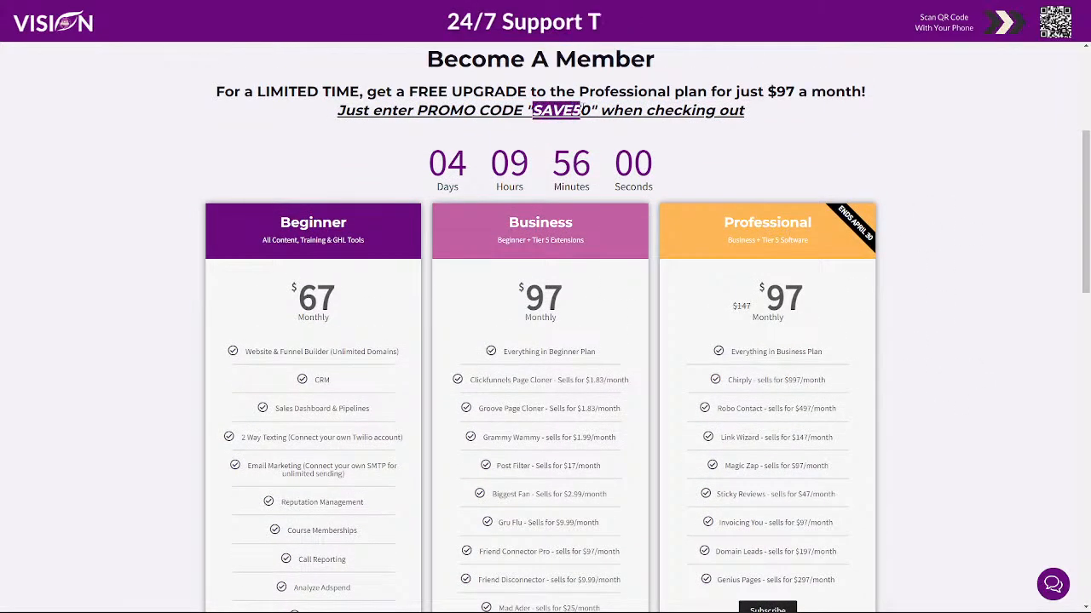
{"action": "scroll", "coordinate": [989, 312], "scroll_direction": "down", "scroll_amount": 2}
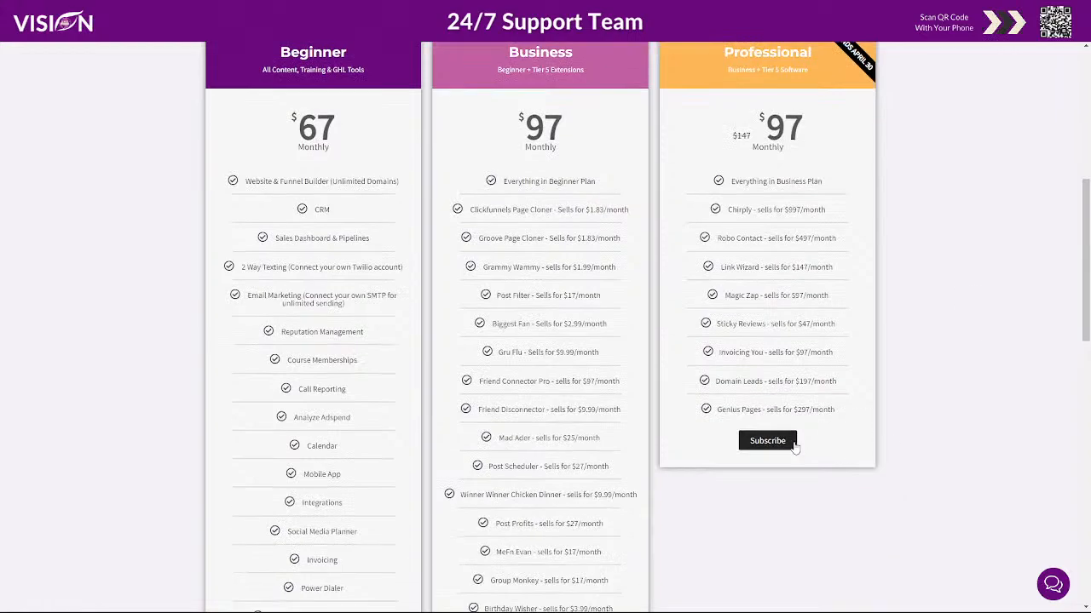
{"action": "scroll", "coordinate": [940, 378], "scroll_direction": "up", "scroll_amount": 2}
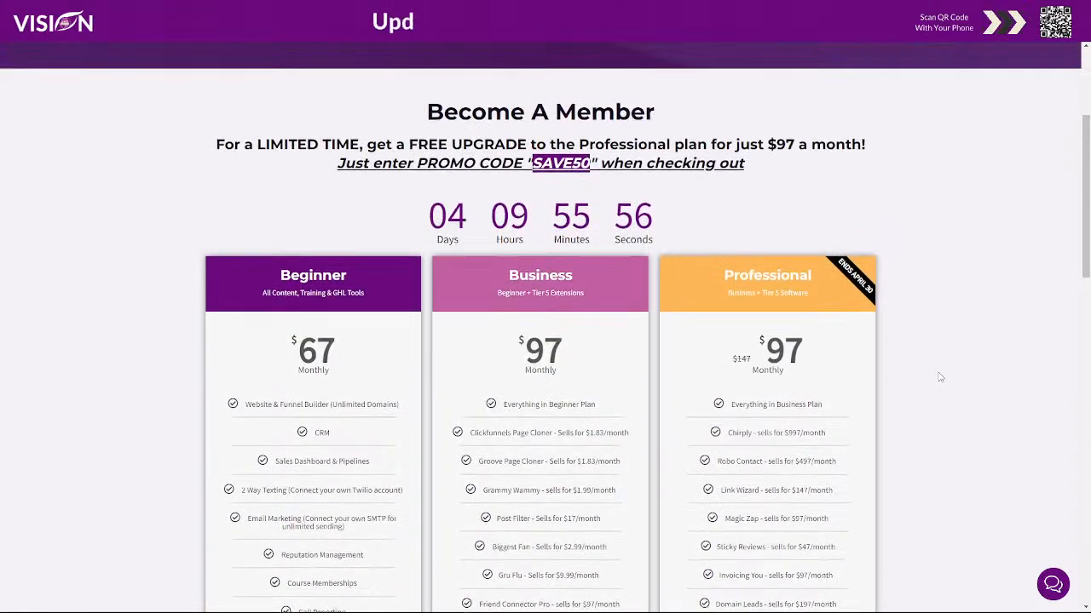
Compare the Tier 5 Partner and Go High Level offers for experienced marketers with the regular membership plans
{"action": "scroll", "coordinate": [940, 377], "scroll_direction": "down", "scroll_amount": 6}
{"action": "scroll", "coordinate": [940, 377], "scroll_direction": "down", "scroll_amount": 5}
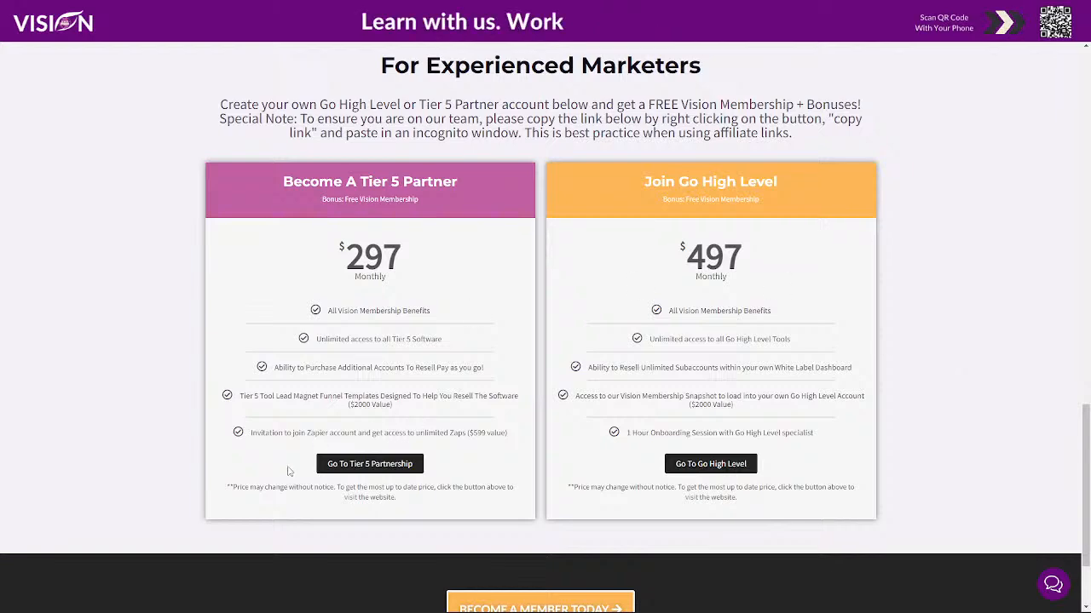
{"action": "scroll", "coordinate": [352, 480], "scroll_direction": "up", "scroll_amount": 10}
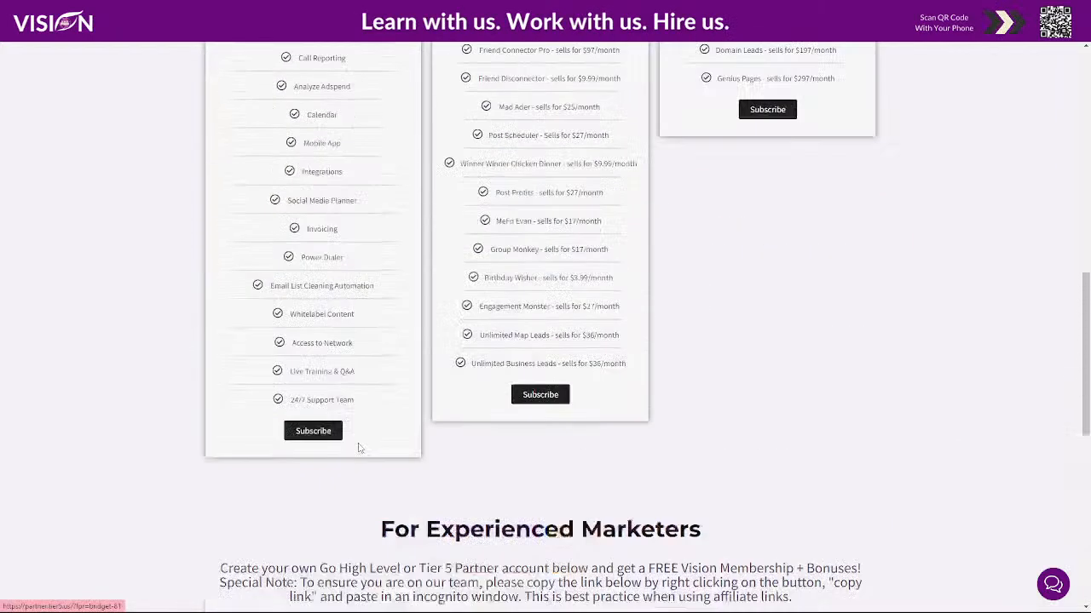
{"action": "scroll", "coordinate": [276, 171], "scroll_direction": "up", "scroll_amount": 5}
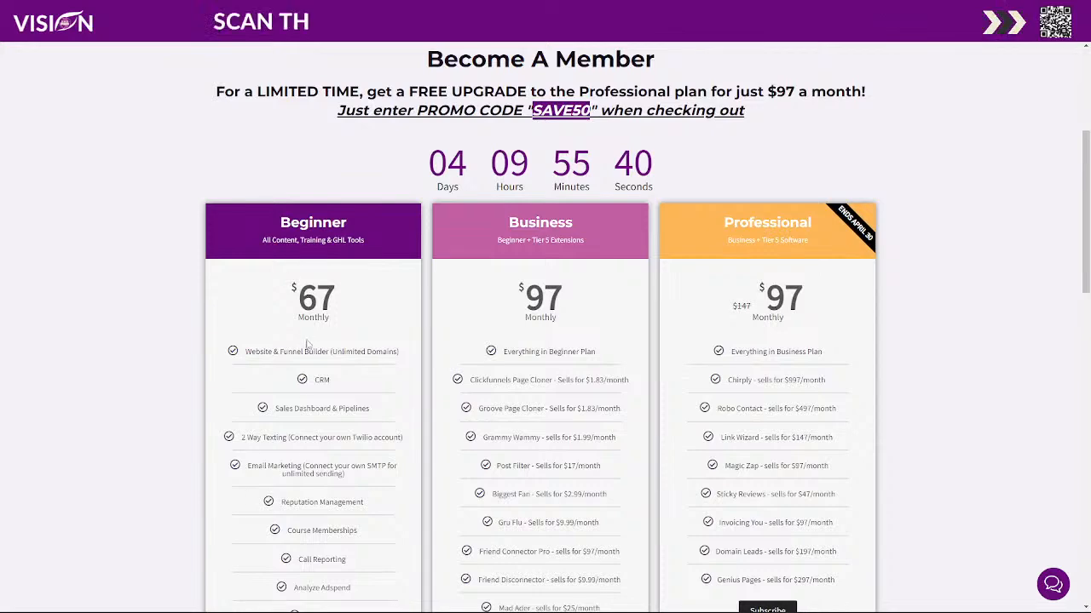
{"action": "scroll", "coordinate": [276, 170], "scroll_direction": "down", "scroll_amount": 15}
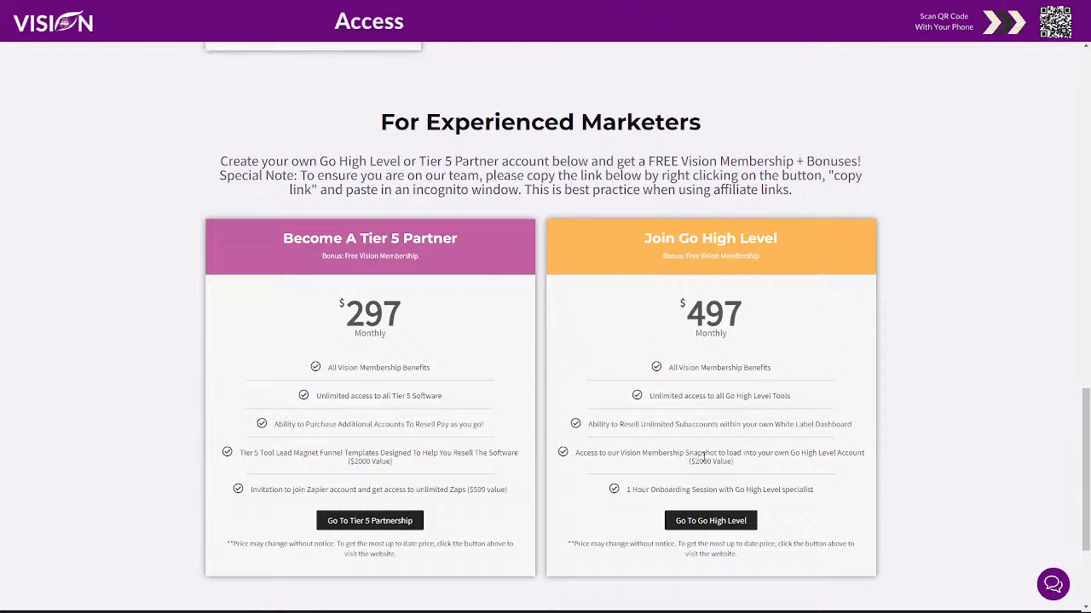
{"action": "scroll", "coordinate": [224, 333], "scroll_direction": "up", "scroll_amount": 15}
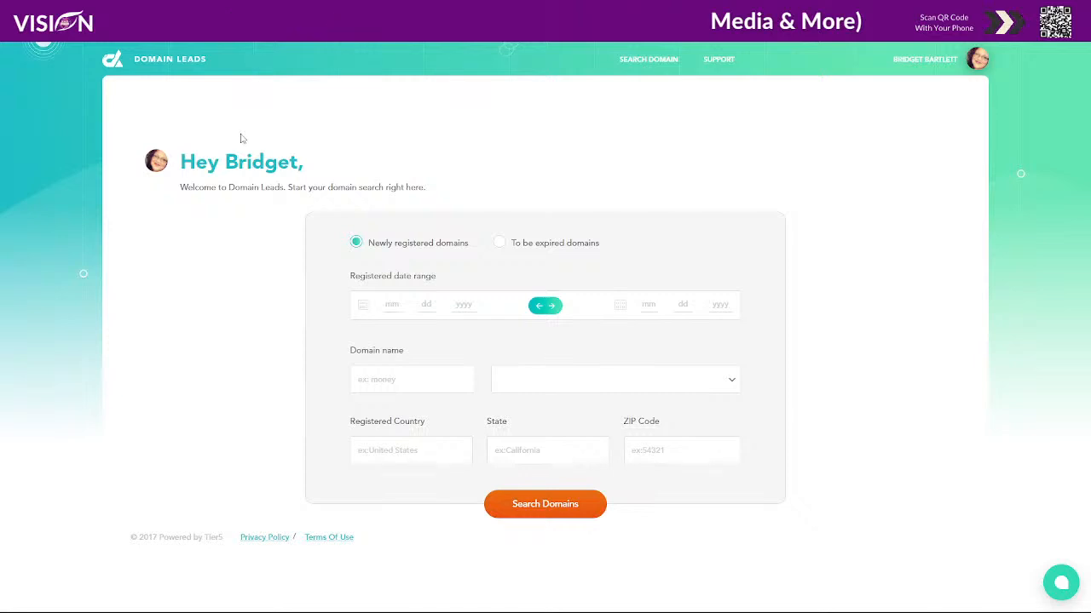
Set the Domain Leads search to newly registered domains with a registered date range from 04/19/2022 to 04/26/2022
{"action": "left_click", "coordinate": [500, 243]}
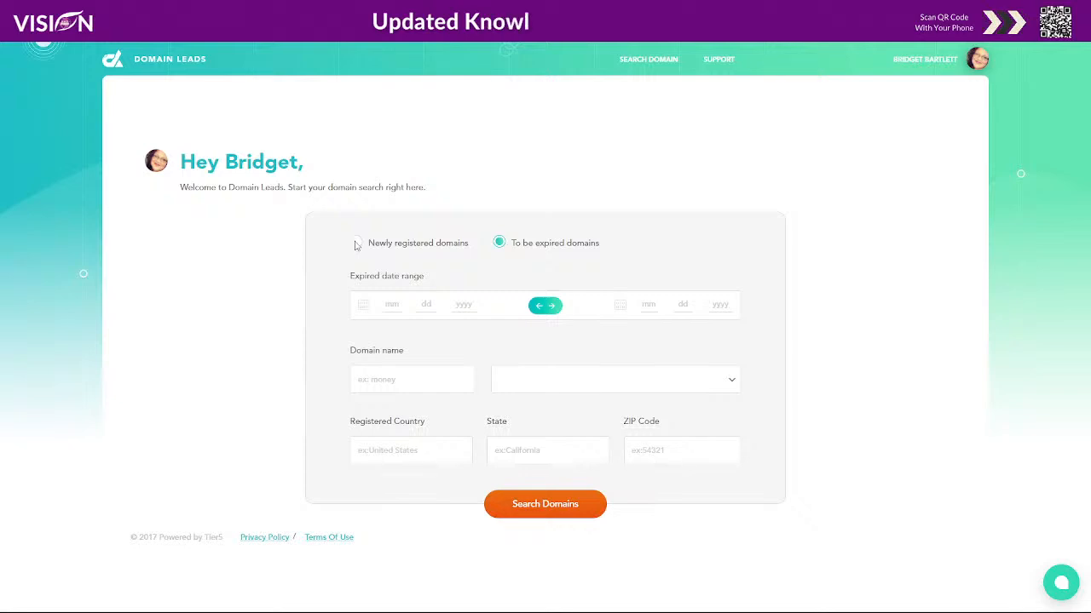
{"action": "left_click", "coordinate": [354, 244]}
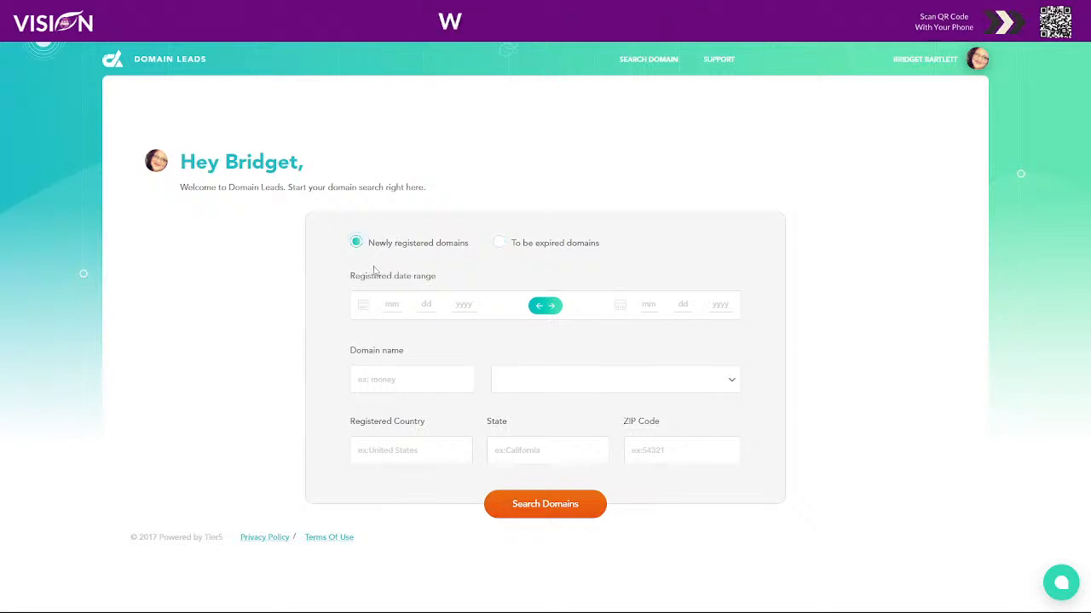
{"action": "left_click", "coordinate": [394, 305]}
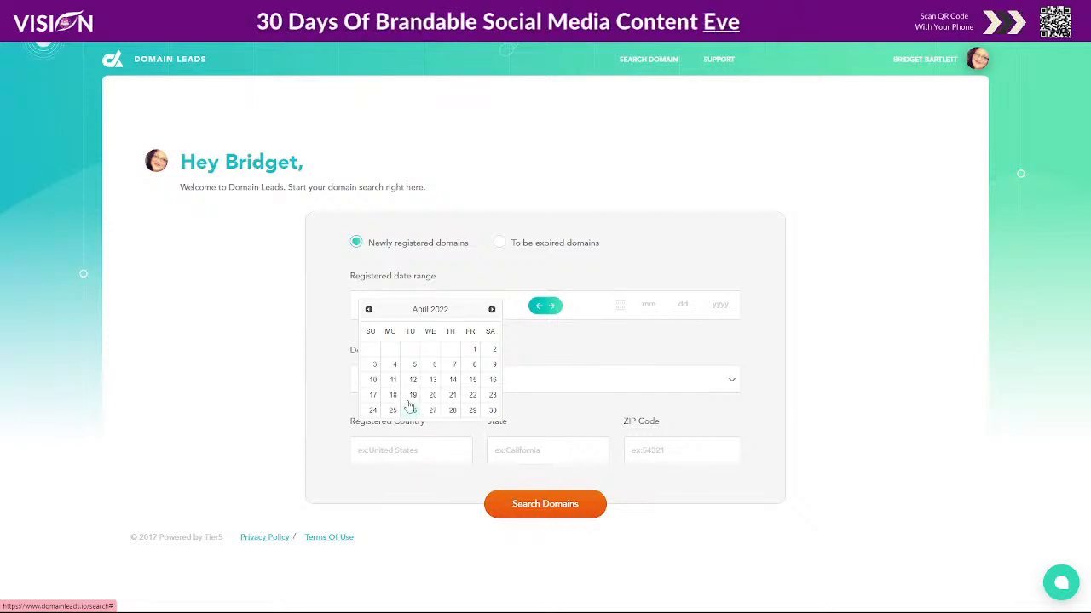
{"action": "left_click", "coordinate": [410, 409]}
{"action": "left_click", "coordinate": [412, 395]}
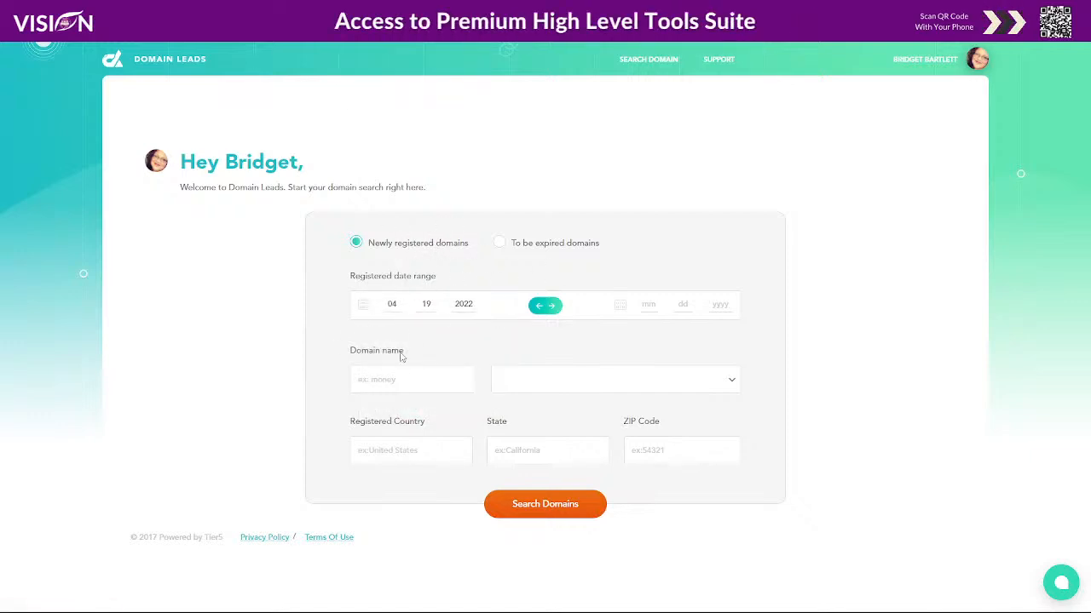
{"action": "left_click", "coordinate": [648, 304]}
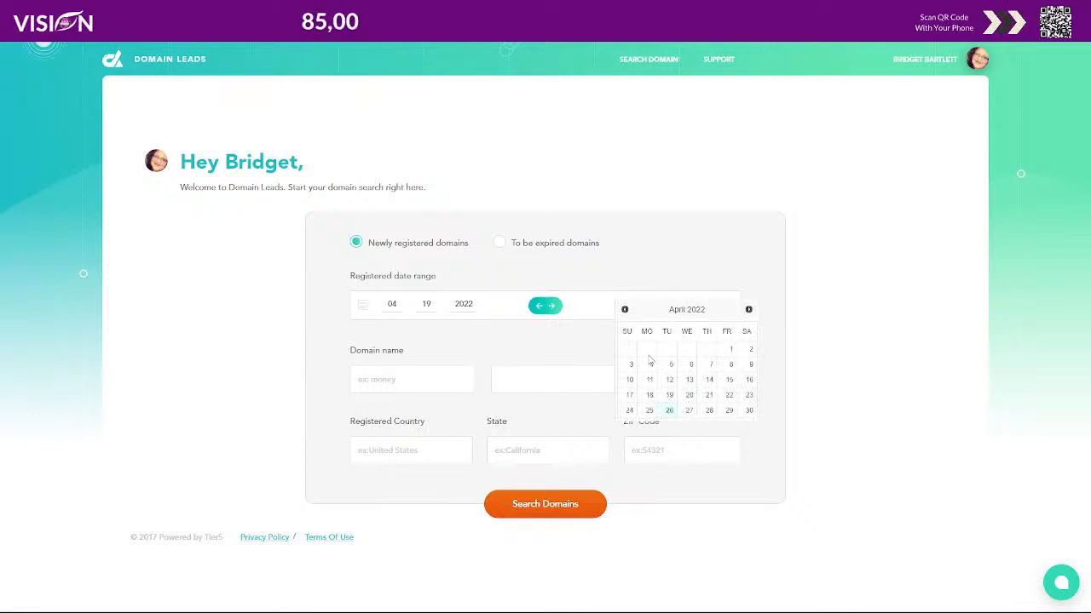
{"action": "left_click", "coordinate": [669, 411]}
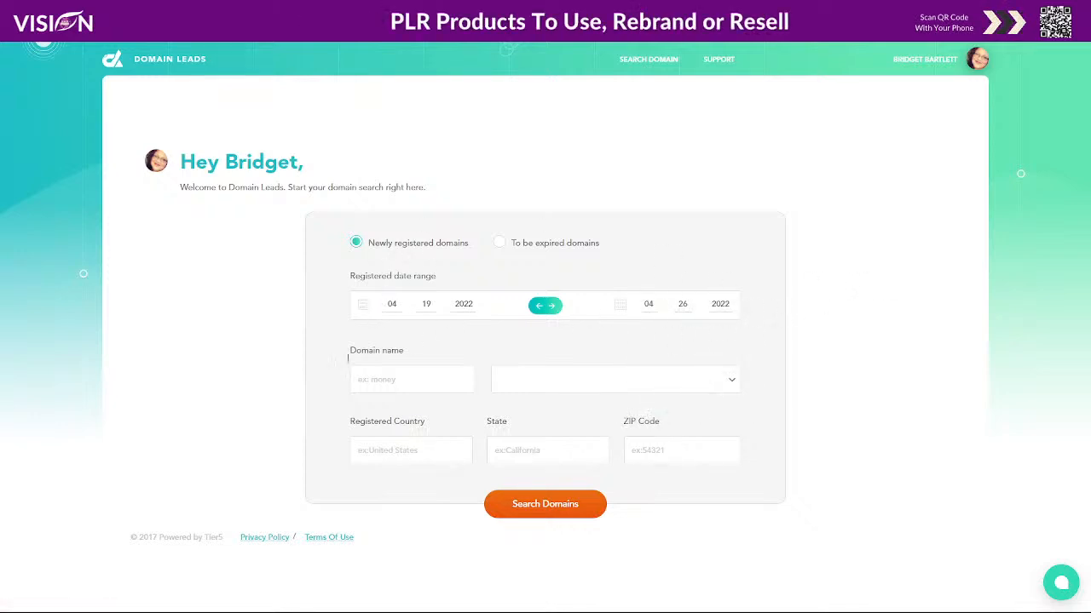
Search for domains with United States as the registered country, leaving the domain name and extension empty
{"action": "left_click", "coordinate": [400, 380]}
{"action": "left_click", "coordinate": [395, 361]}
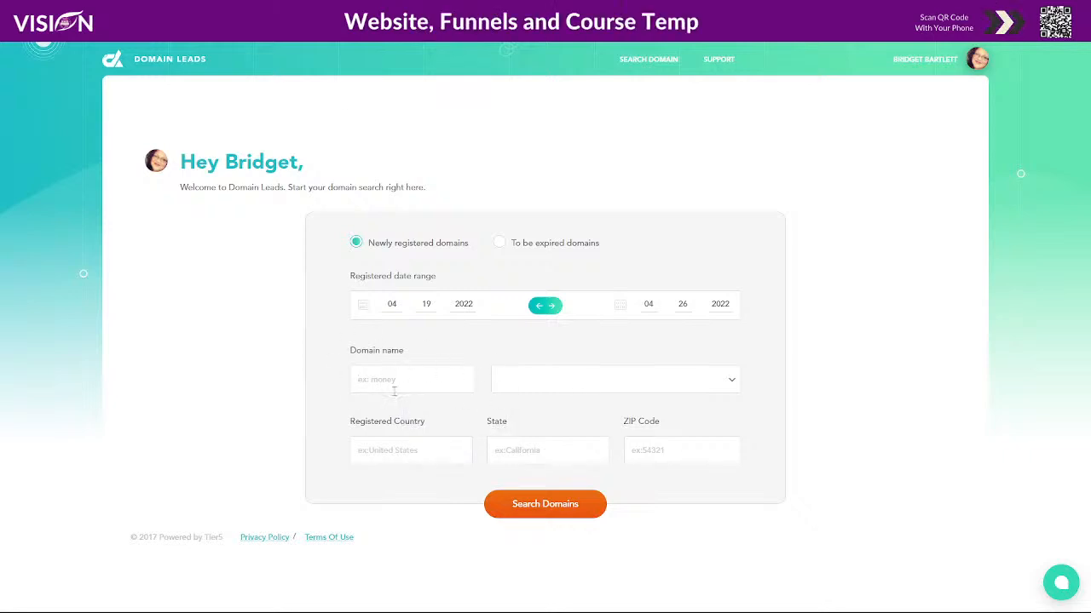
{"action": "left_click", "coordinate": [537, 388]}
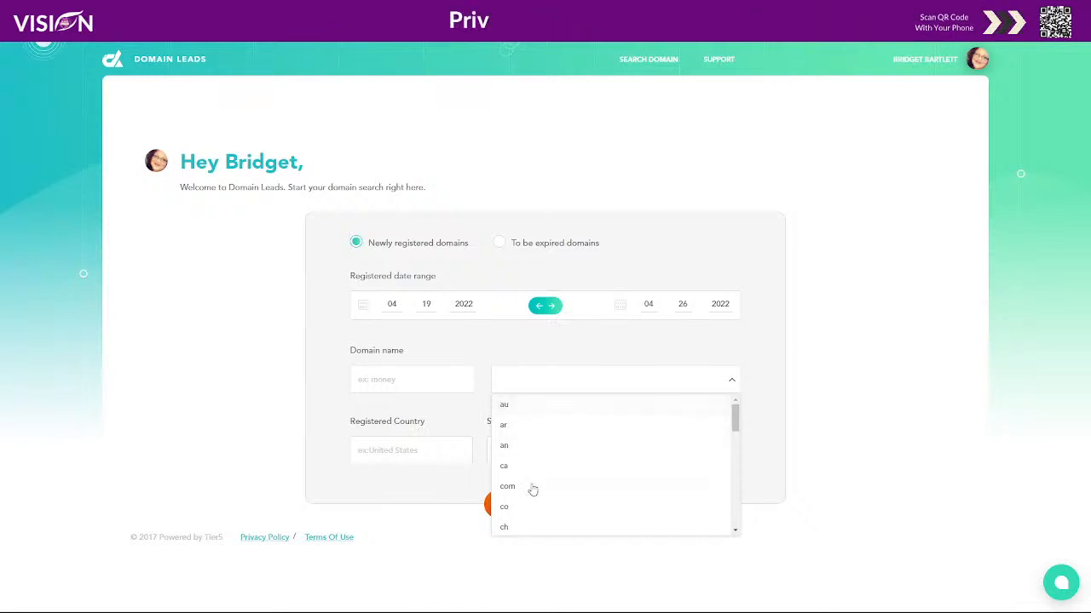
{"action": "scroll", "coordinate": [580, 460], "scroll_direction": "down", "scroll_amount": 5}
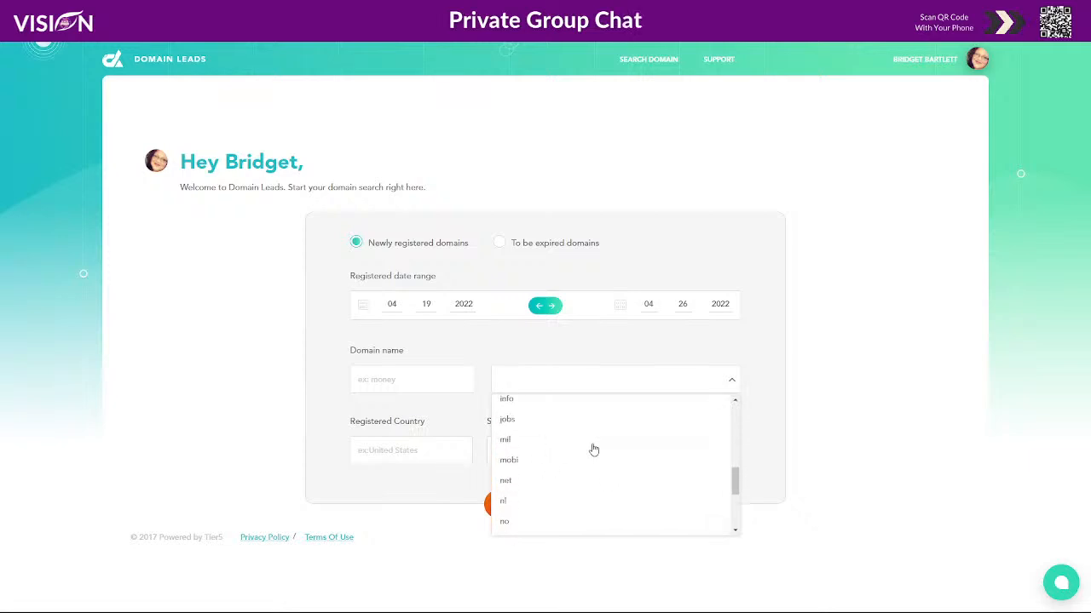
{"action": "left_click", "coordinate": [768, 414]}
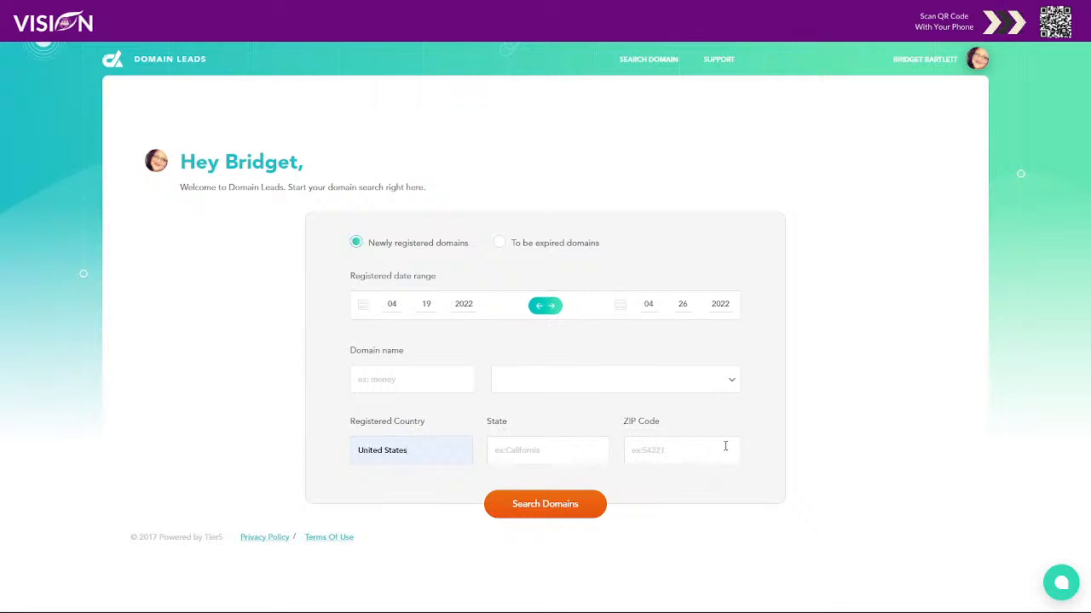
{"action": "left_click", "coordinate": [542, 504]}
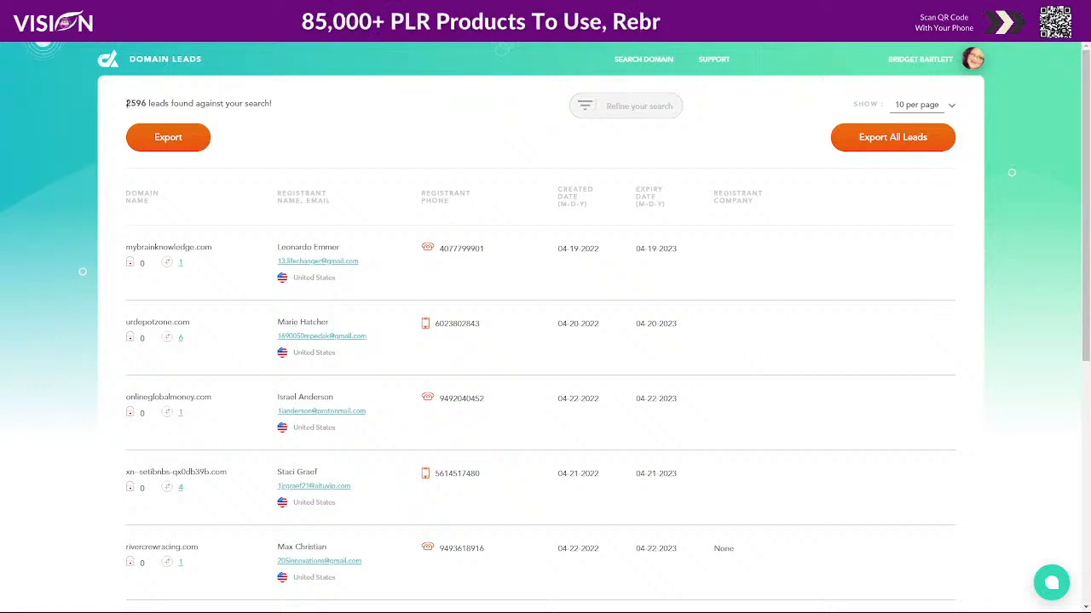
Highlight the line stating how many leads match the search
{"action": "left_click_drag", "start_coordinate": [126, 103], "coordinate": [146, 103]}
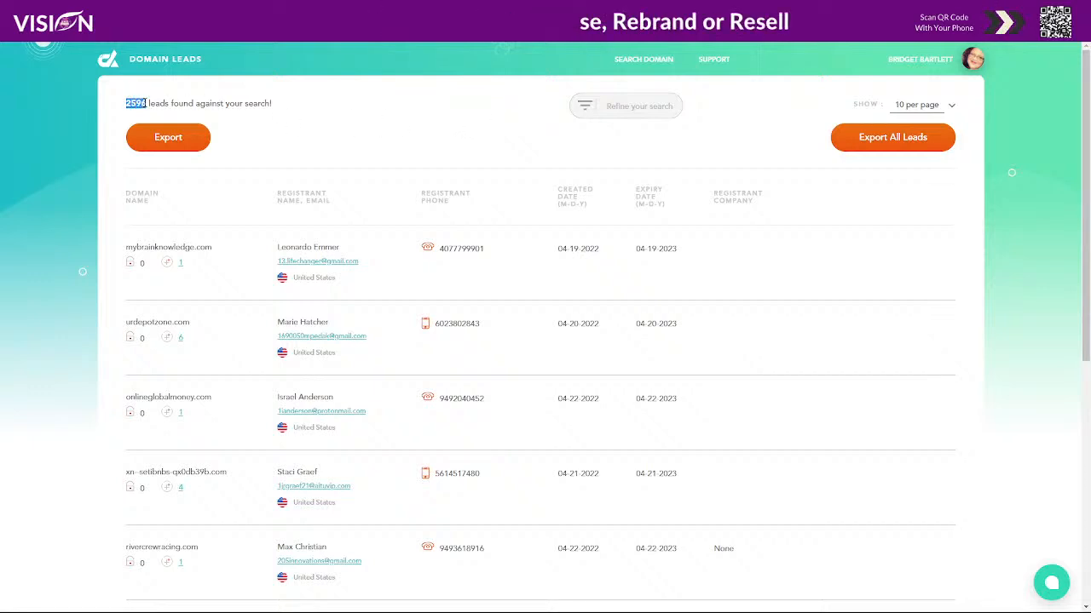
{"action": "left_click", "coordinate": [150, 103]}
{"action": "triple_click", "coordinate": [247, 100]}
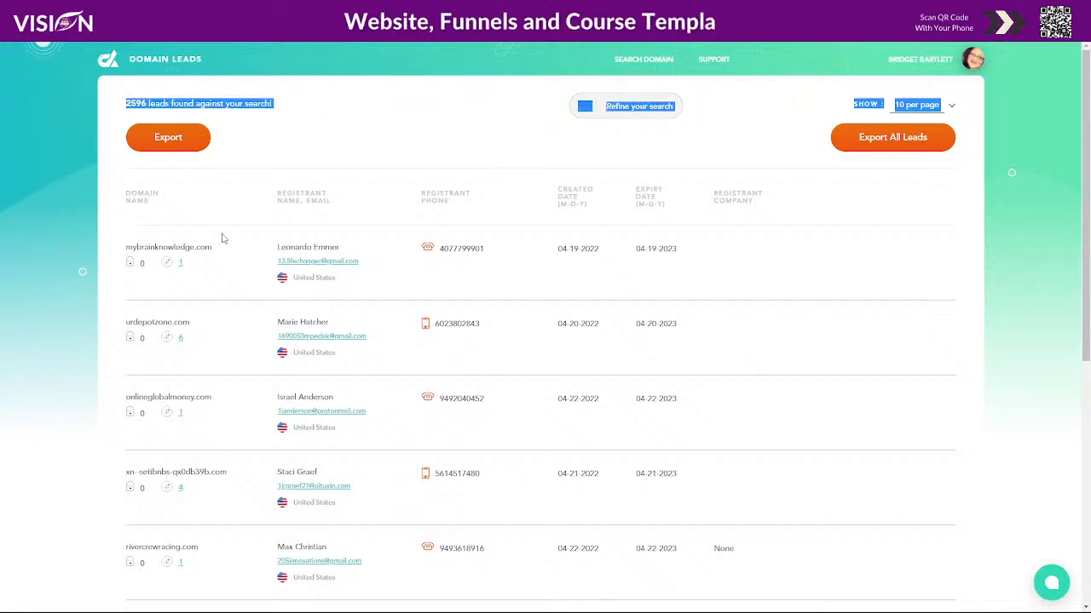
Open the search refinement filters and examine the Domain Count comparison options and value field
{"action": "left_click", "coordinate": [630, 106]}
{"action": "left_click", "coordinate": [254, 133]}
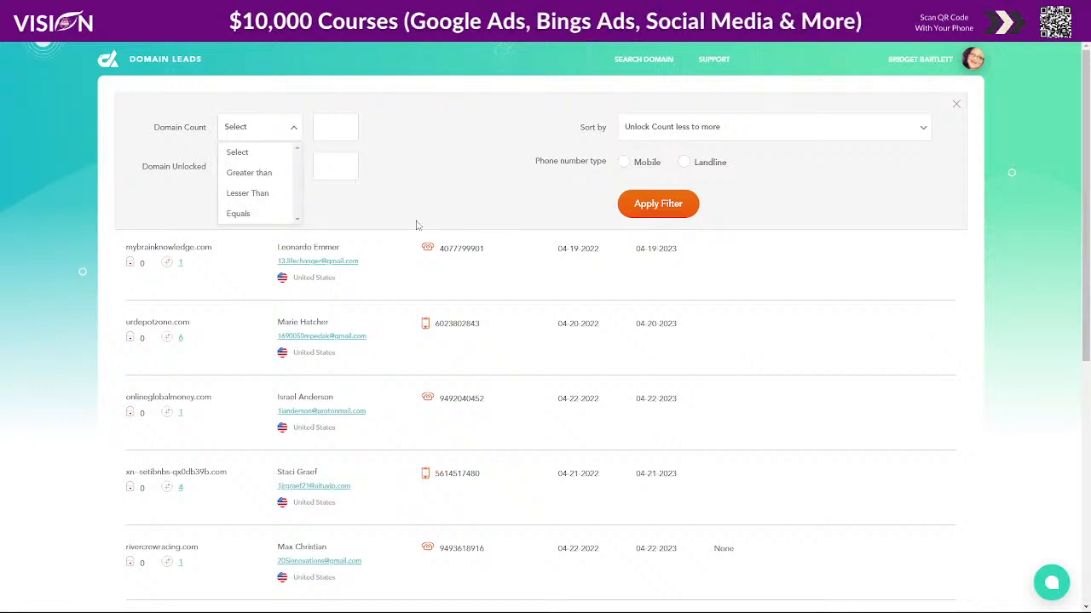
{"action": "left_click", "coordinate": [326, 125]}
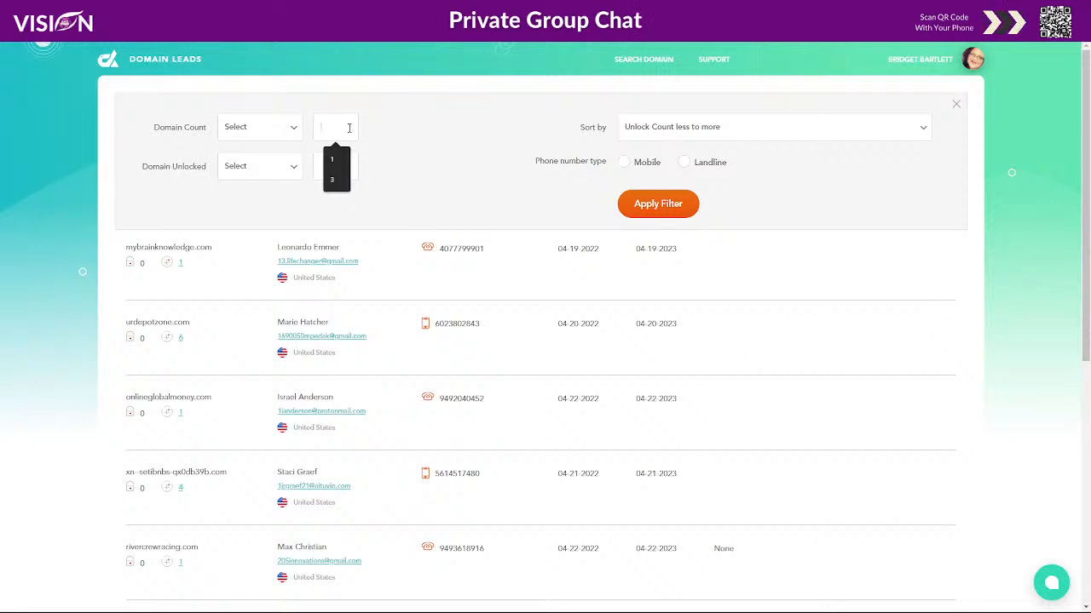
{"action": "left_click_drag", "start_coordinate": [221, 303], "coordinate": [241, 292]}
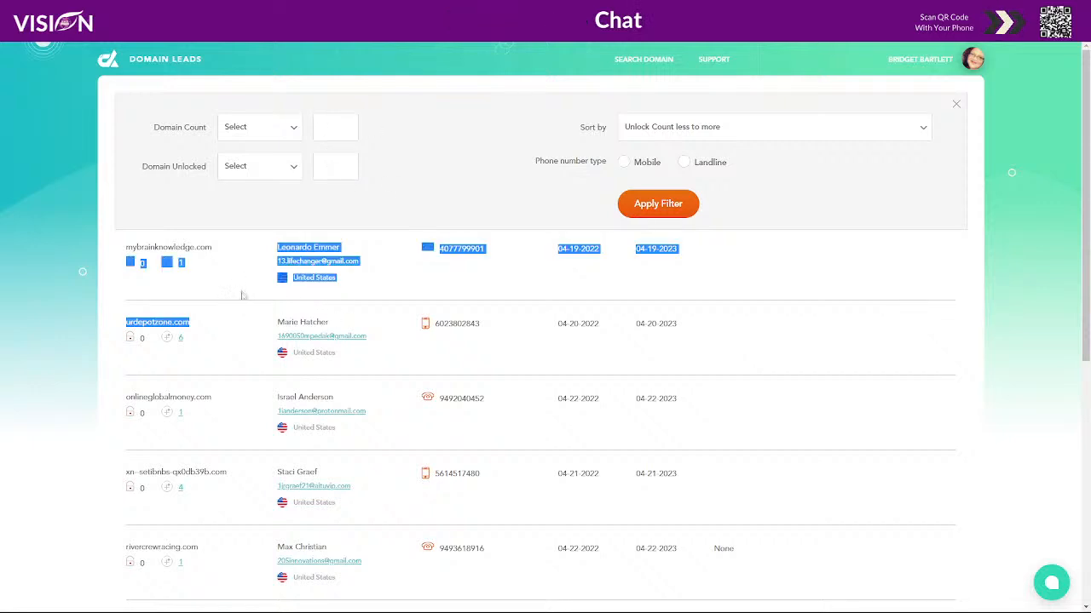
Clear the text highlight and examine the listed leads and their domain counts through to the end of the page
{"action": "left_click", "coordinate": [27, 296]}
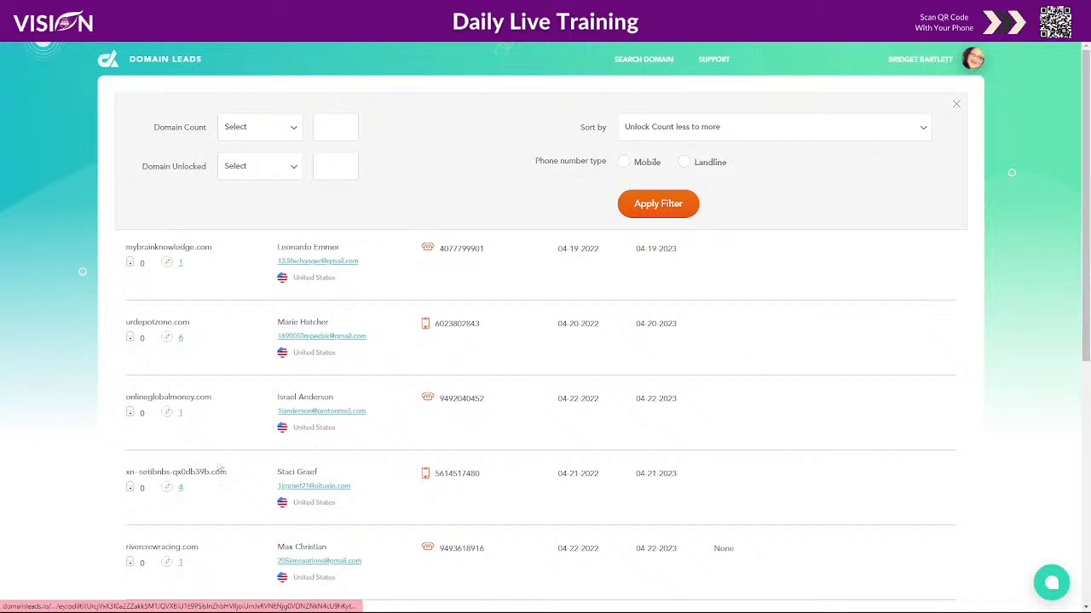
{"action": "scroll", "coordinate": [180, 400], "scroll_direction": "down", "scroll_amount": 2}
{"action": "scroll", "coordinate": [214, 429], "scroll_direction": "down", "scroll_amount": 1}
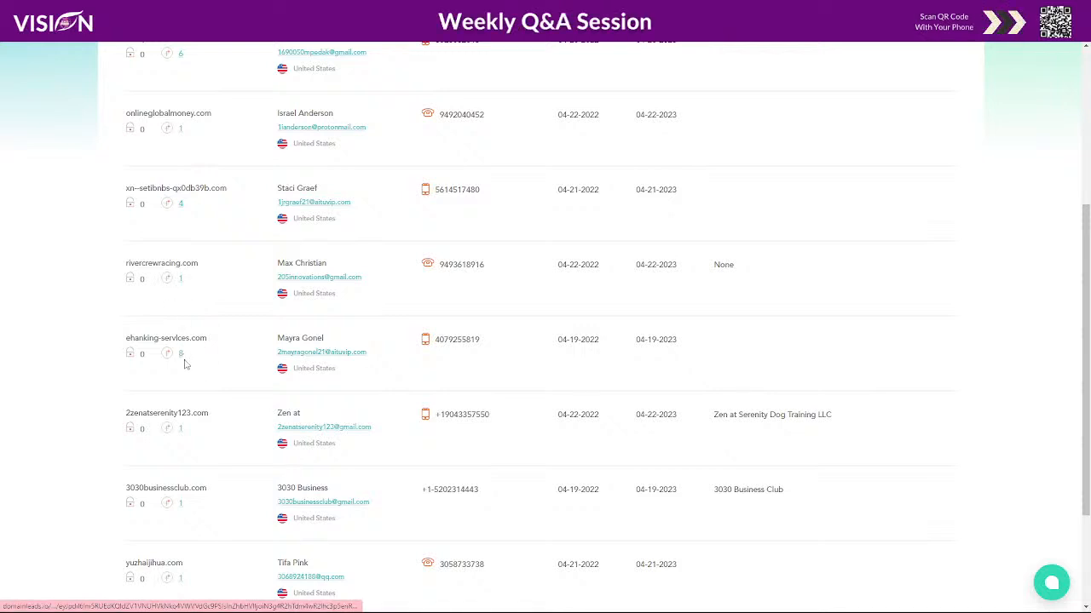
{"action": "scroll", "coordinate": [202, 384], "scroll_direction": "down", "scroll_amount": 2}
{"action": "scroll", "coordinate": [204, 387], "scroll_direction": "down", "scroll_amount": 1}
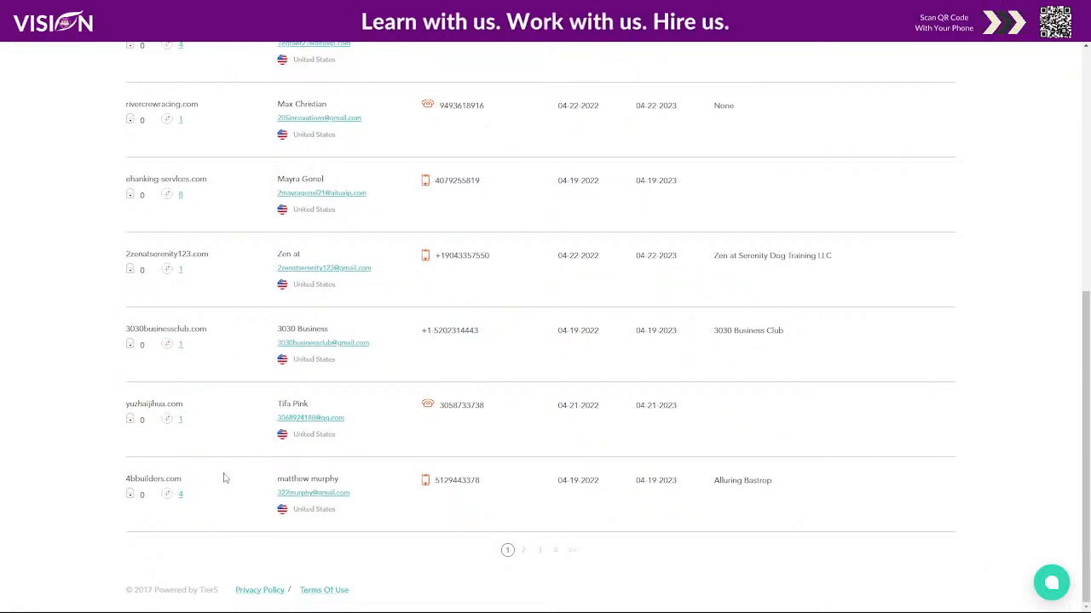
{"action": "scroll", "coordinate": [237, 412], "scroll_direction": "up", "scroll_amount": 1}
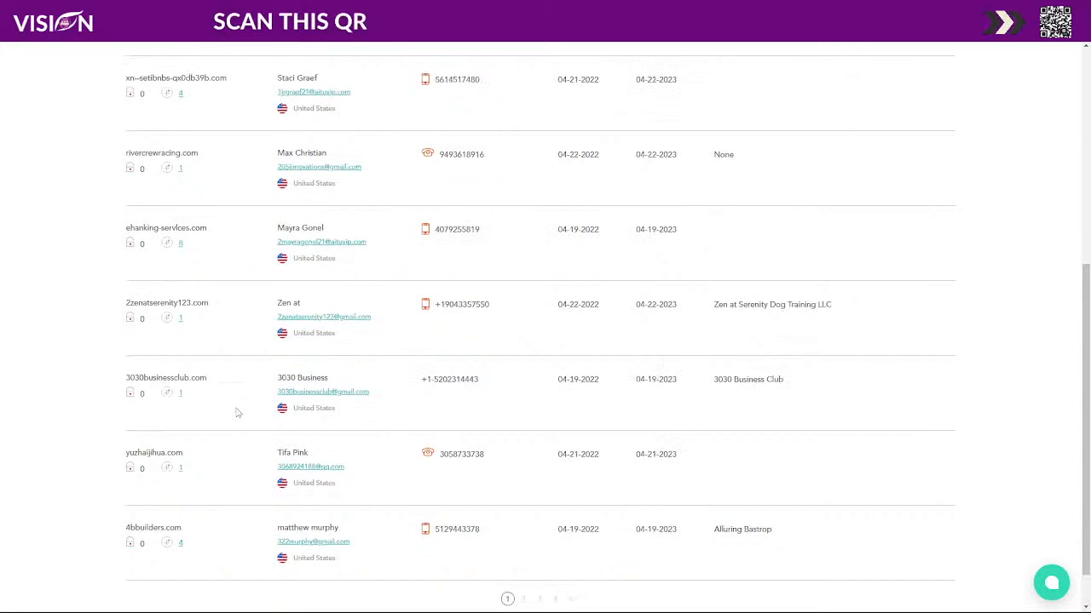
{"action": "scroll", "coordinate": [237, 412], "scroll_direction": "up", "scroll_amount": 5}
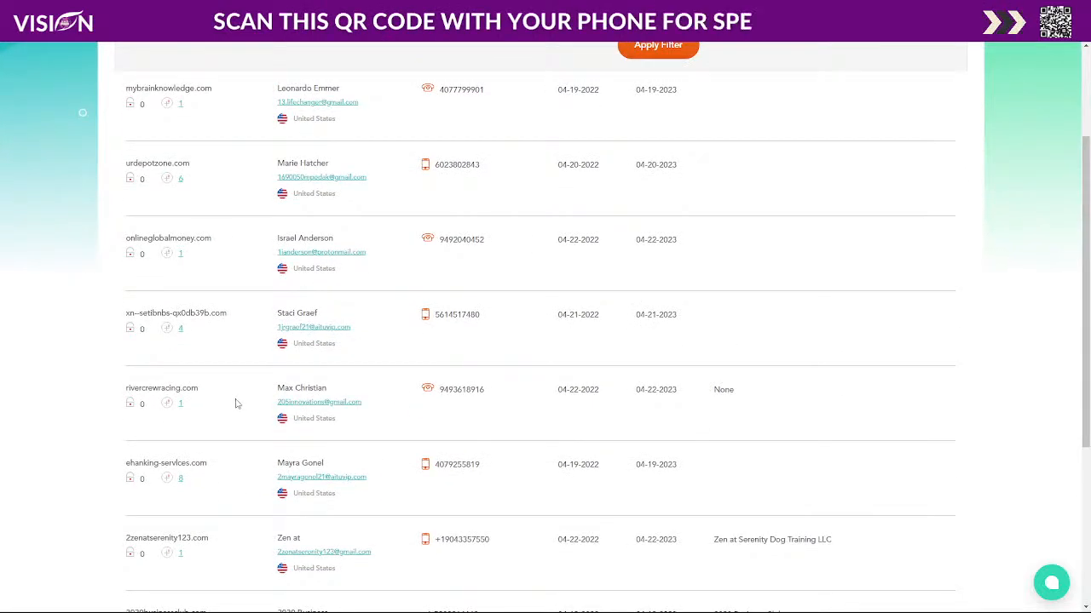
{"action": "scroll", "coordinate": [237, 402], "scroll_direction": "up", "scroll_amount": 4}
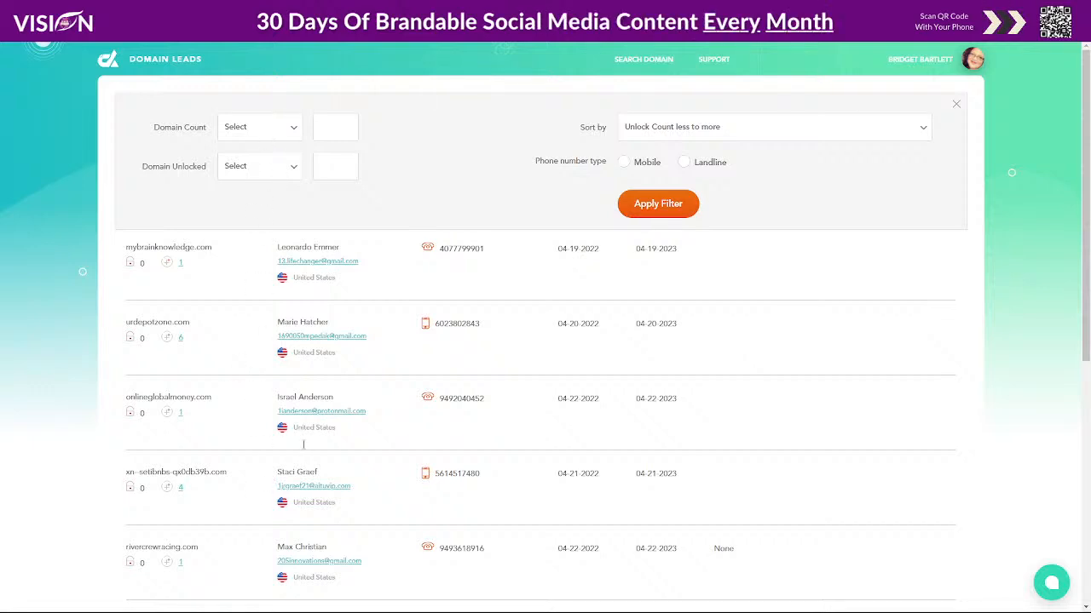
Set the Domain Count comparison to Greater than and open its value field for entry
{"action": "left_click", "coordinate": [254, 132]}
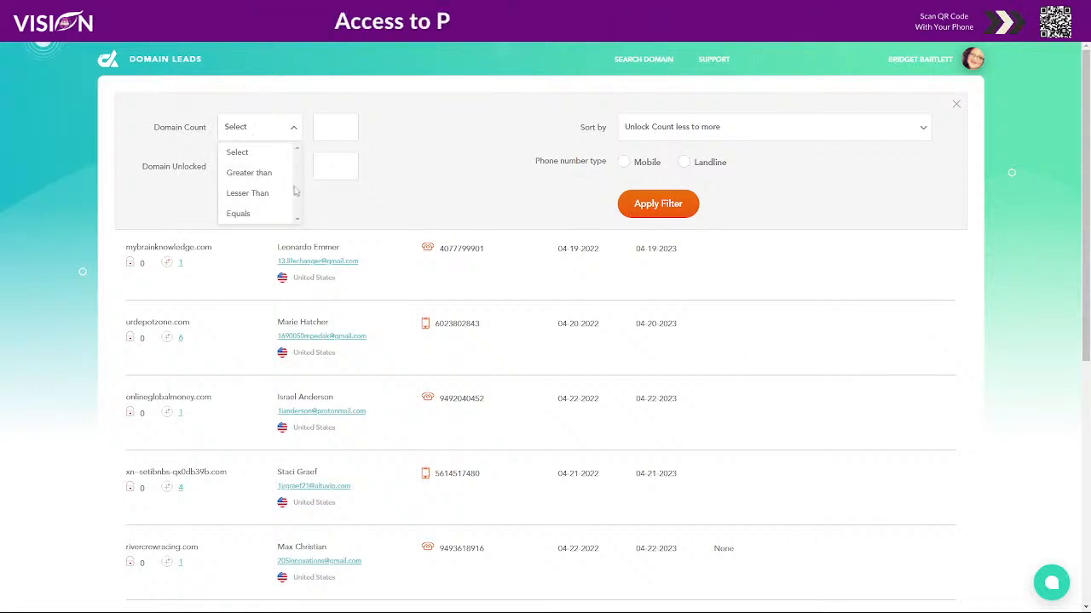
{"action": "left_click", "coordinate": [260, 173]}
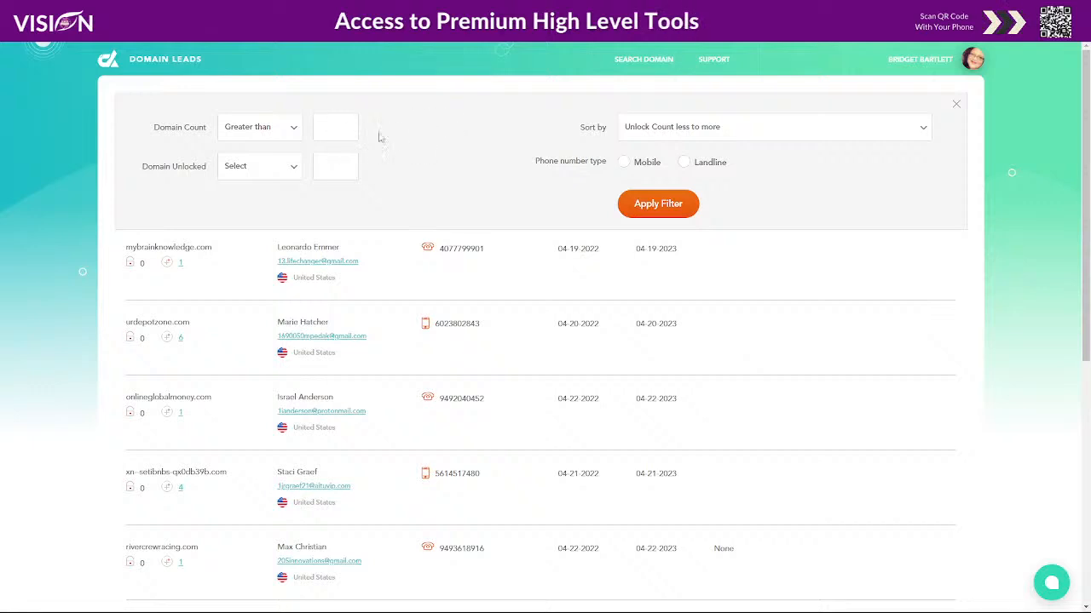
{"action": "left_click", "coordinate": [322, 126]}
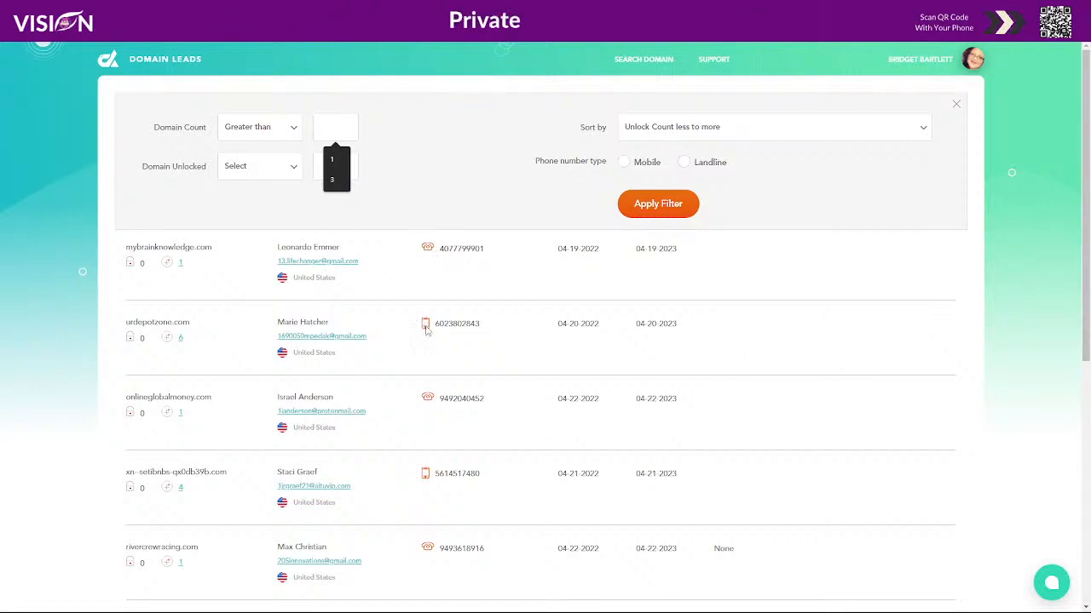
Examine the first lead's created and expiry dates and the sort orders offered for the leads
{"action": "double_click", "coordinate": [544, 255]}
{"action": "left_click", "coordinate": [530, 256]}
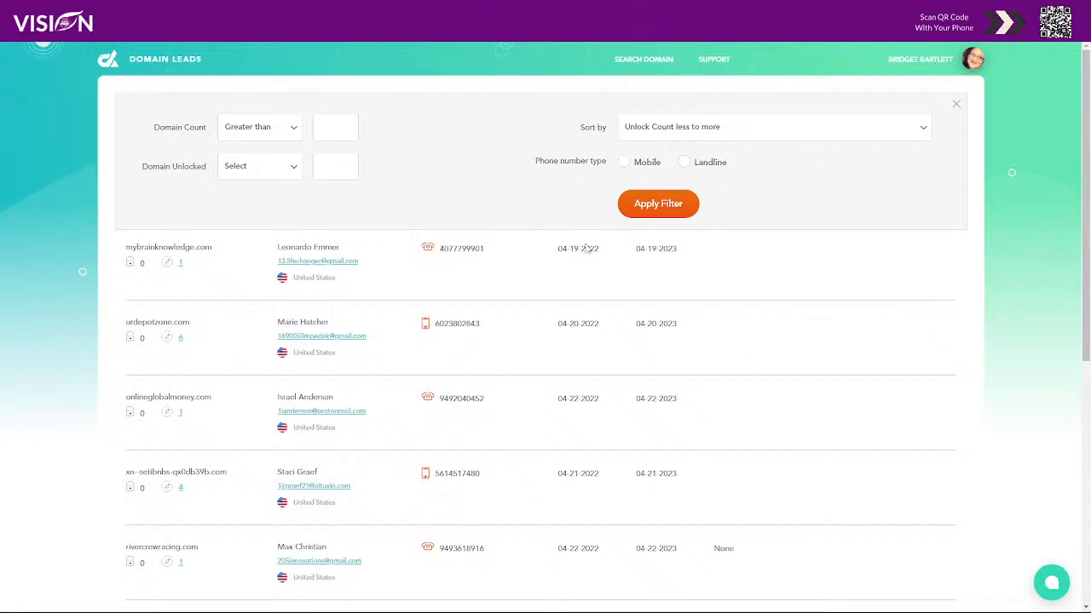
{"action": "triple_click", "coordinate": [588, 249]}
{"action": "left_click", "coordinate": [605, 253]}
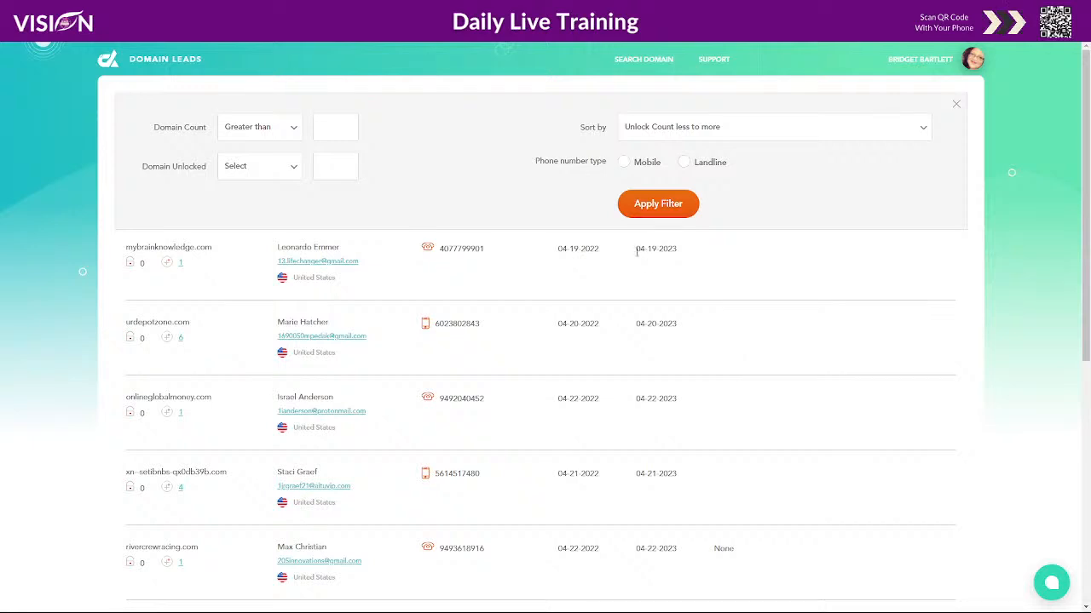
{"action": "left_click", "coordinate": [661, 126]}
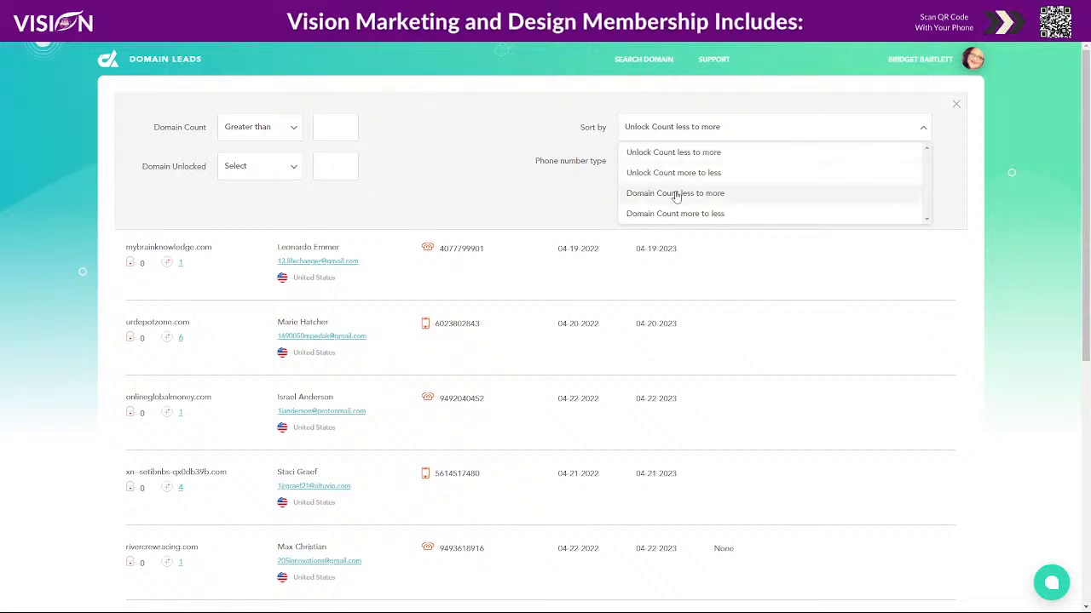
Set the Domain Count filter to Equals 1 and the sort order to Domain Count less to more
{"action": "left_click", "coordinate": [329, 127]}
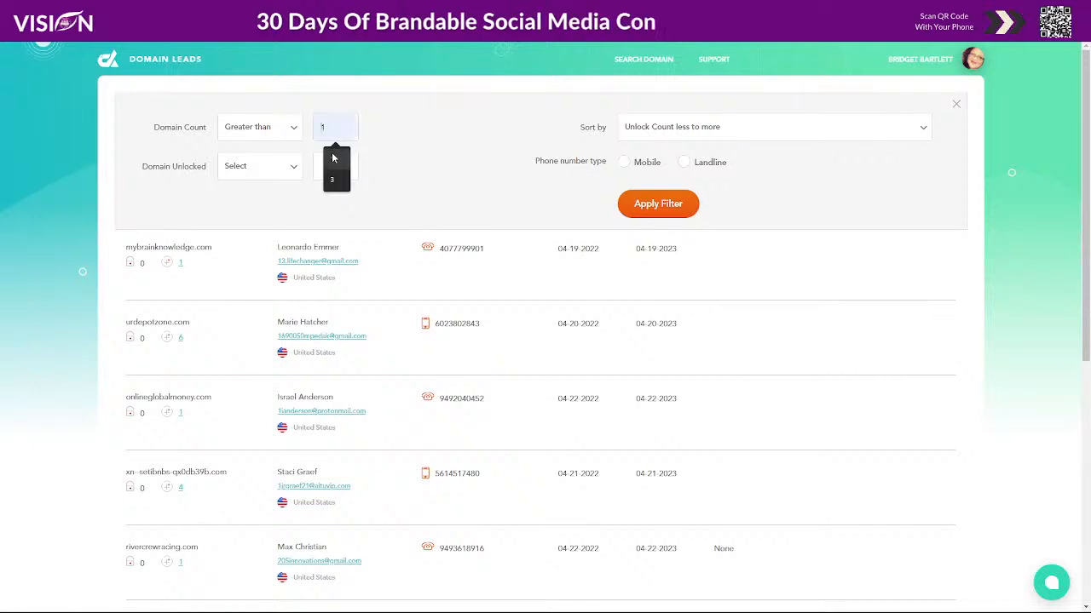
{"action": "left_click", "coordinate": [334, 160]}
{"action": "left_click", "coordinate": [277, 129]}
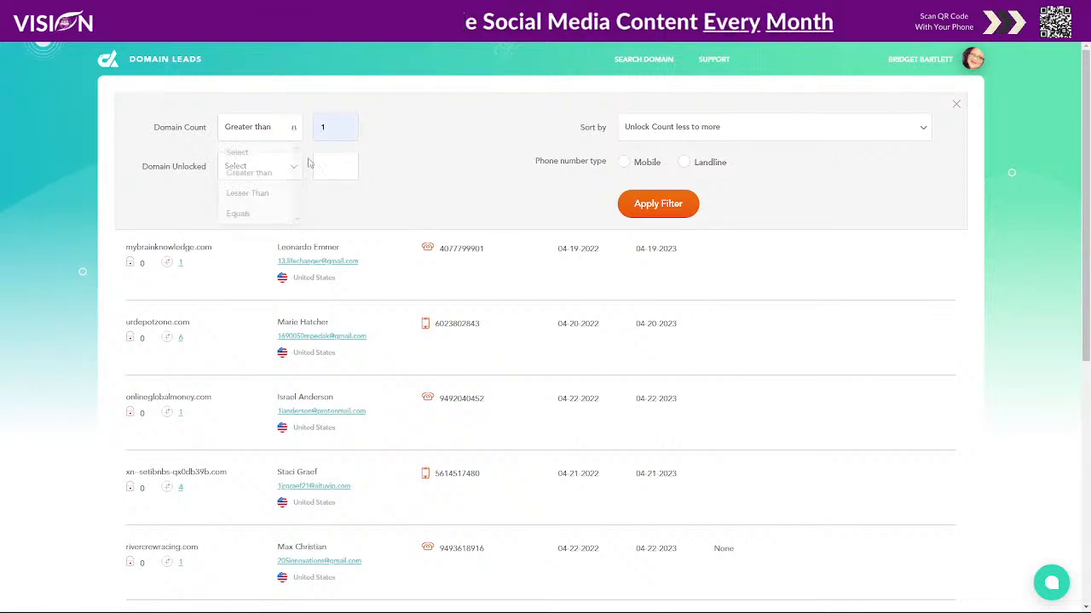
{"action": "left_click", "coordinate": [243, 214]}
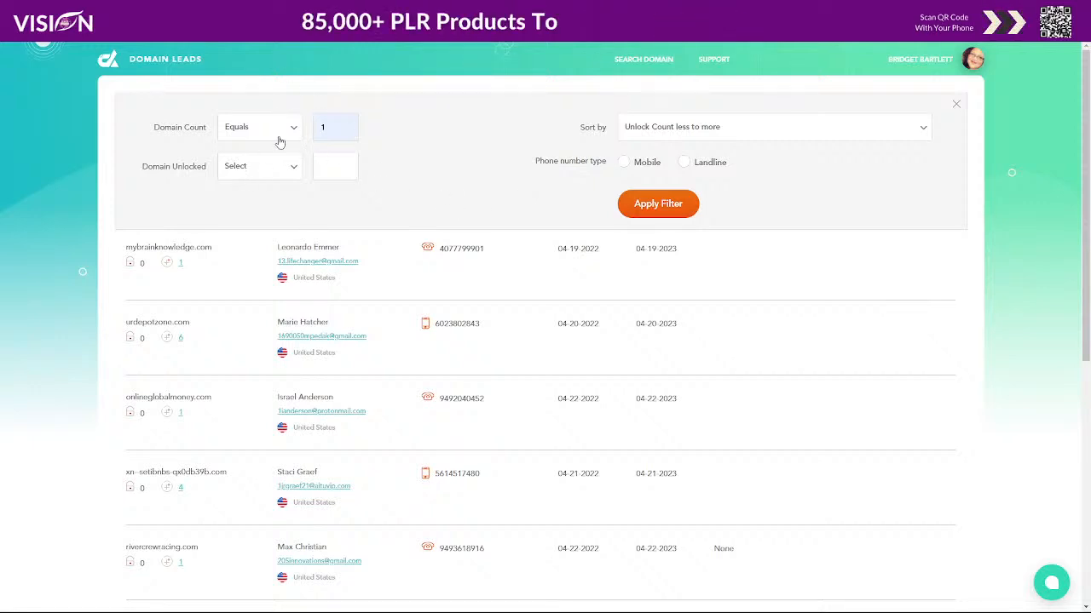
{"action": "left_click", "coordinate": [707, 133]}
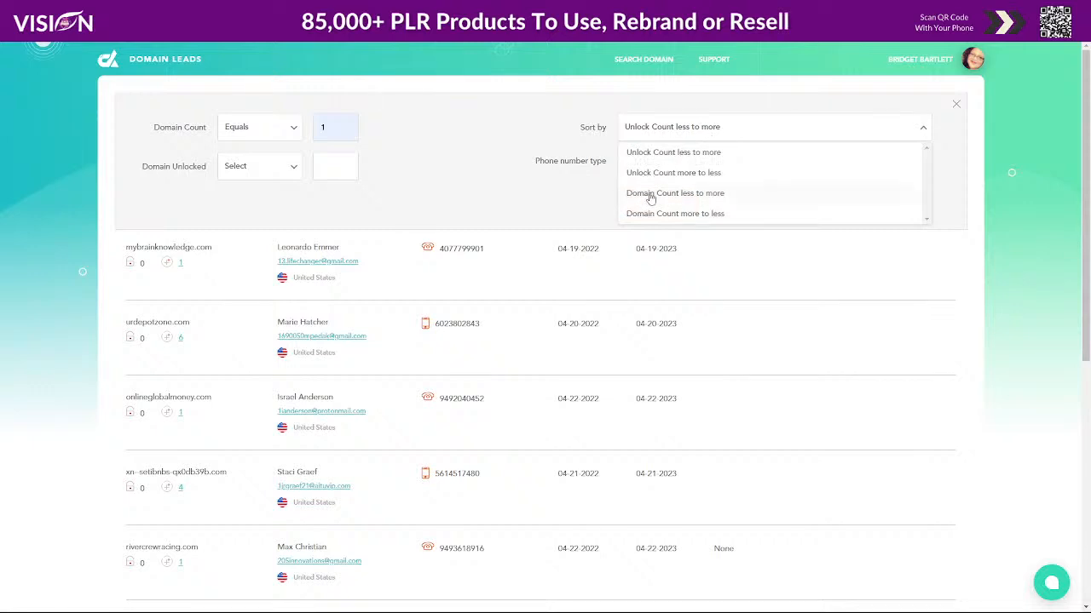
{"action": "left_click", "coordinate": [705, 193]}
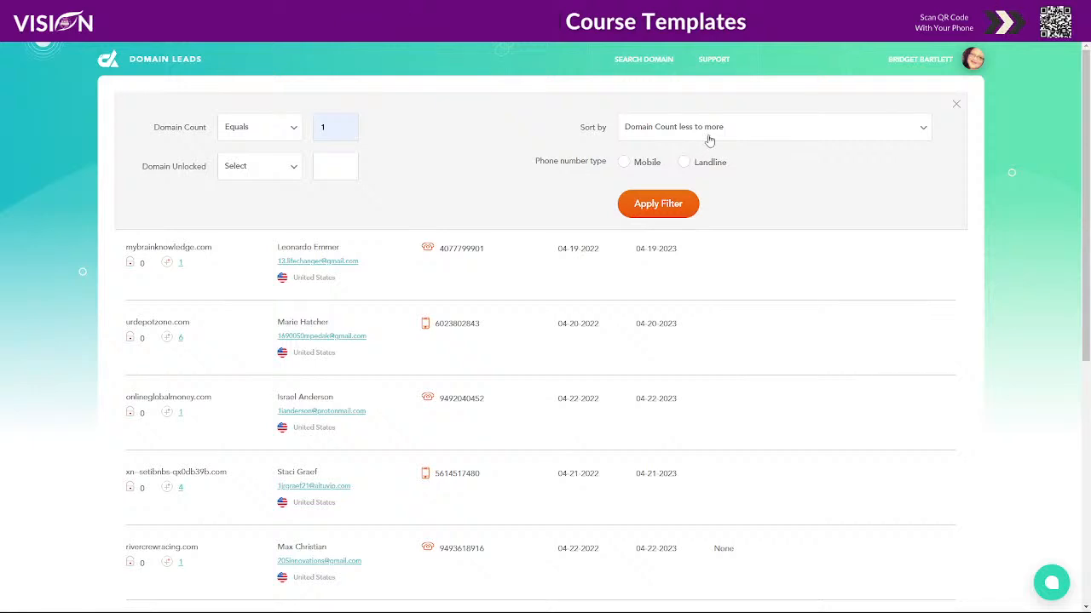
Change the Domain Count value to 3 and apply the filter to the leads
{"action": "key", "text": "BackSpace"}
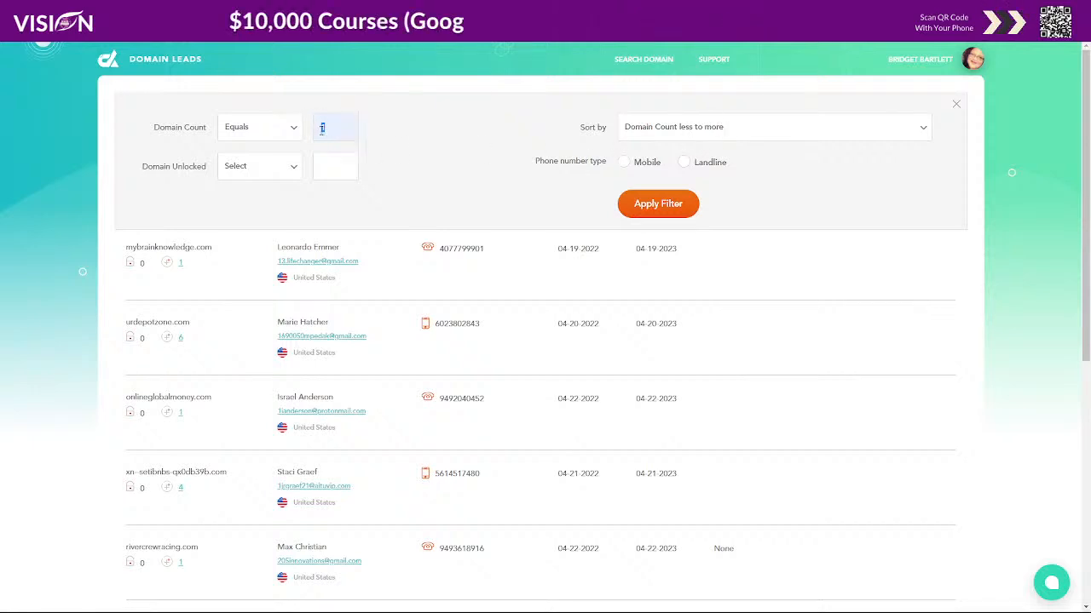
{"action": "type", "text": "3"}
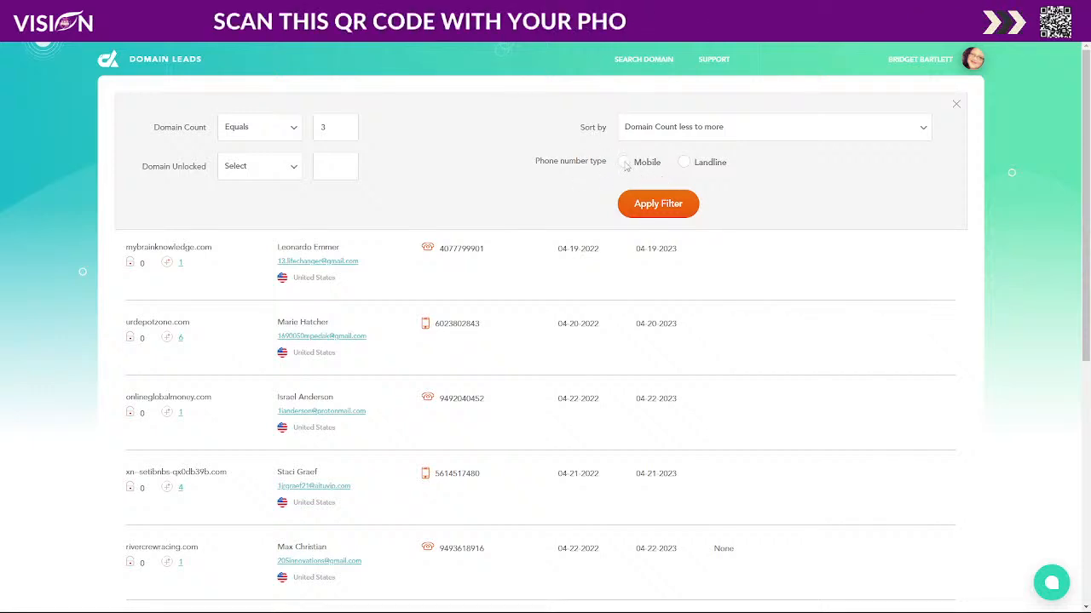
{"action": "left_click", "coordinate": [654, 202]}
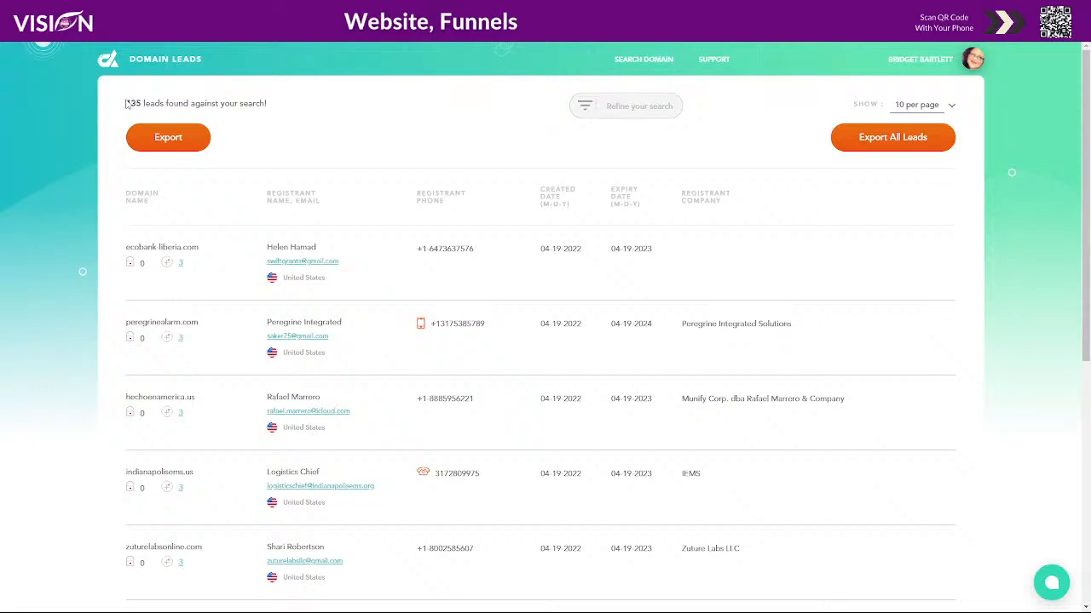
Highlight the number of matching leads and the first lead's domain, and examine the filtered list down to its page numbers
{"action": "left_click_drag", "start_coordinate": [127, 104], "coordinate": [267, 115]}
{"action": "left_click", "coordinate": [283, 106]}
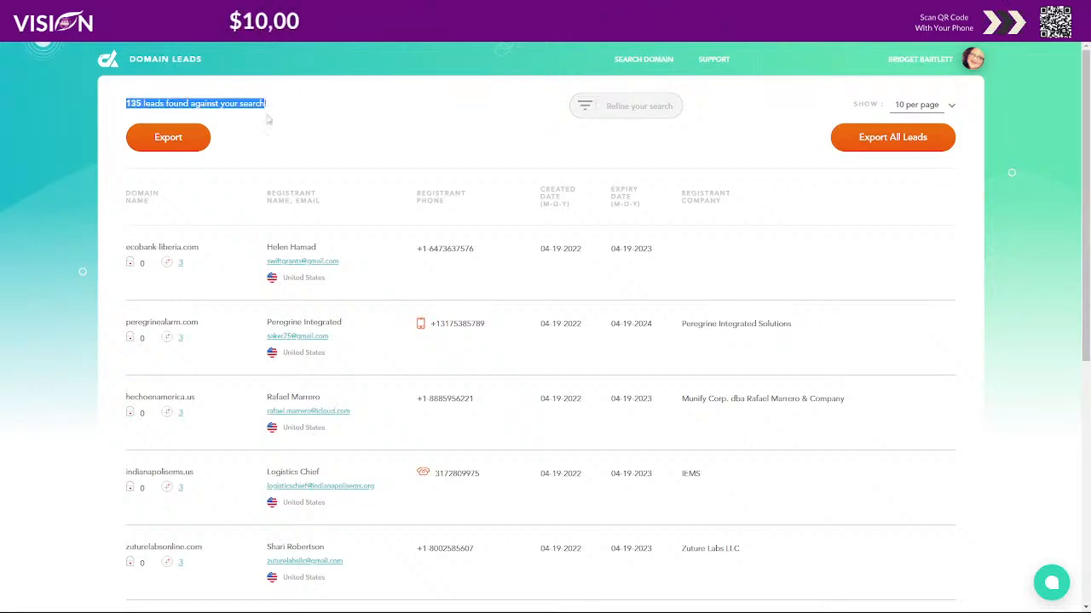
{"action": "scroll", "coordinate": [236, 298], "scroll_direction": "down", "scroll_amount": 2}
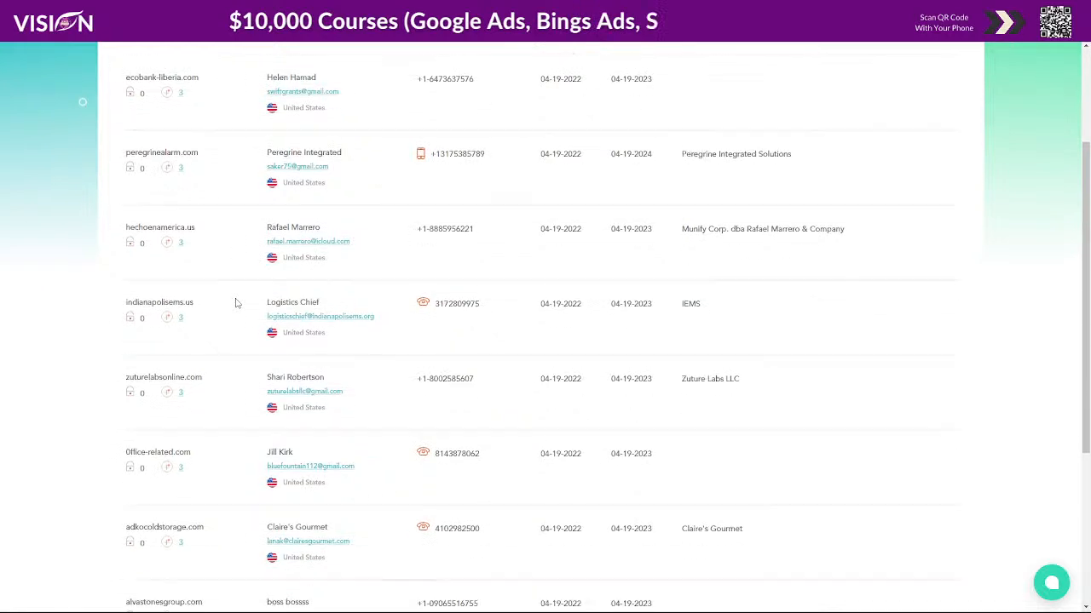
{"action": "scroll", "coordinate": [236, 302], "scroll_direction": "up", "scroll_amount": 2}
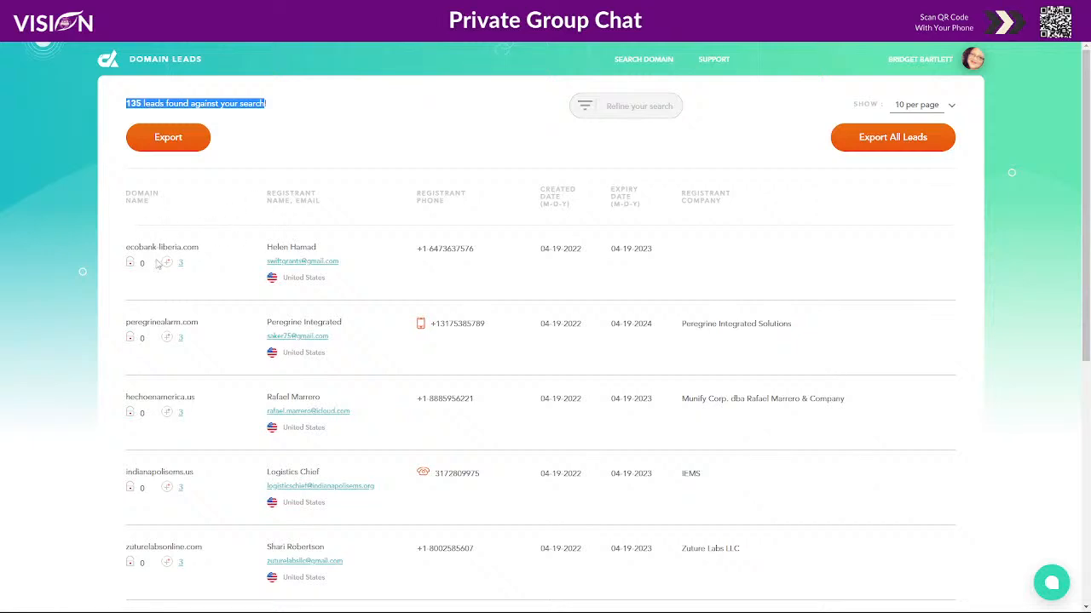
{"action": "left_click_drag", "start_coordinate": [128, 246], "coordinate": [380, 248]}
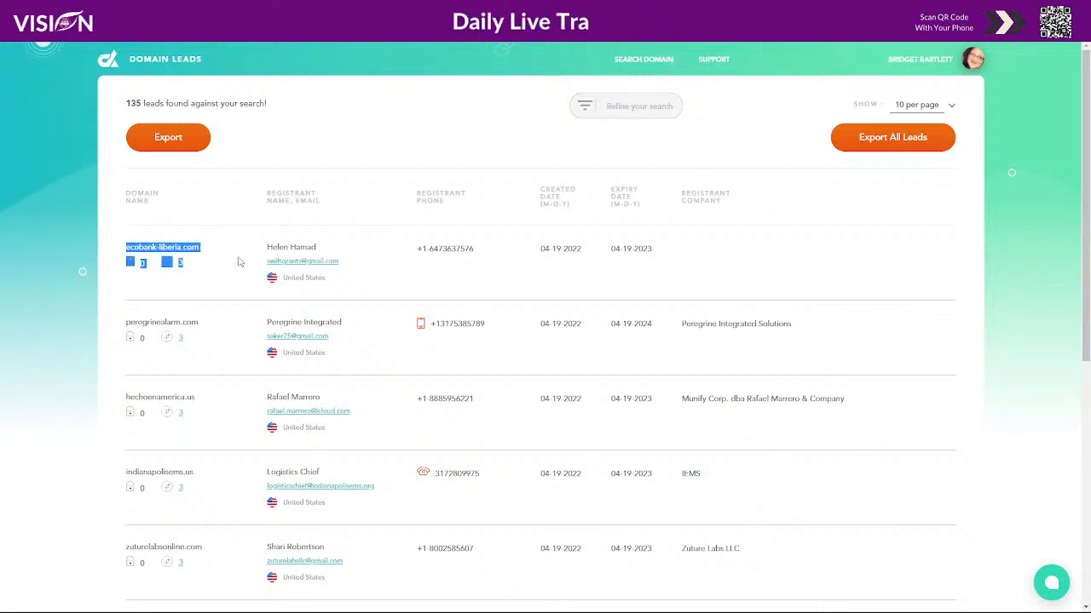
{"action": "left_click", "coordinate": [184, 273]}
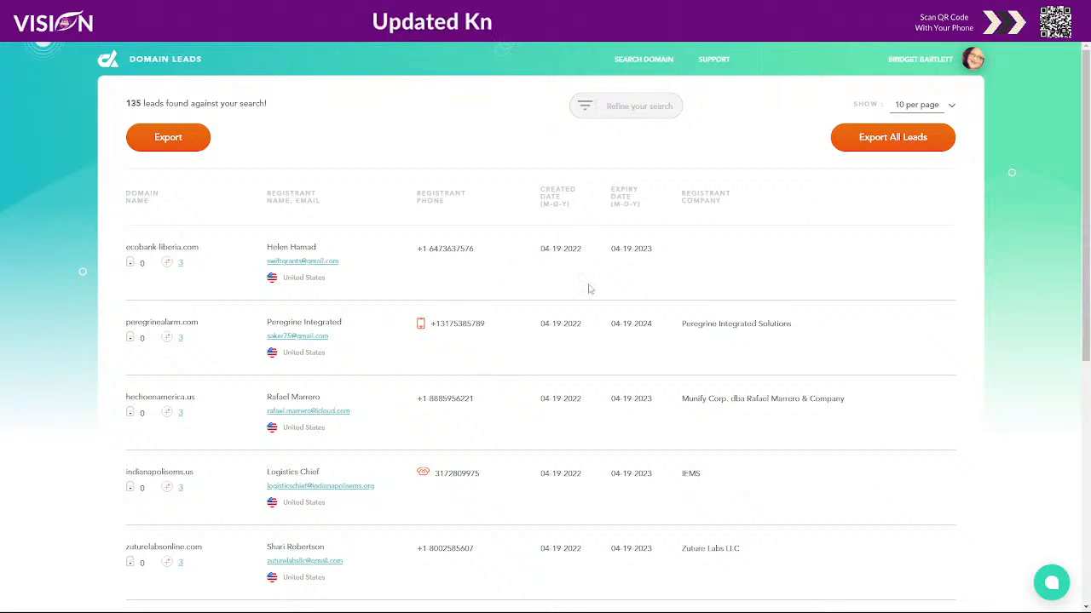
{"action": "scroll", "coordinate": [545, 358], "scroll_direction": "down", "scroll_amount": 5}
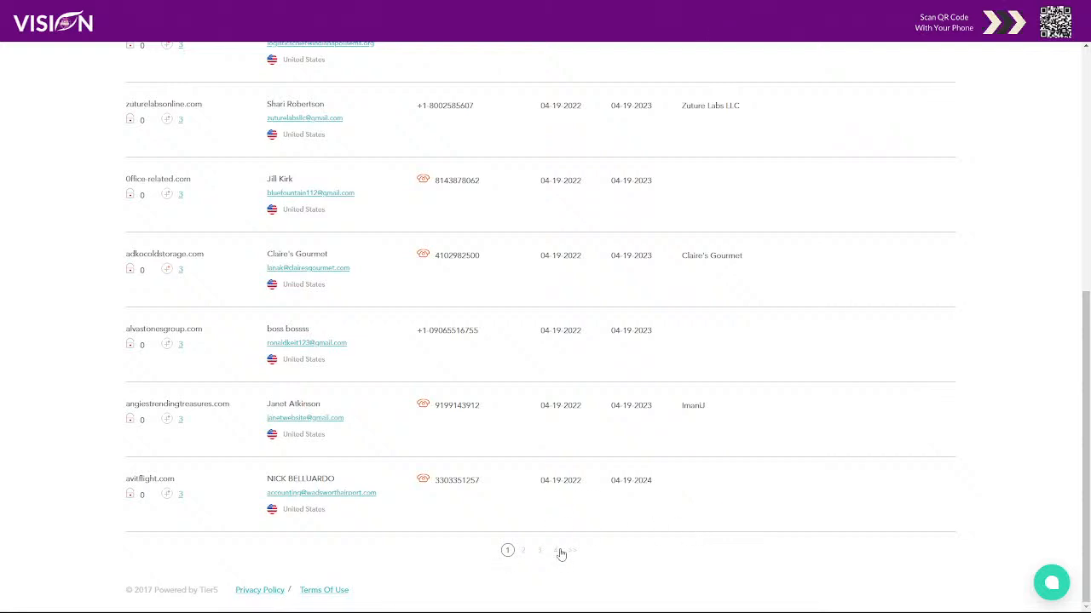
{"action": "scroll", "coordinate": [700, 370], "scroll_direction": "up", "scroll_amount": 5}
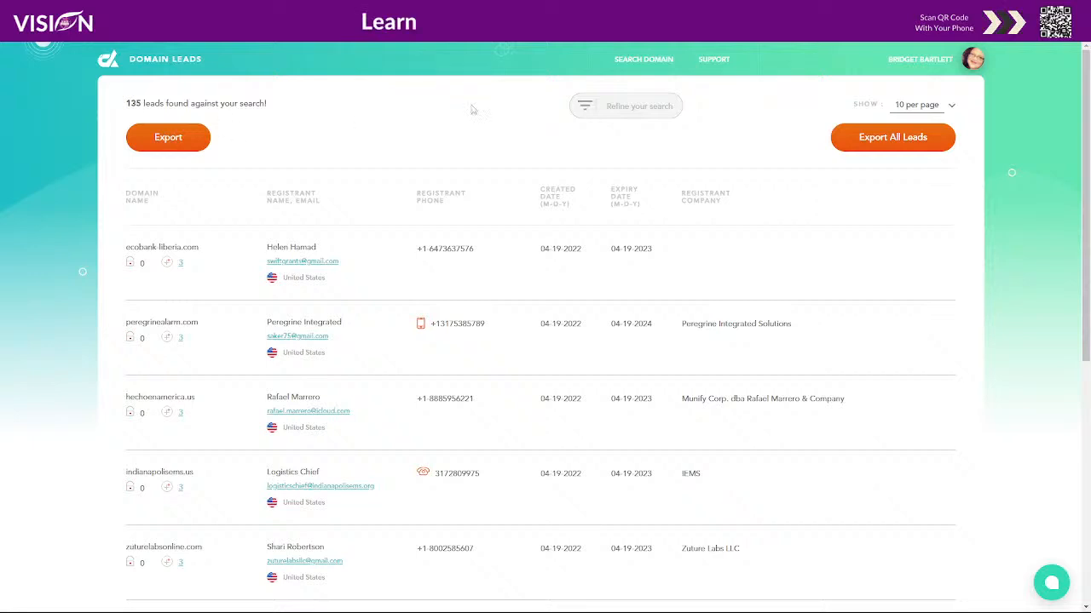
Refine the leads to Mobile phone numbers with a Domain Count equal to 1 and apply the filter
{"action": "left_click", "coordinate": [599, 108]}
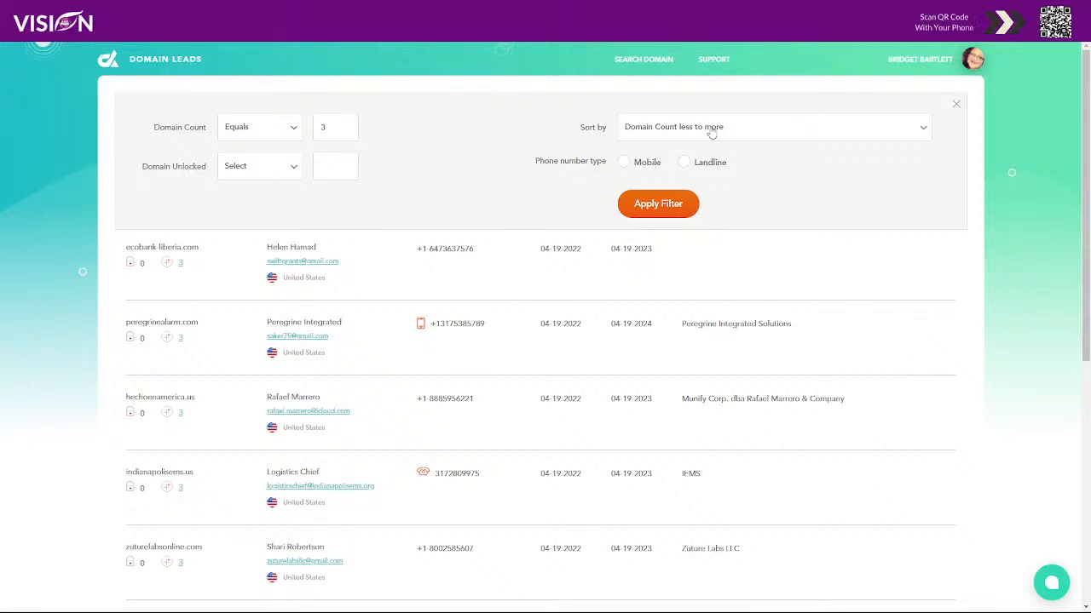
{"action": "left_click", "coordinate": [624, 162]}
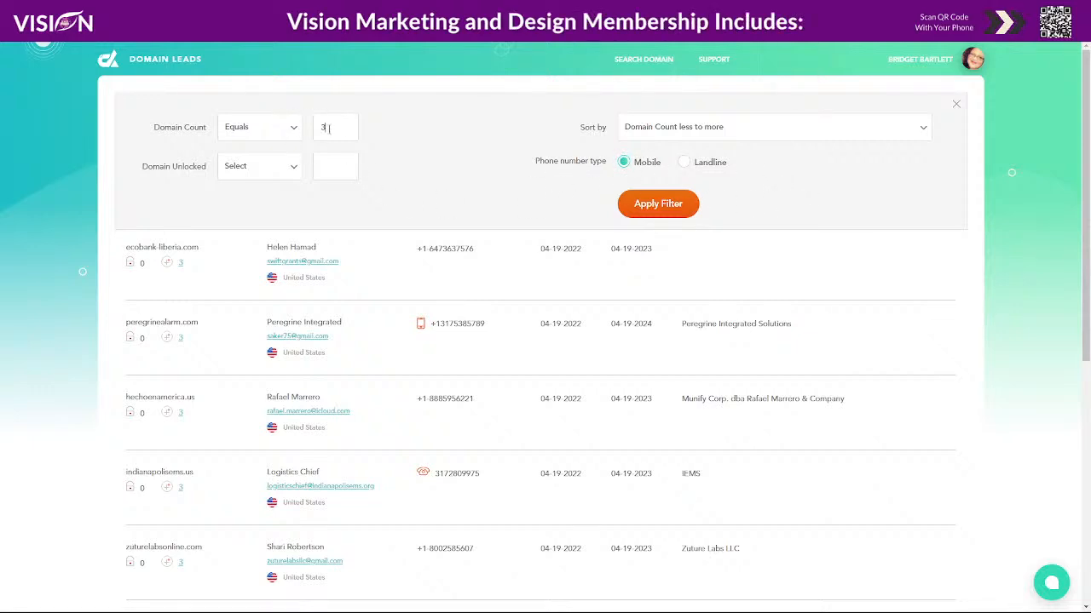
{"action": "key", "text": "BackSpace"}
{"action": "type", "text": "1"}
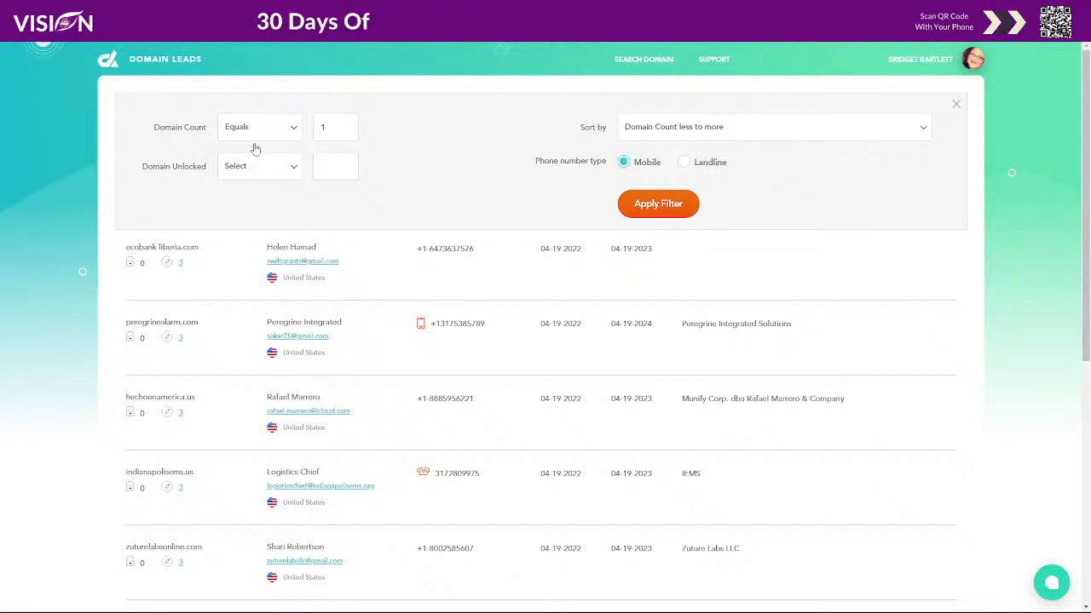
{"action": "left_click", "coordinate": [656, 213]}
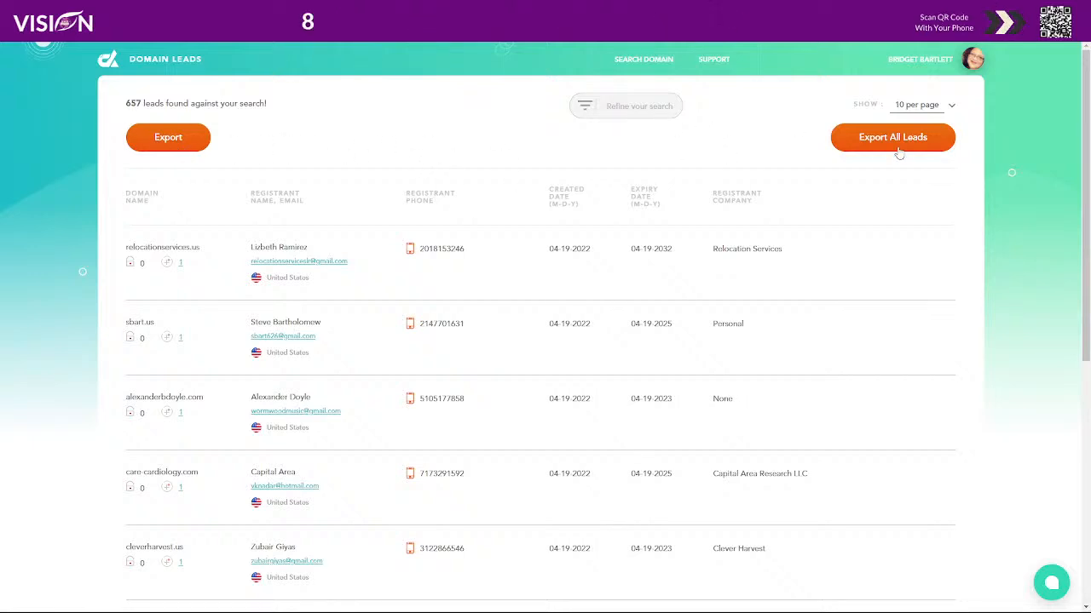
Reapply the lead filter with Domain Count Equals 1 and the sort order Domain Count less to more
{"action": "left_click", "coordinate": [647, 105]}
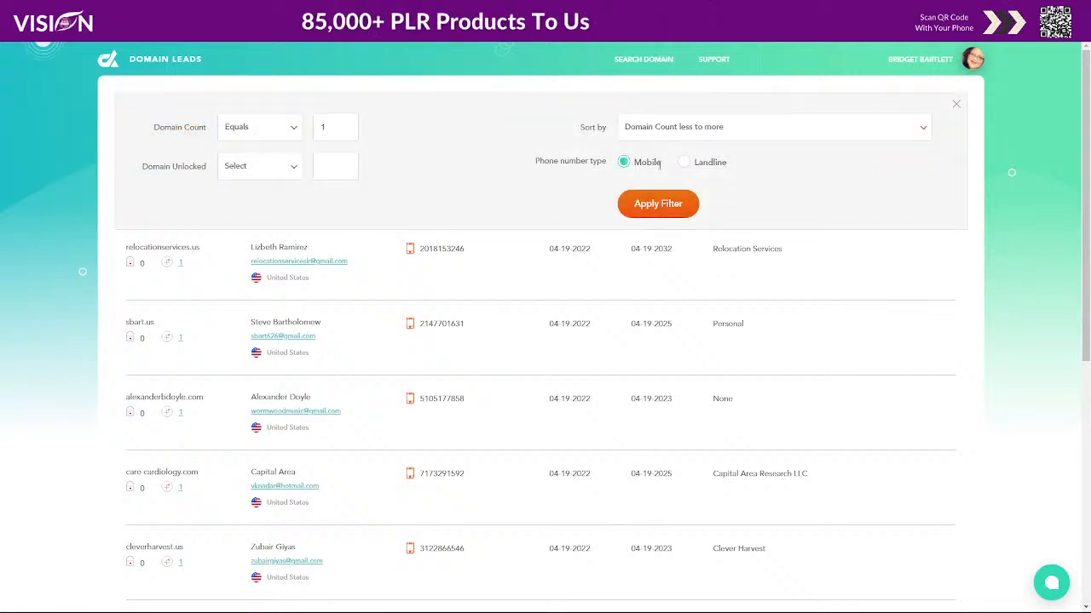
{"action": "left_click", "coordinate": [658, 127]}
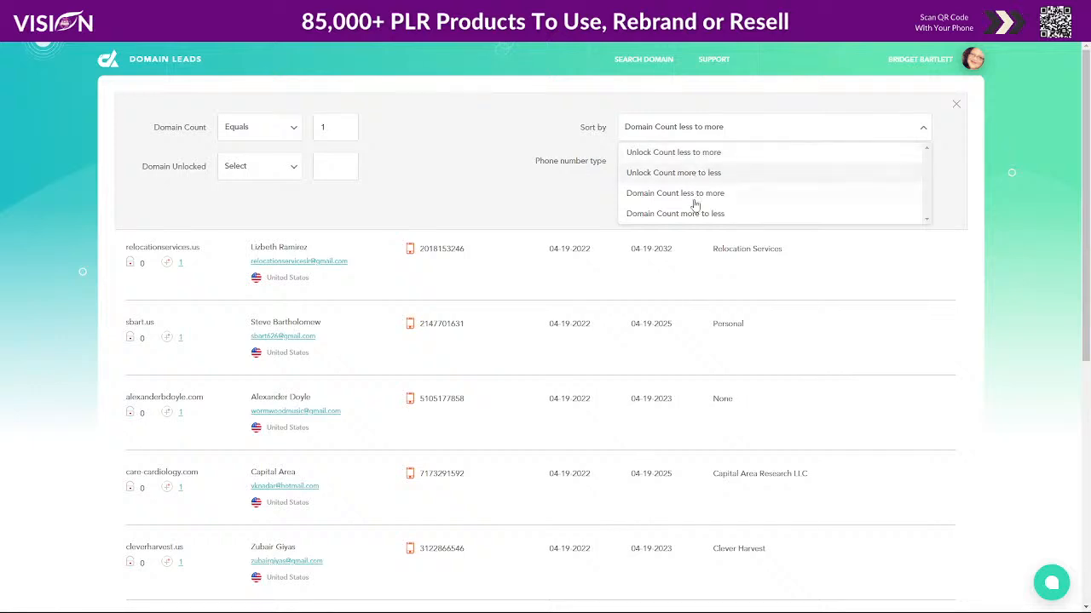
{"action": "left_click", "coordinate": [269, 133]}
{"action": "left_click", "coordinate": [334, 125]}
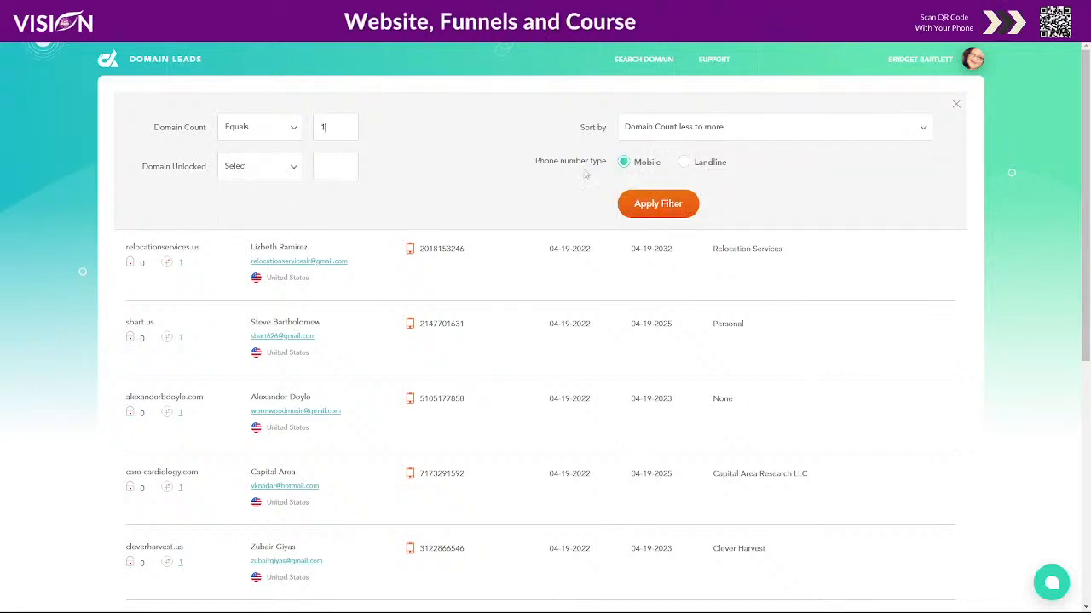
{"action": "left_click", "coordinate": [656, 128]}
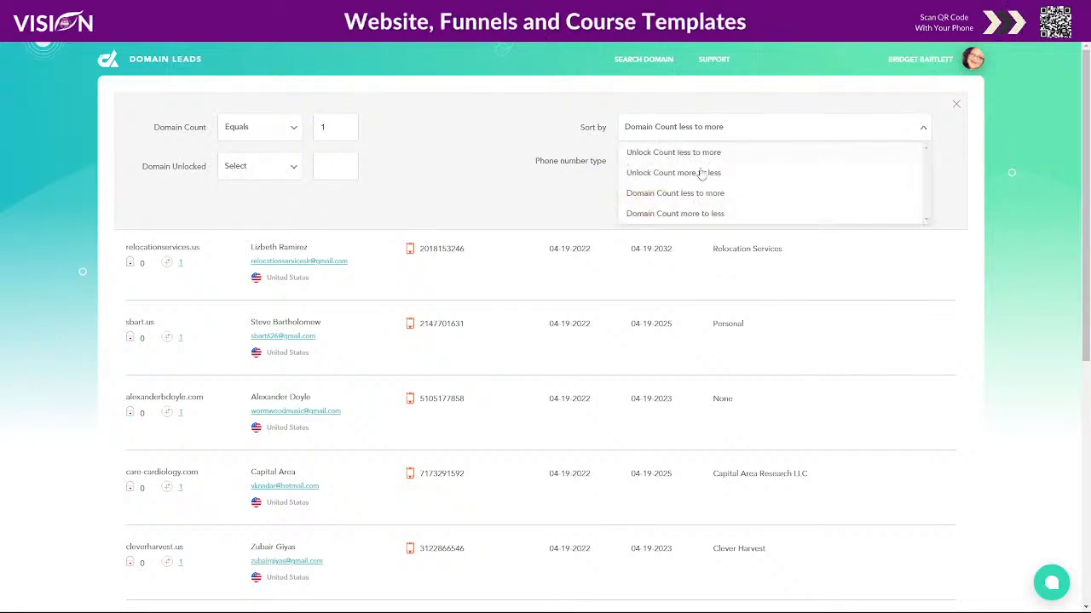
{"action": "left_click", "coordinate": [659, 193]}
{"action": "left_click", "coordinate": [657, 202]}
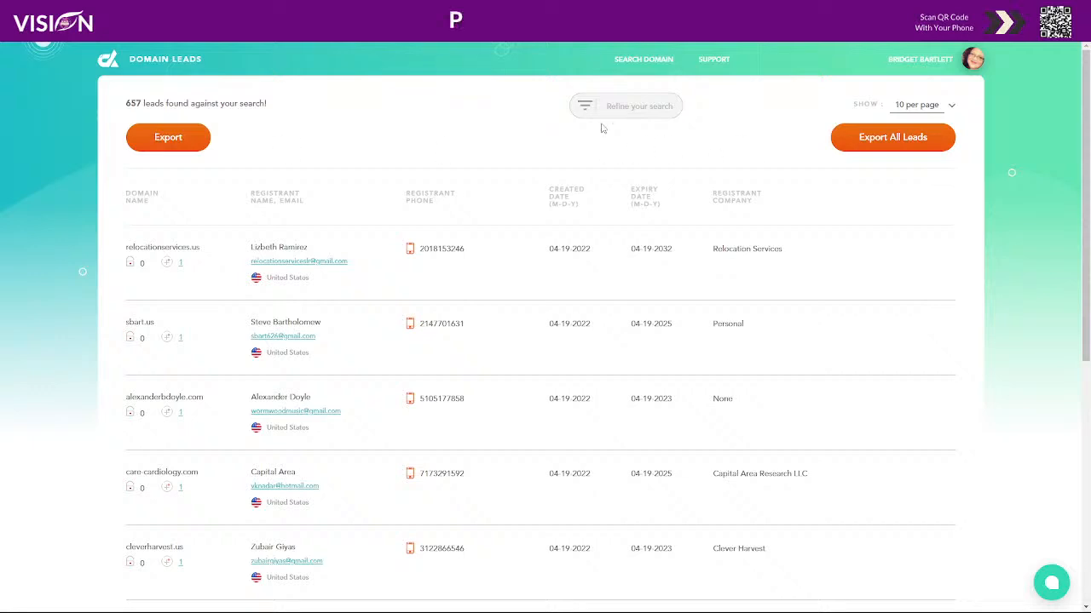
Sort the leads by Domain Count more to less, switch the phone number type to Landline, and apply the filter
{"action": "left_click", "coordinate": [613, 107]}
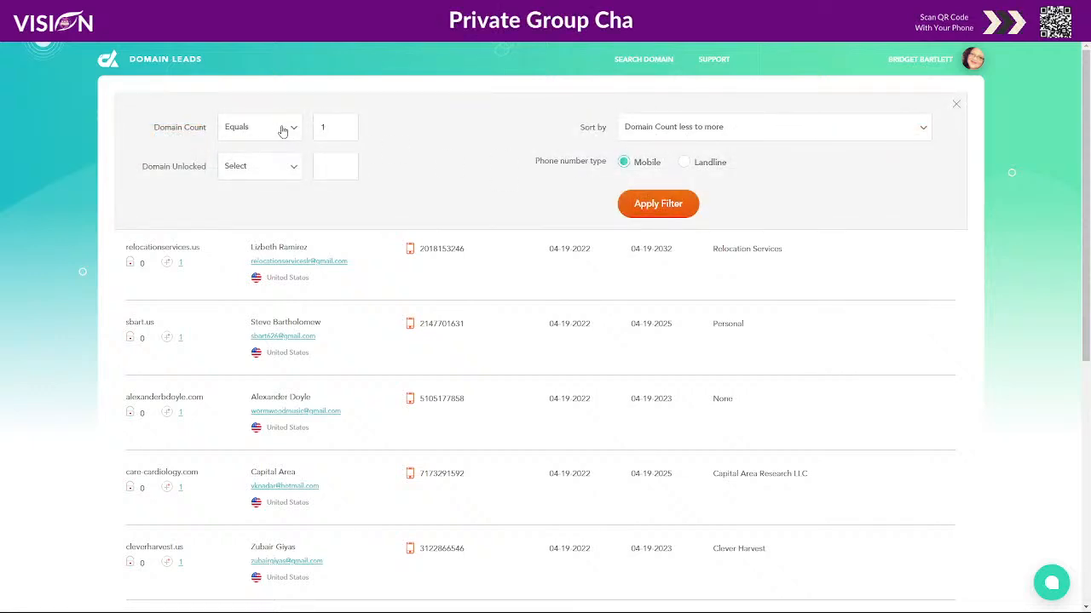
{"action": "left_click", "coordinate": [283, 130]}
{"action": "left_click", "coordinate": [256, 214]}
{"action": "double_click", "coordinate": [323, 127]}
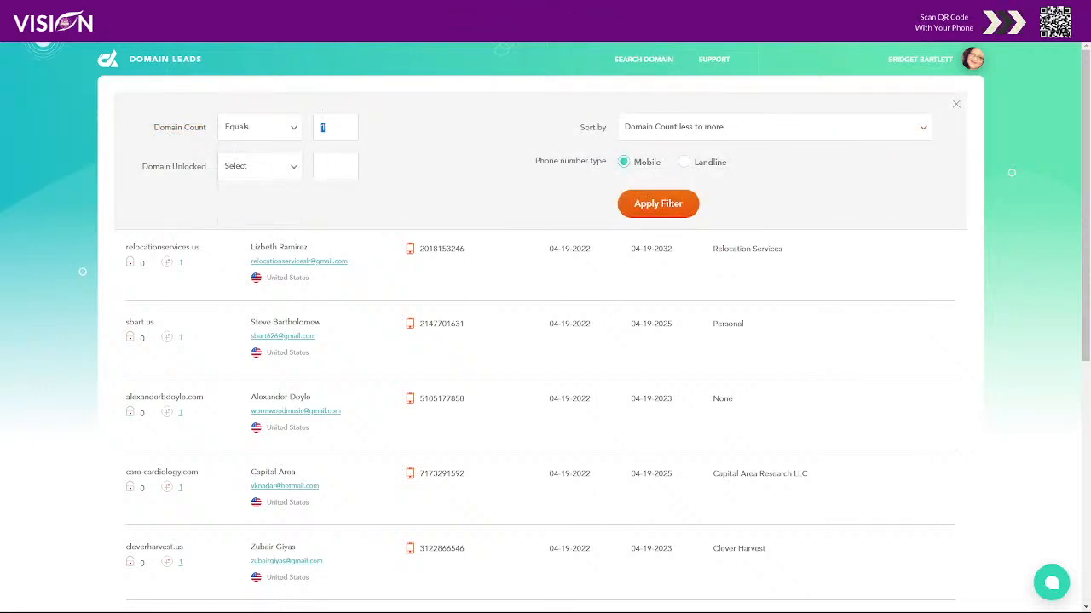
{"action": "left_click", "coordinate": [667, 129]}
{"action": "scroll", "coordinate": [673, 179], "scroll_direction": "down", "scroll_amount": 2}
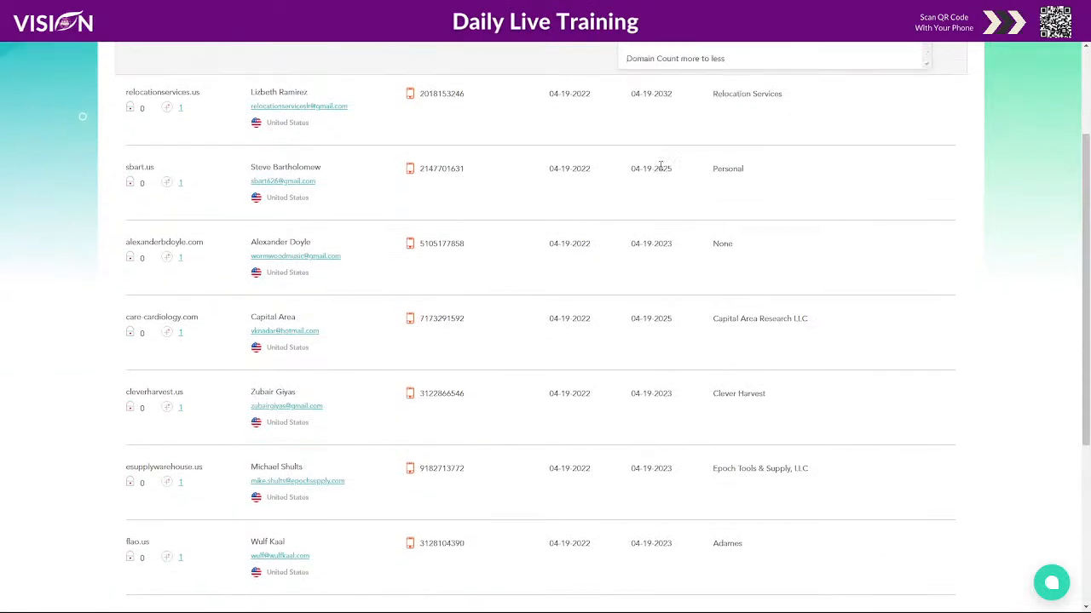
{"action": "scroll", "coordinate": [673, 196], "scroll_direction": "up", "scroll_amount": 2}
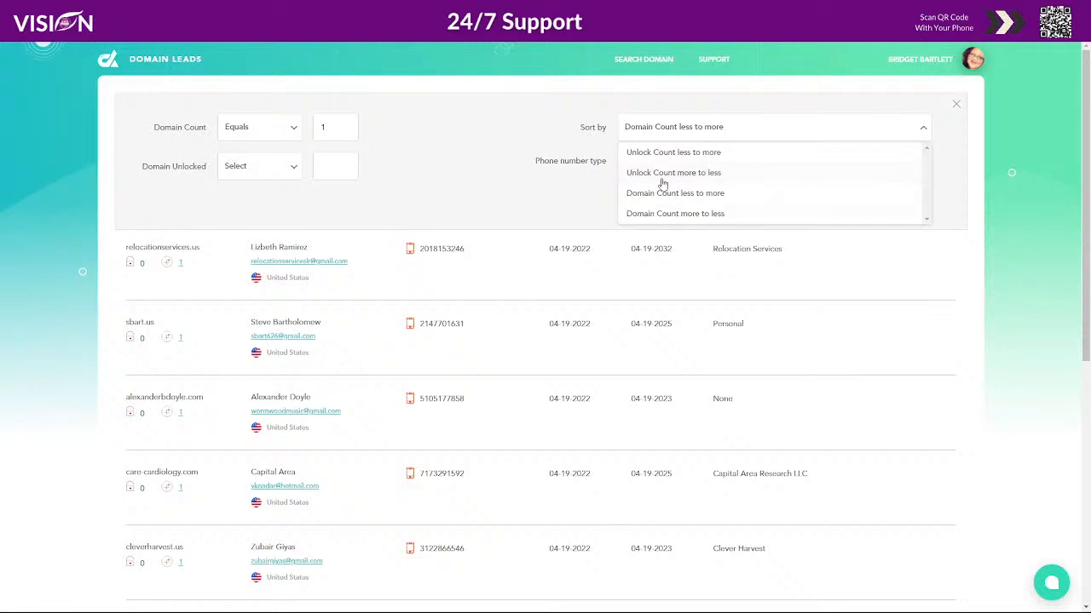
{"action": "left_click", "coordinate": [649, 214]}
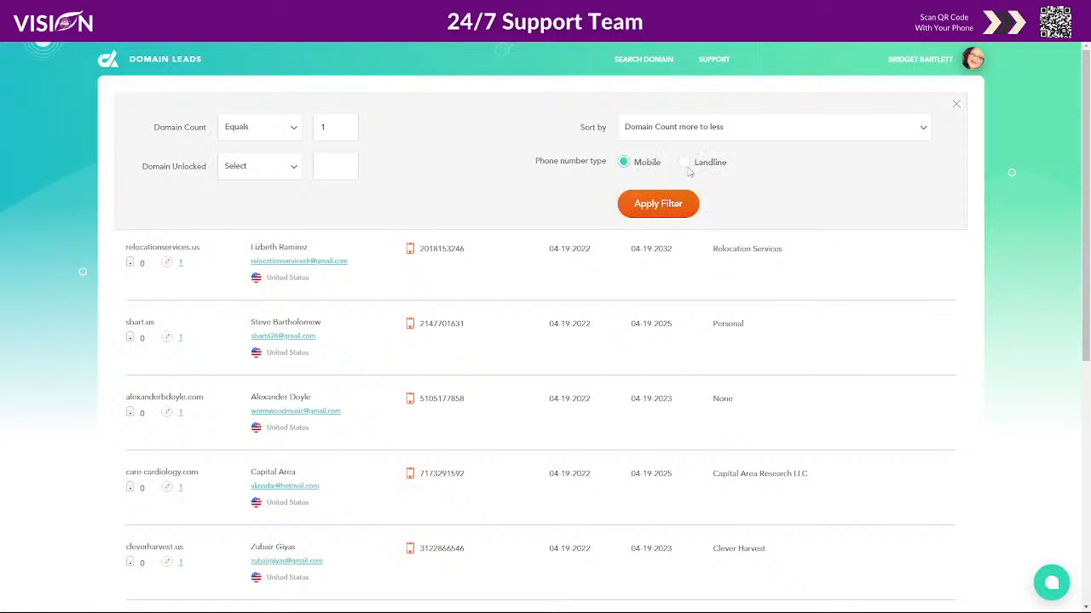
{"action": "left_click", "coordinate": [624, 162]}
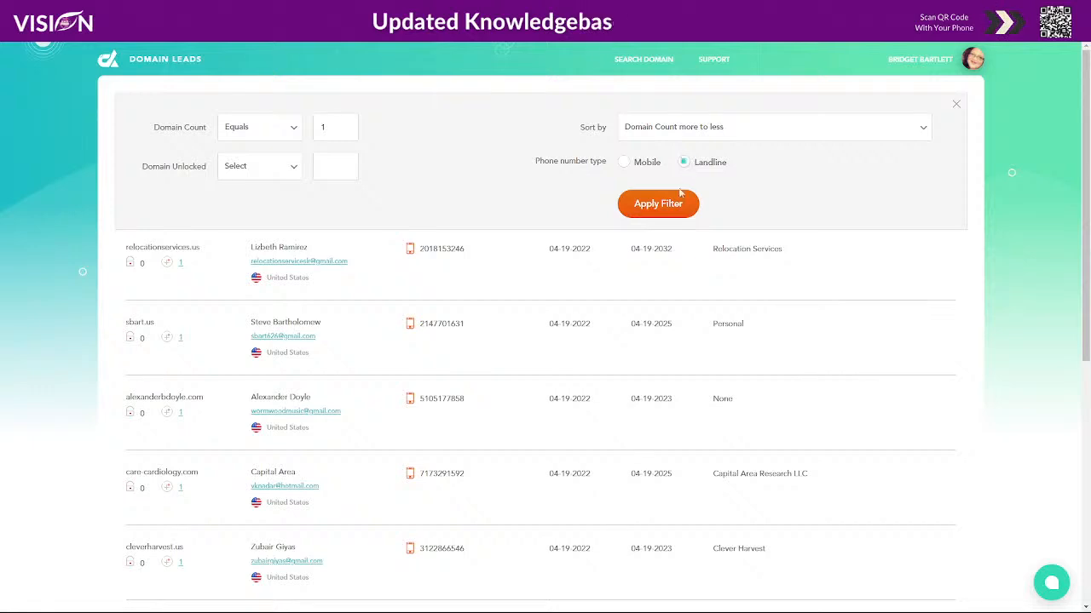
{"action": "left_click", "coordinate": [669, 203]}
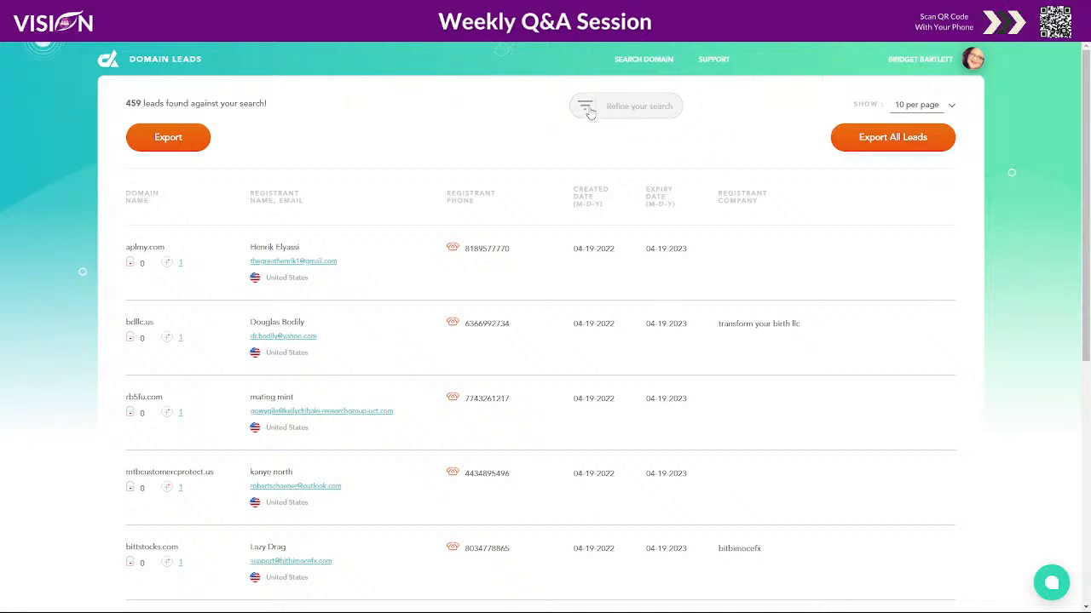
Filter the landline leads to a Domain Count Lesser Than 1
{"action": "left_click", "coordinate": [590, 108]}
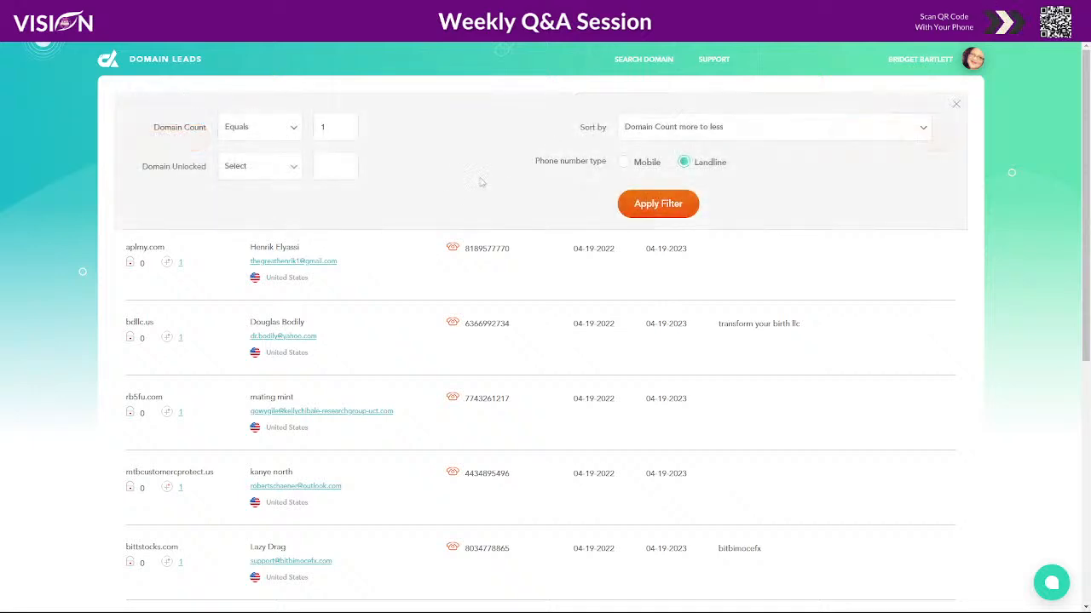
{"action": "left_click", "coordinate": [264, 128]}
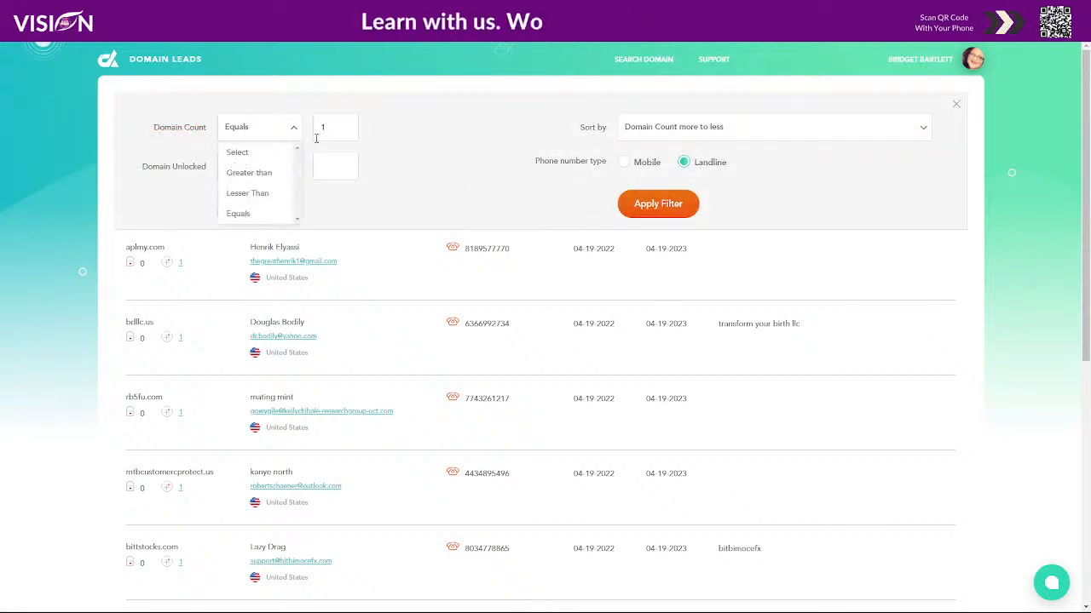
{"action": "left_click", "coordinate": [247, 193]}
{"action": "left_click", "coordinate": [332, 129]}
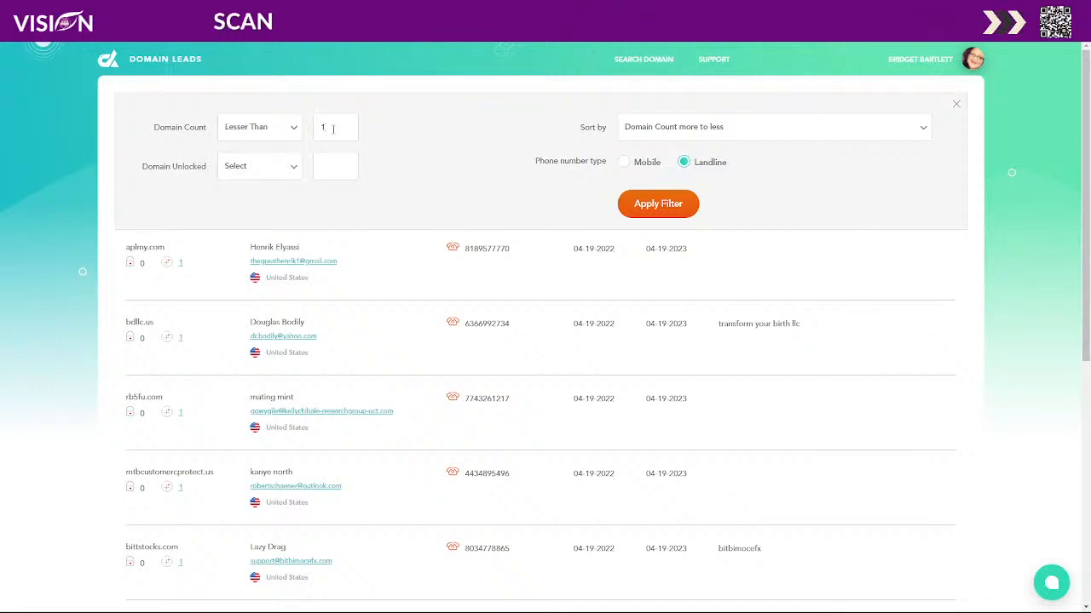
{"action": "key", "text": "BackSpace"}
{"action": "type", "text": "1"}
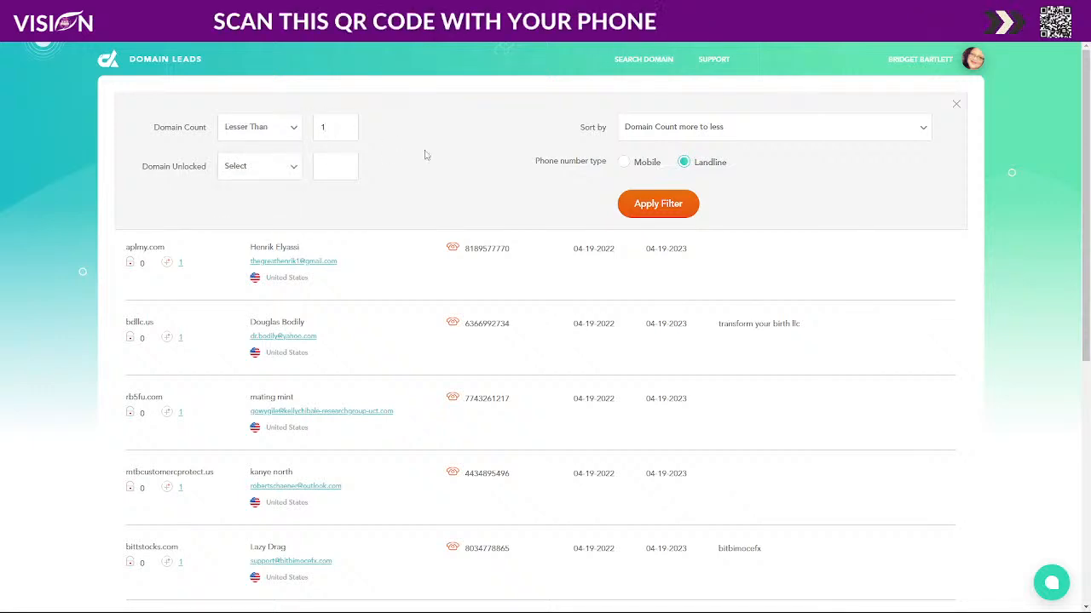
{"action": "left_click", "coordinate": [686, 213]}
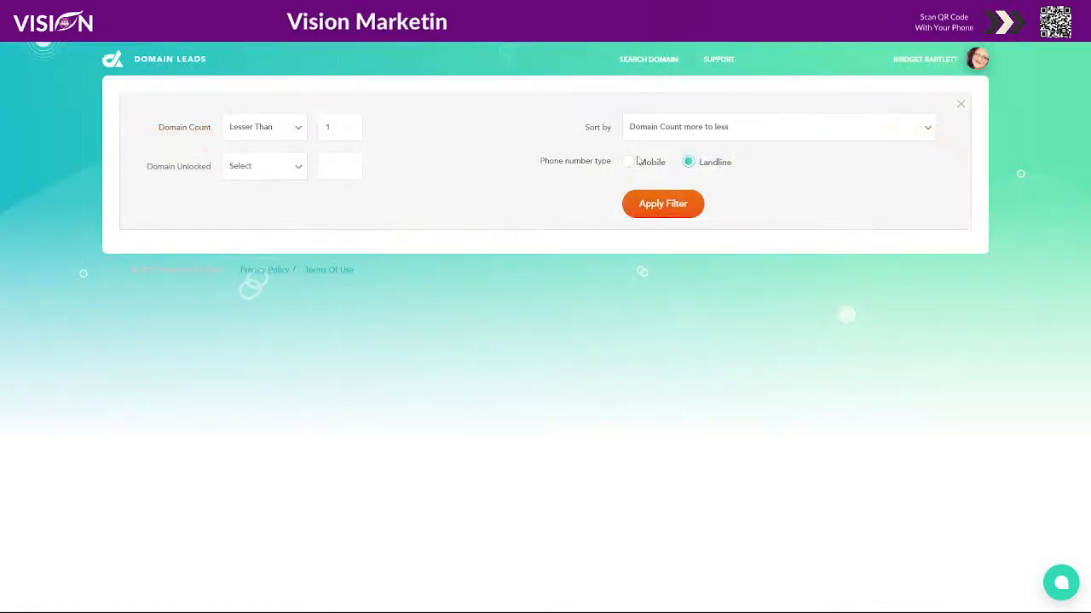
Clear the phone number type, set Domain Count to Equals 2, and apply the filter
{"action": "left_click", "coordinate": [687, 164]}
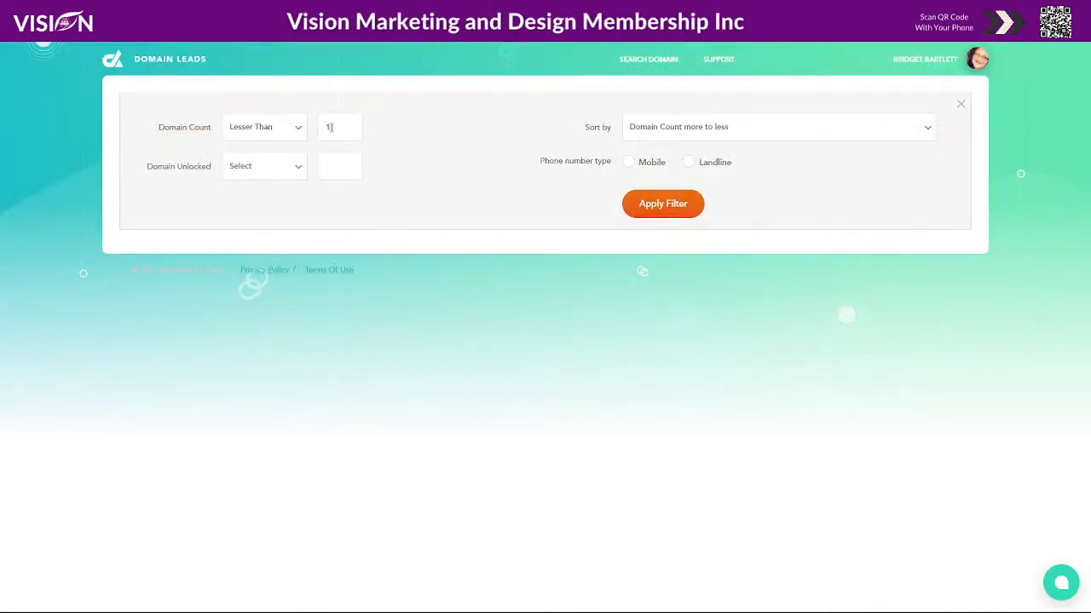
{"action": "left_click", "coordinate": [291, 135]}
{"action": "left_click", "coordinate": [297, 214]}
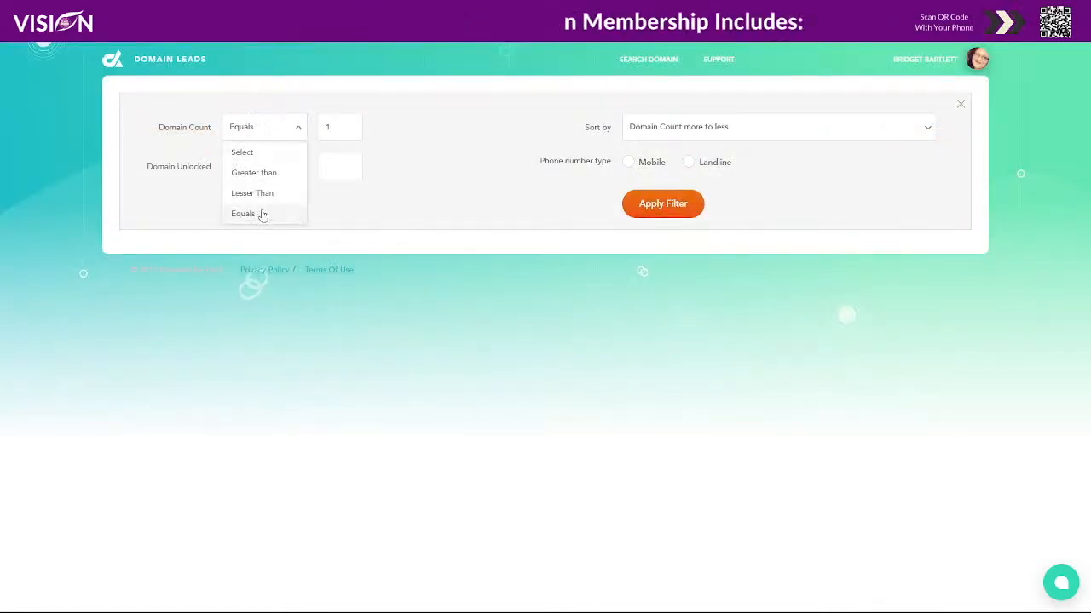
{"action": "double_click", "coordinate": [329, 127]}
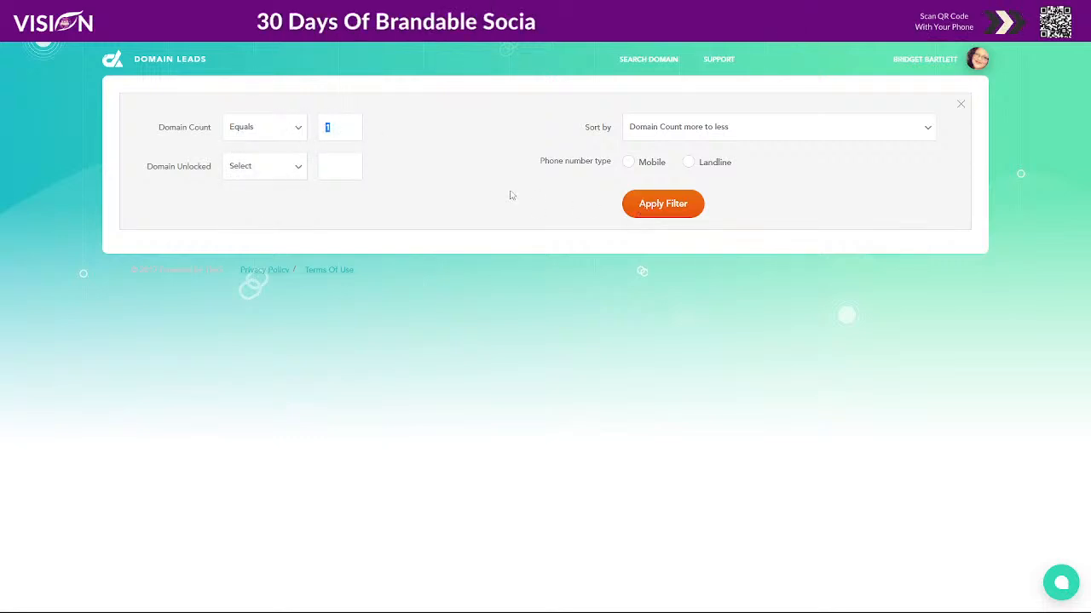
{"action": "type", "text": "2"}
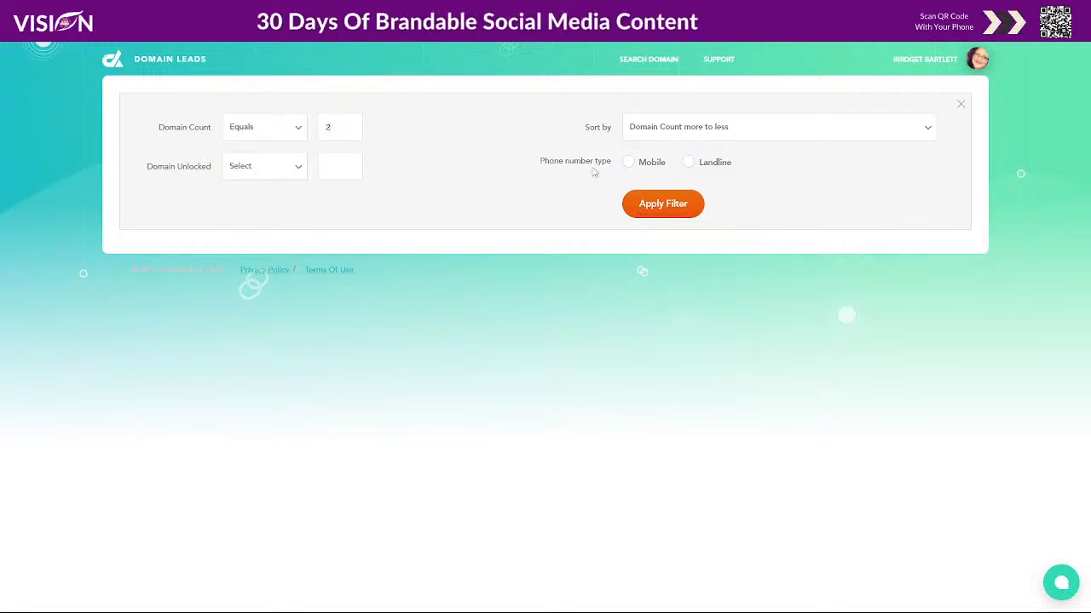
{"action": "left_click", "coordinate": [657, 211]}
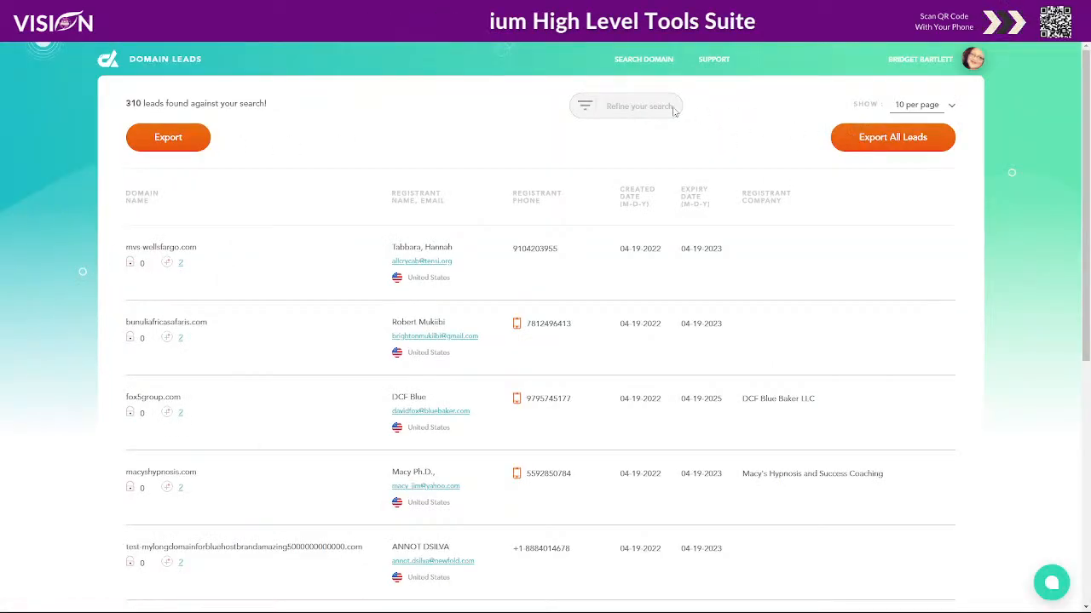
Change the Domain Count value to 1 and apply the filter without a phone number type
{"action": "left_click", "coordinate": [626, 105]}
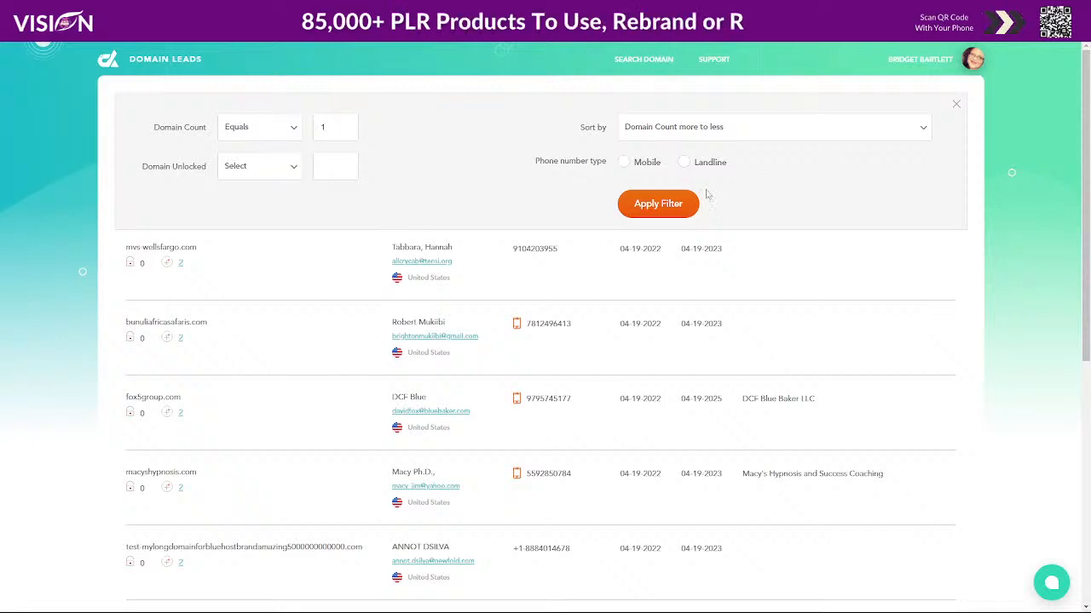
{"action": "left_click", "coordinate": [673, 203]}
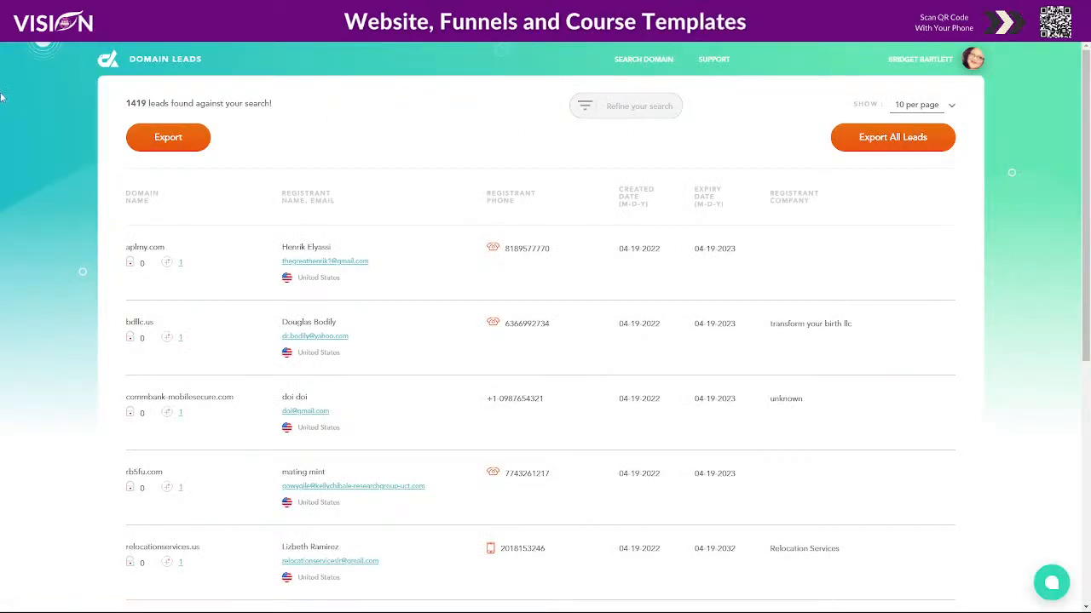
{"action": "left_click", "coordinate": [47, 30]}
{"action": "left_click", "coordinate": [579, 112]}
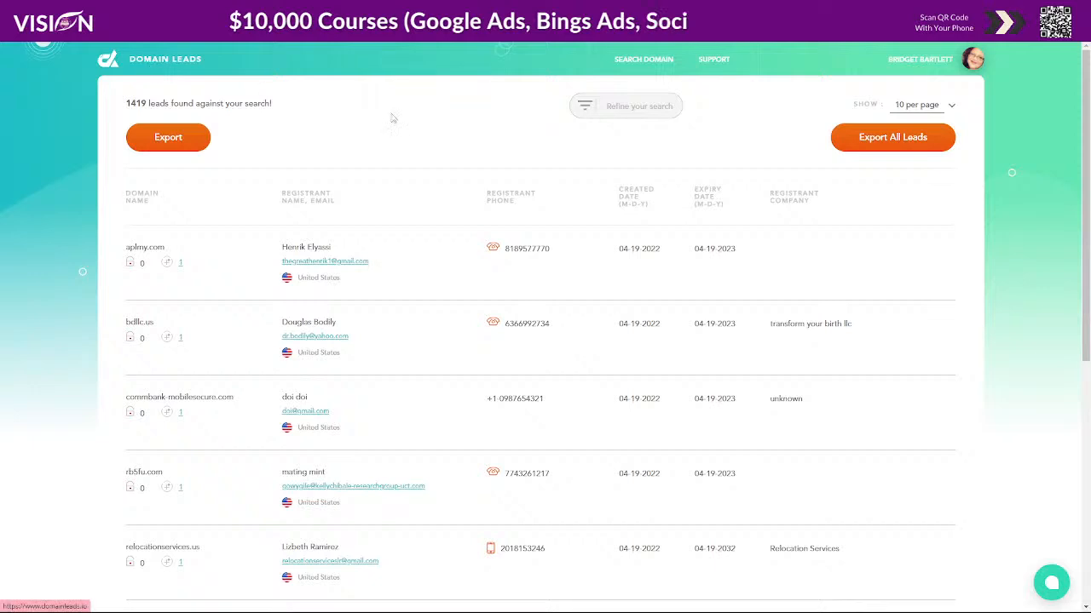
Return to the dashboard's domain search form and set the registered date range from 04-23-2022 to 04-26-2022
{"action": "left_click", "coordinate": [162, 59]}
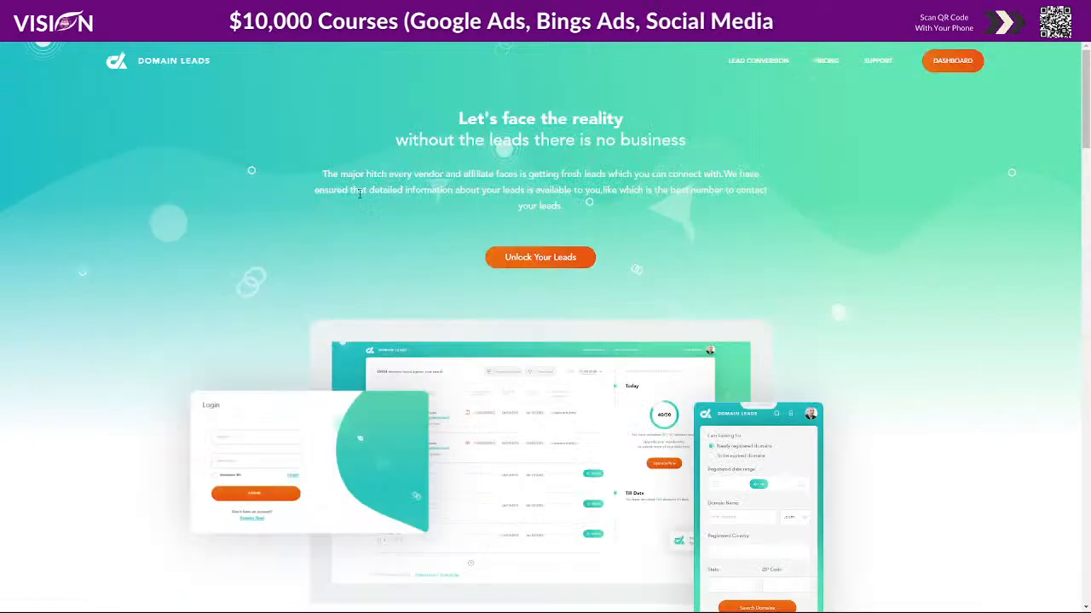
{"action": "left_click", "coordinate": [952, 60]}
{"action": "left_click", "coordinate": [385, 310]}
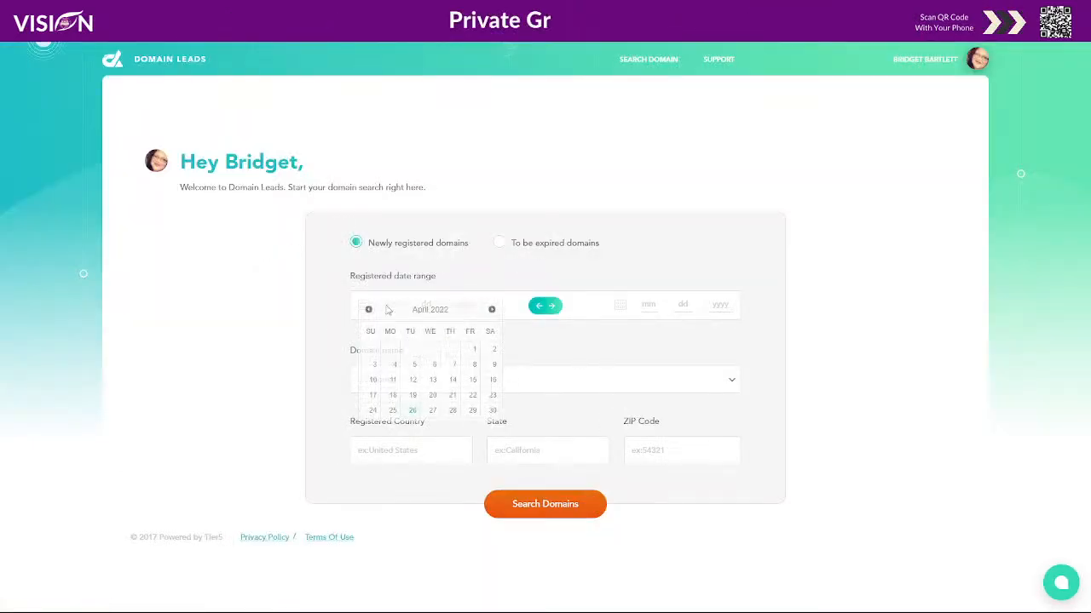
{"action": "left_click", "coordinate": [492, 396]}
{"action": "left_click", "coordinate": [647, 307]}
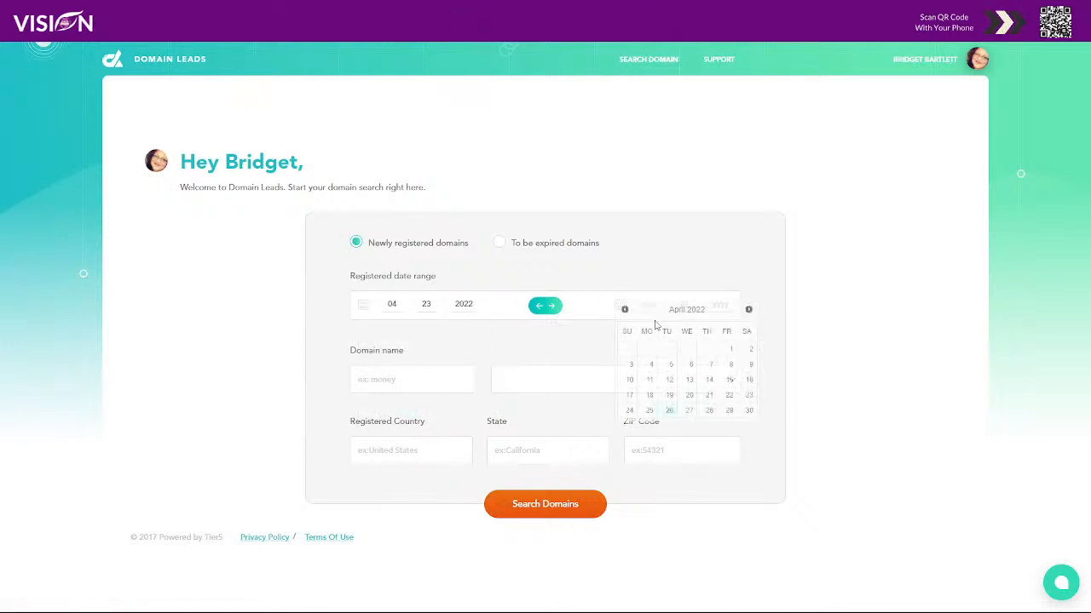
{"action": "left_click", "coordinate": [670, 410]}
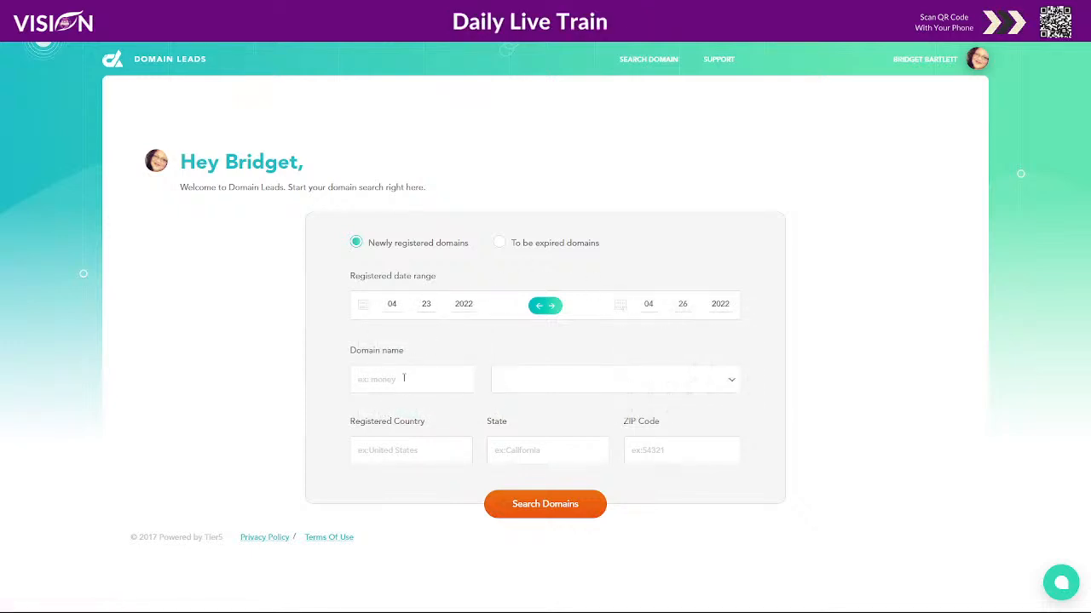
Choose the com extension and United States as the registered country, and search for newly registered domains
{"action": "left_click", "coordinate": [531, 383]}
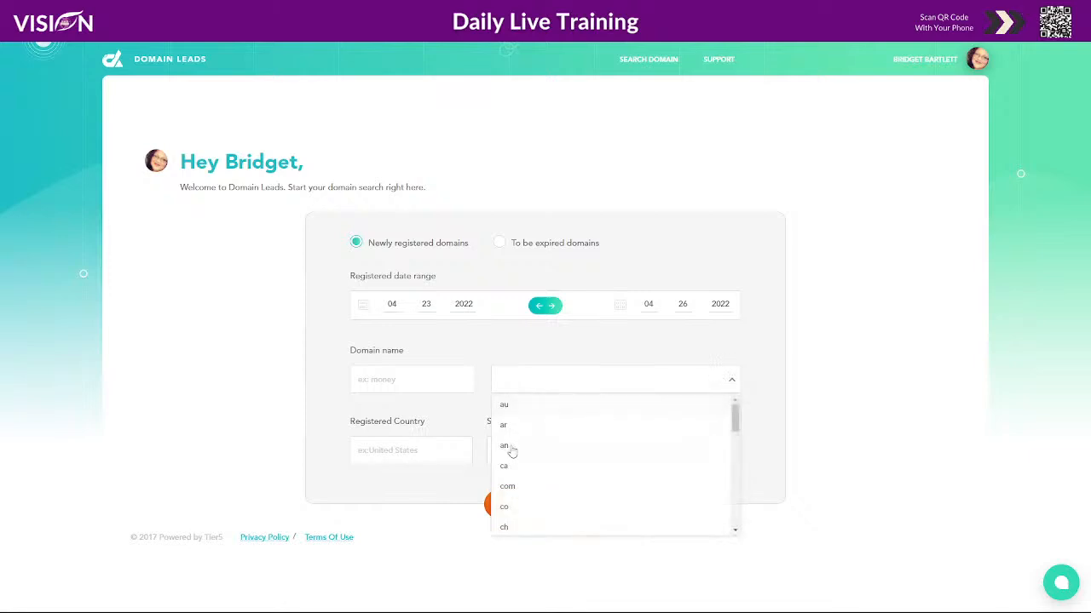
{"action": "left_click", "coordinate": [406, 451]}
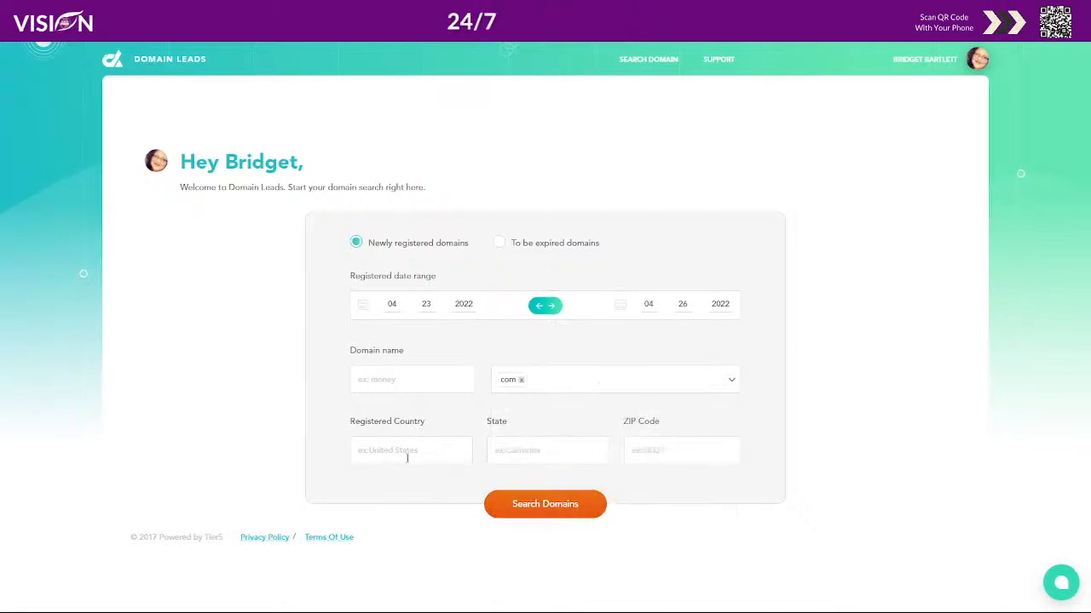
{"action": "left_click", "coordinate": [424, 480]}
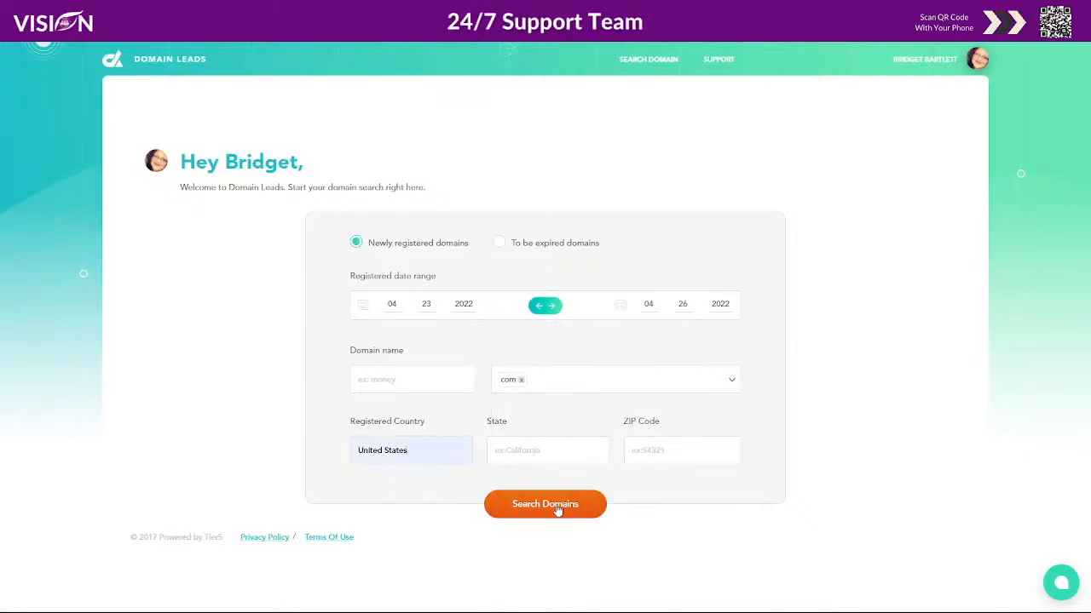
{"action": "left_click", "coordinate": [558, 509]}
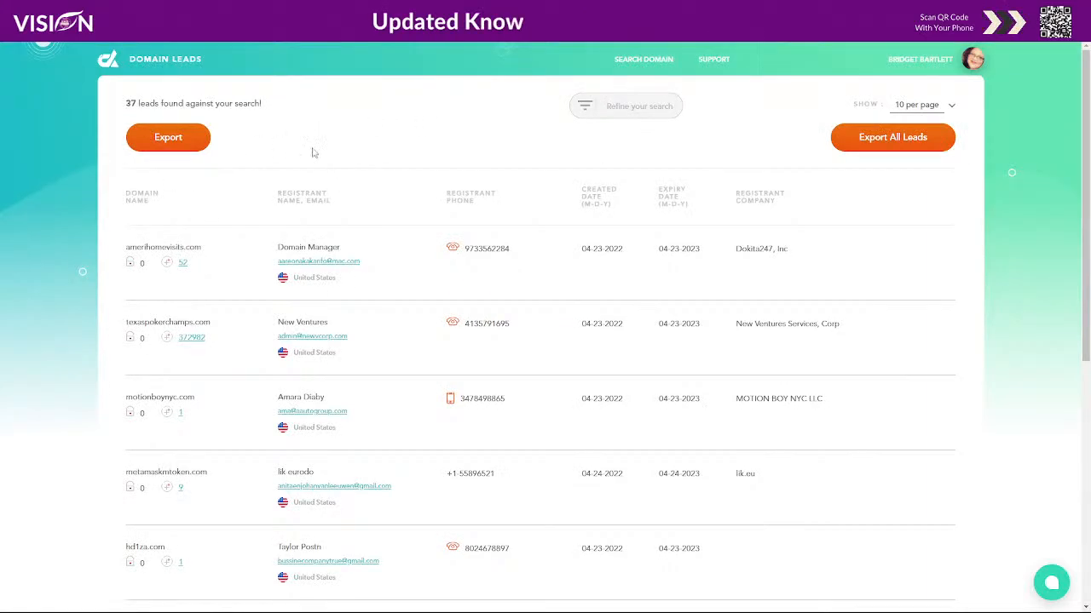
Refine the search results to leads whose Domain Count equals 1 and apply the filter
{"action": "left_click", "coordinate": [619, 107]}
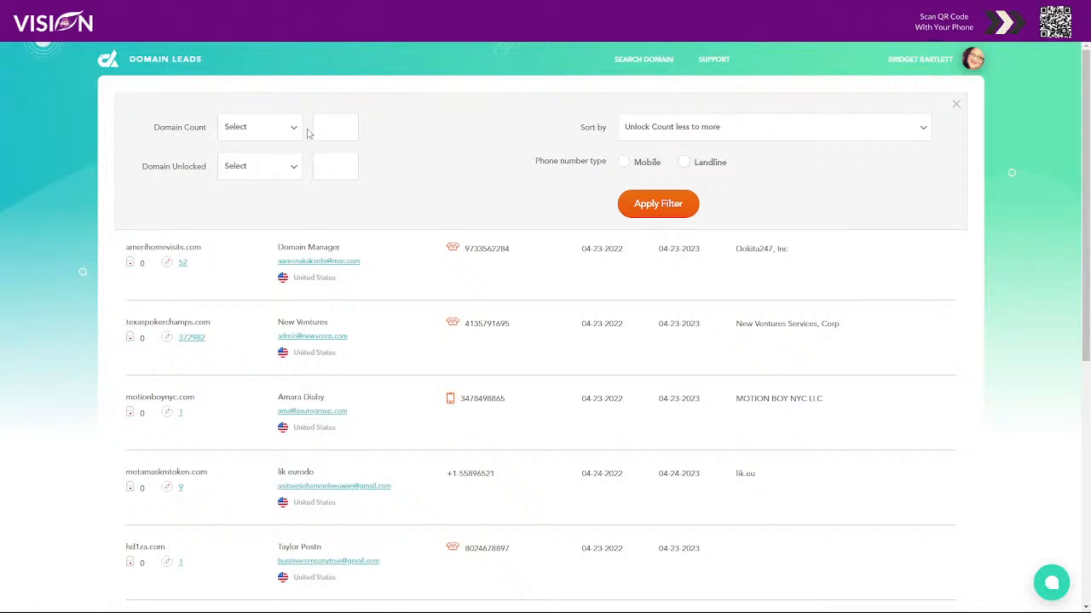
{"action": "left_click", "coordinate": [277, 134]}
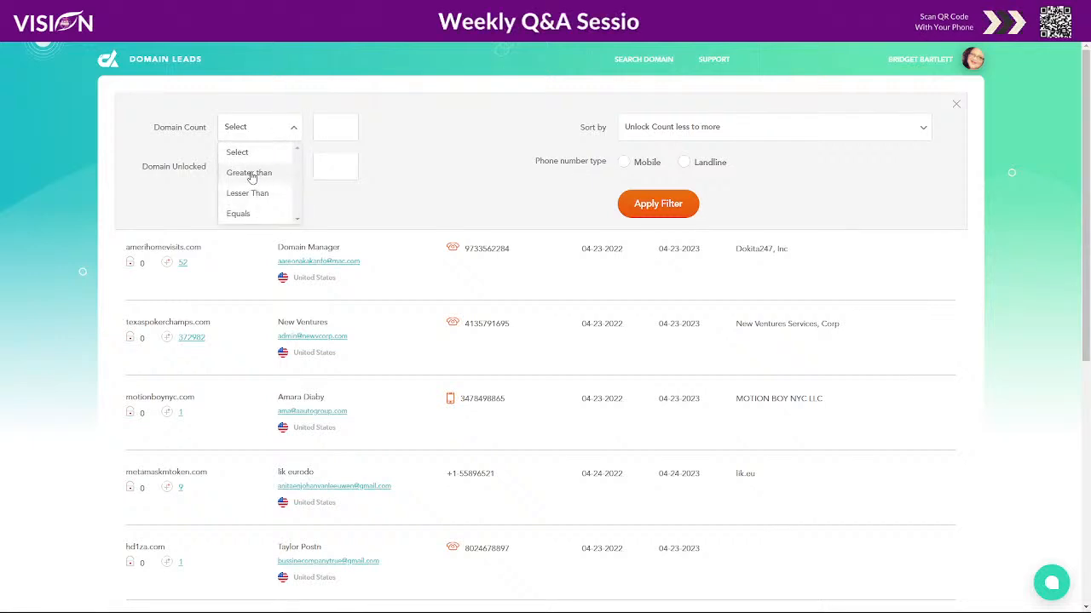
{"action": "left_click", "coordinate": [241, 213]}
{"action": "left_click", "coordinate": [341, 126]}
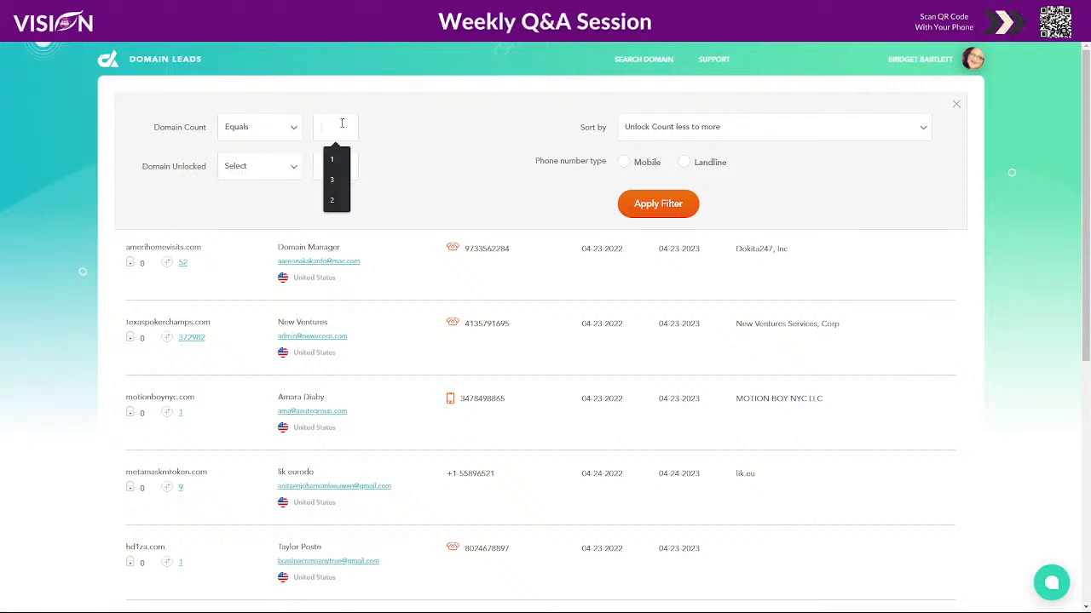
{"action": "type", "text": "1"}
{"action": "left_click", "coordinate": [667, 205]}
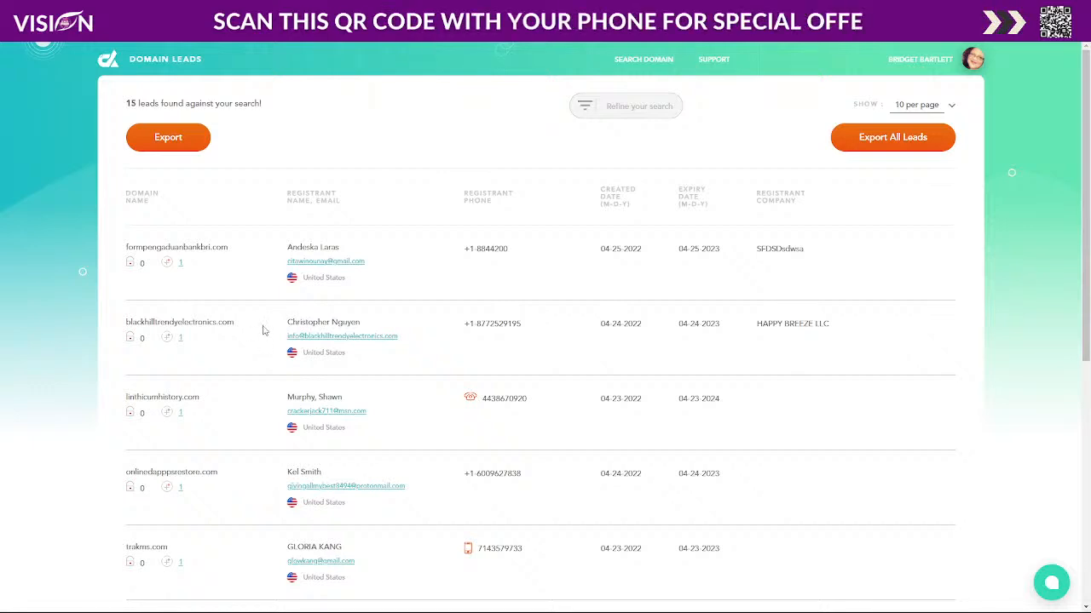
Export the filtered leads to the Desktop as a Microsoft Excel 97-2003 worksheet and open the saved file in Excel
{"action": "left_click", "coordinate": [173, 141]}
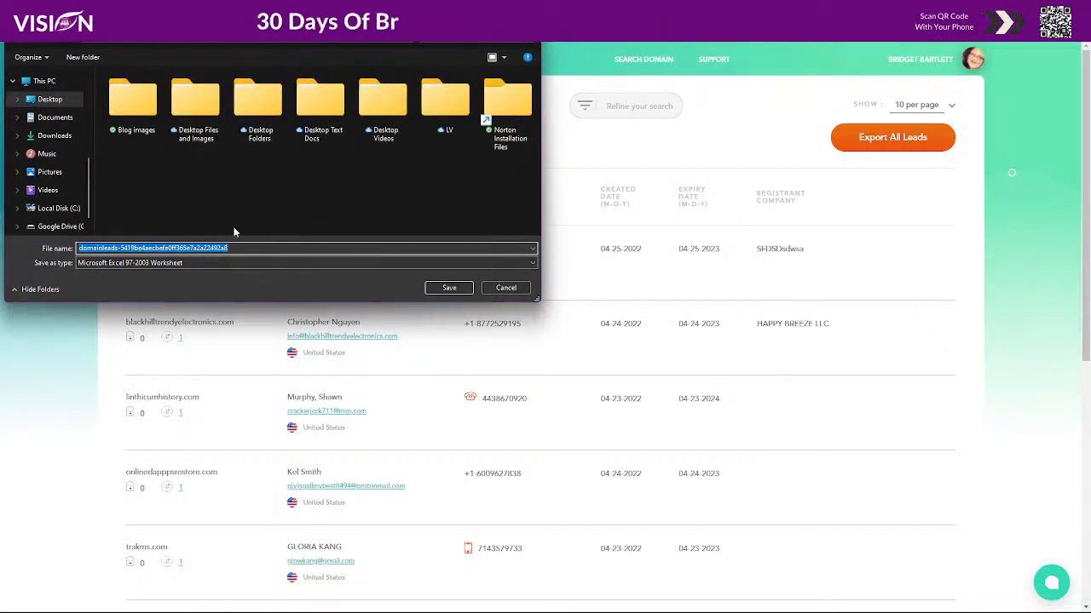
{"action": "left_click", "coordinate": [449, 288]}
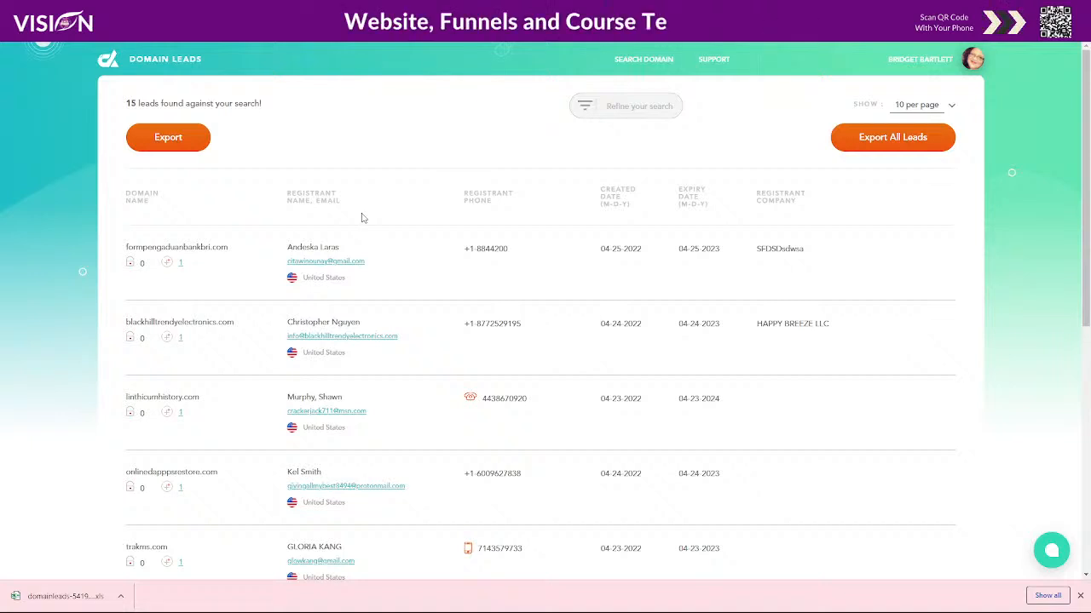
{"action": "left_click", "coordinate": [120, 596]}
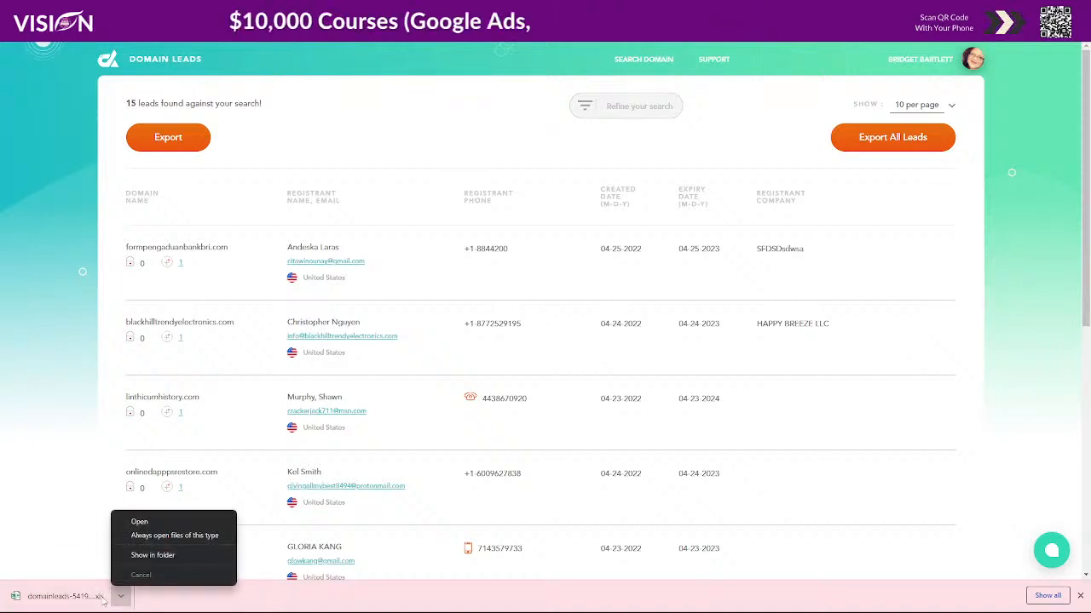
{"action": "left_click", "coordinate": [145, 523]}
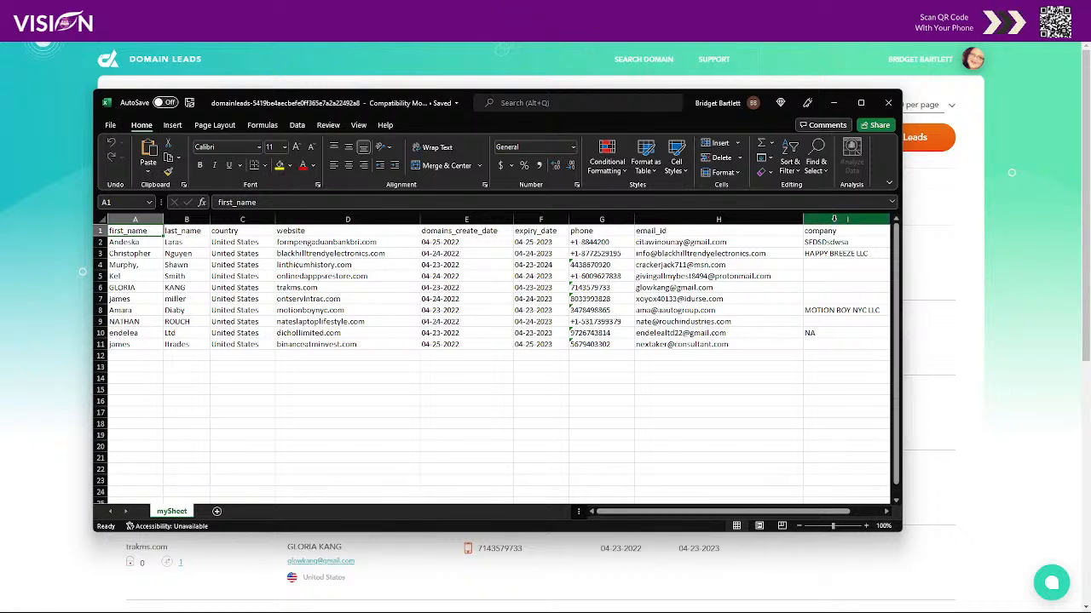
Delete the domains_create_date and expiry_date columns from the exported lead sheet
{"action": "left_click", "coordinate": [465, 219]}
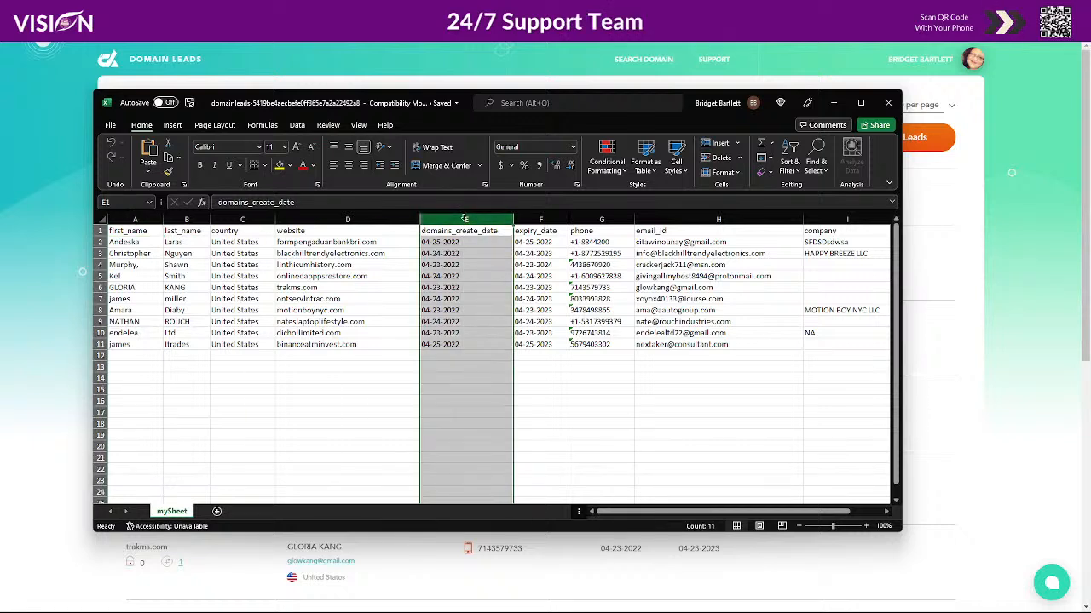
{"action": "right_click", "coordinate": [465, 220]}
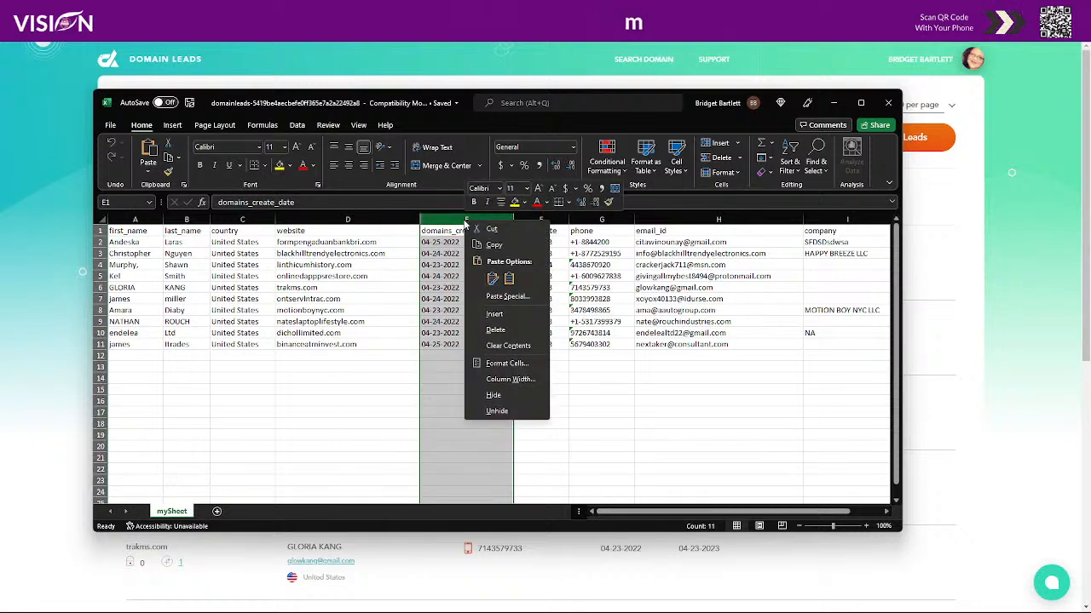
{"action": "left_click", "coordinate": [495, 329]}
{"action": "right_click", "coordinate": [445, 224]}
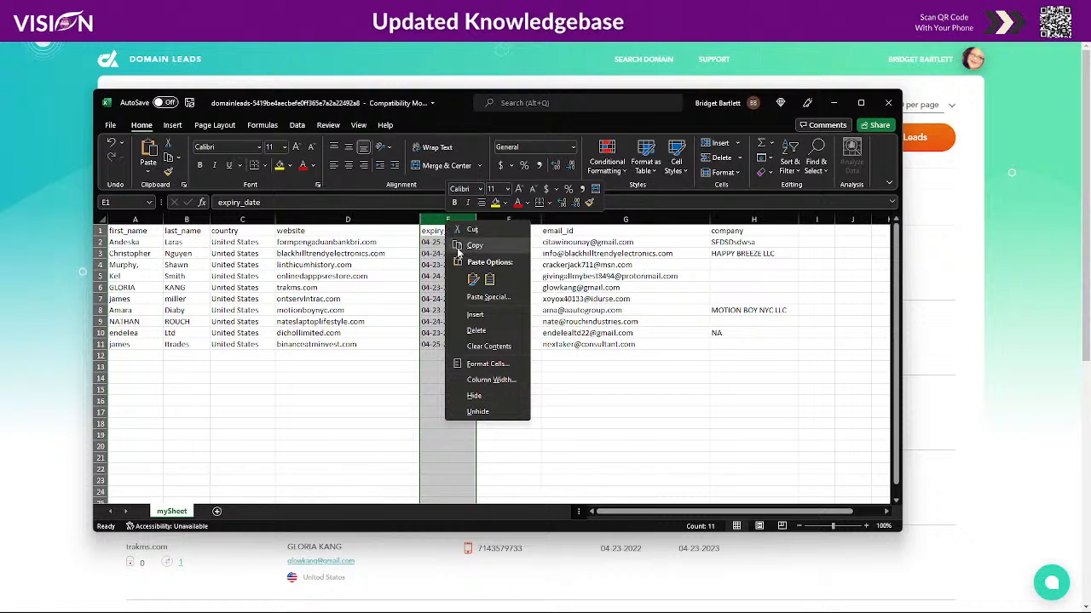
{"action": "left_click", "coordinate": [477, 330]}
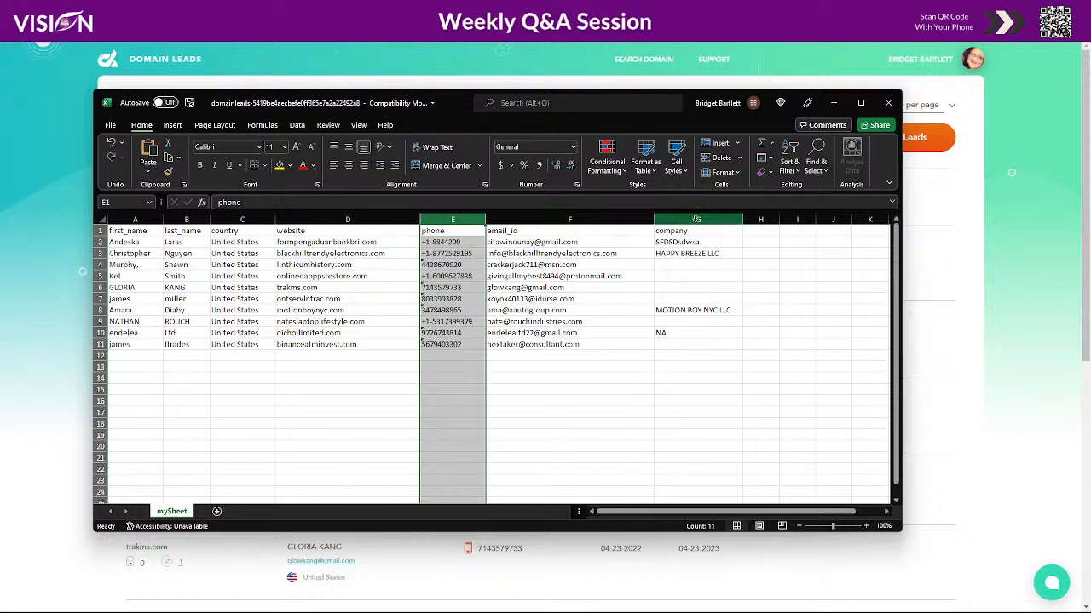
Delete the website and country columns so the sheet keeps only name, phone, email and company
{"action": "left_click", "coordinate": [322, 219]}
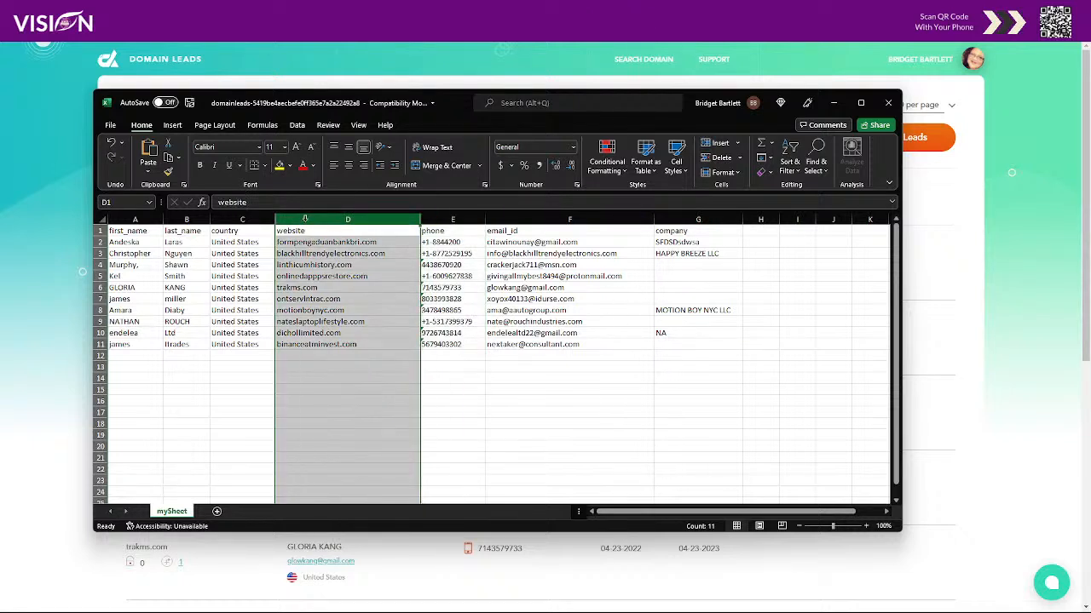
{"action": "right_click", "coordinate": [322, 220]}
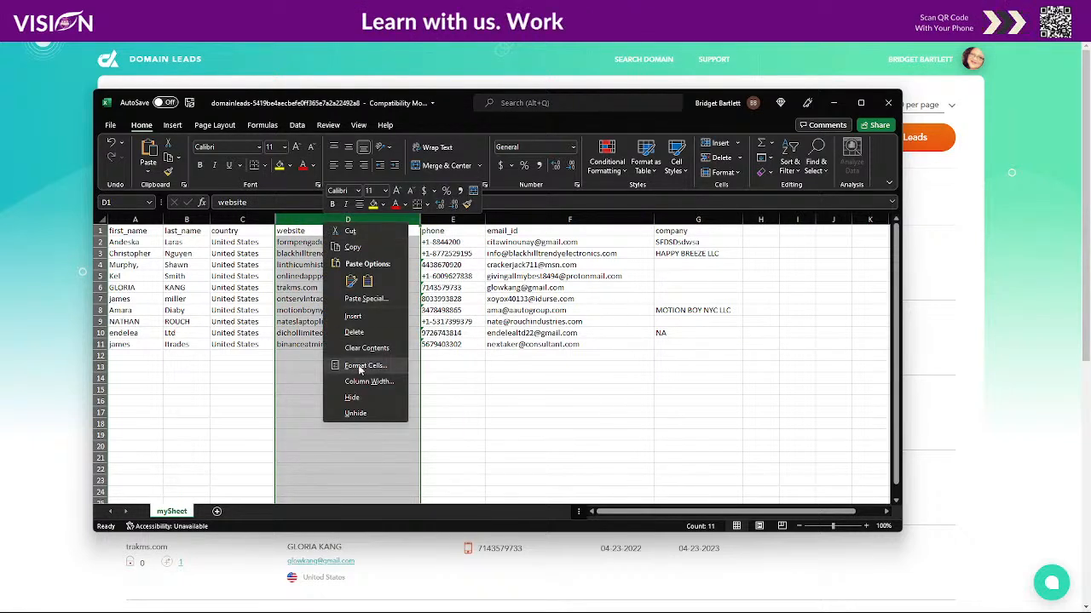
{"action": "left_click", "coordinate": [341, 332]}
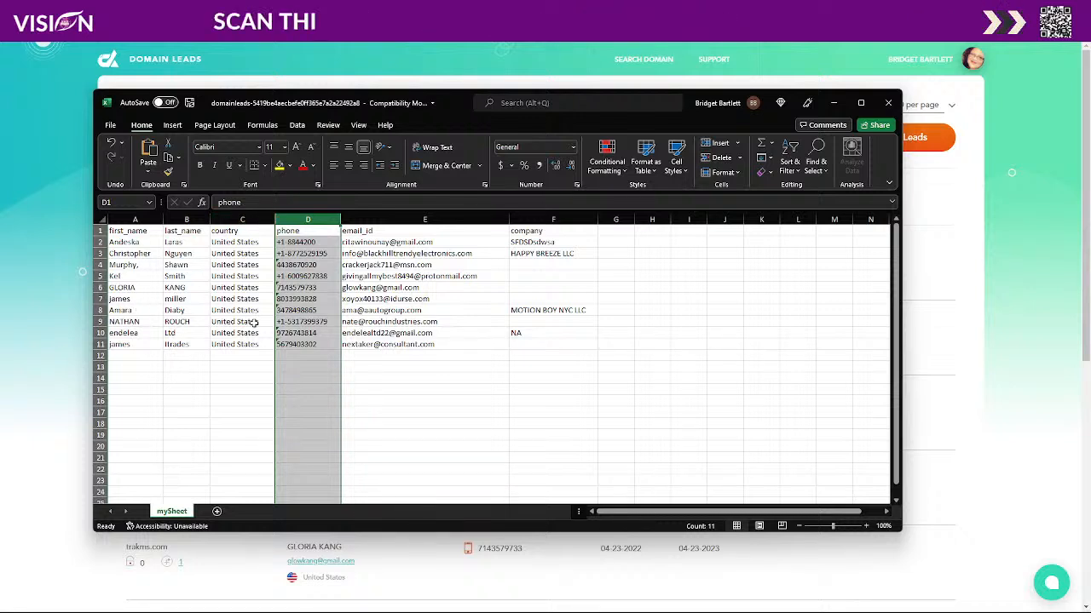
{"action": "left_click", "coordinate": [239, 222]}
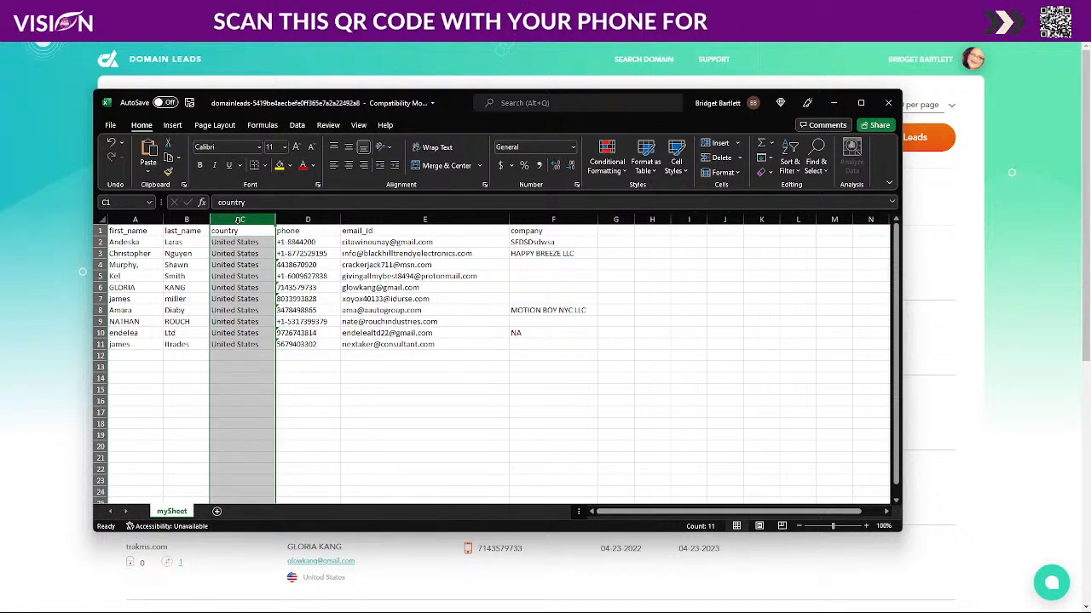
{"action": "right_click", "coordinate": [241, 224]}
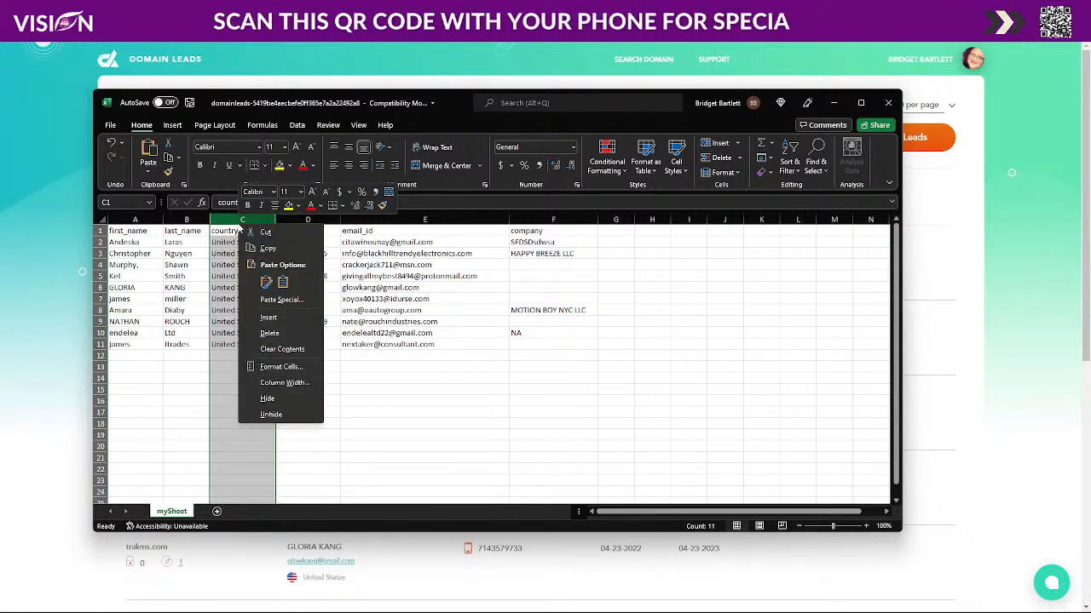
{"action": "left_click", "coordinate": [269, 334]}
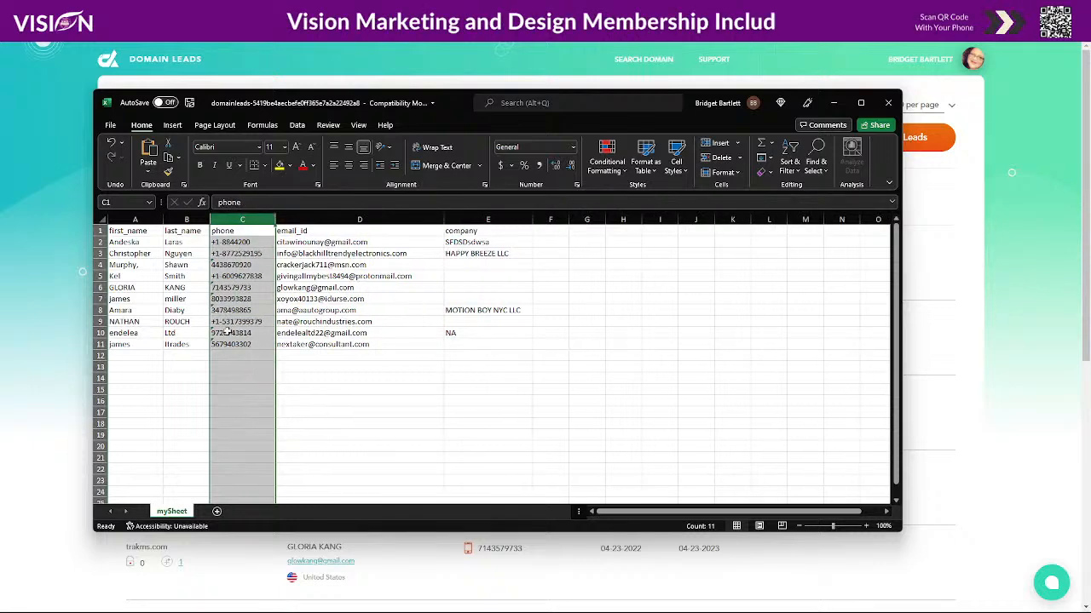
Replace the first lead's phone entry in cell C2 with the formula =2:2 and dismiss the warning dialog
{"action": "left_click", "coordinate": [235, 242]}
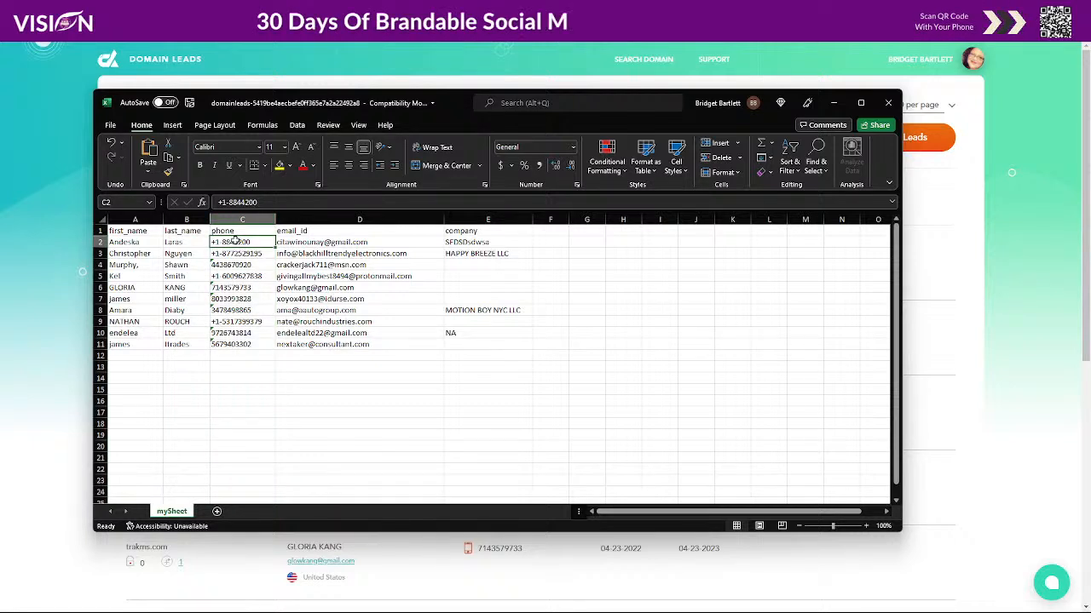
{"action": "left_click", "coordinate": [100, 242]}
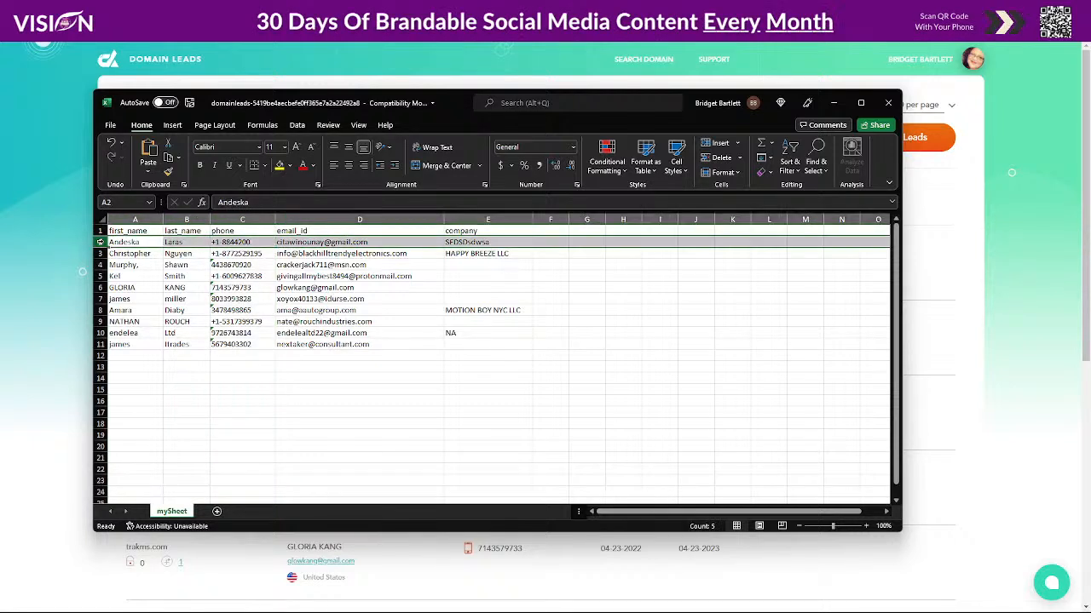
{"action": "left_click", "coordinate": [228, 242]}
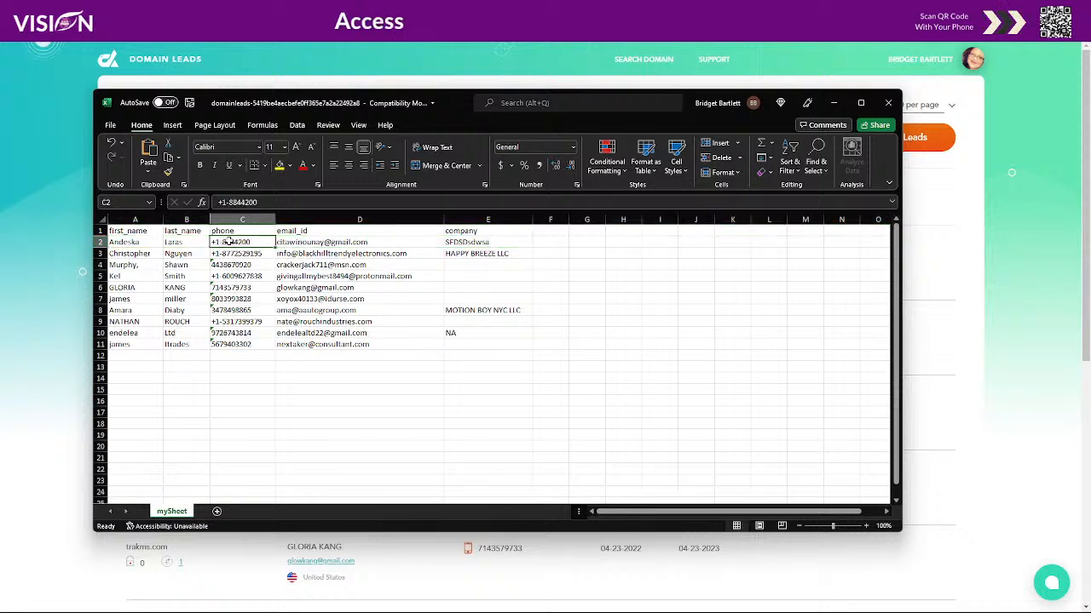
{"action": "double_click", "coordinate": [228, 242]}
{"action": "left_click_drag", "start_coordinate": [252, 242], "coordinate": [199, 242]}
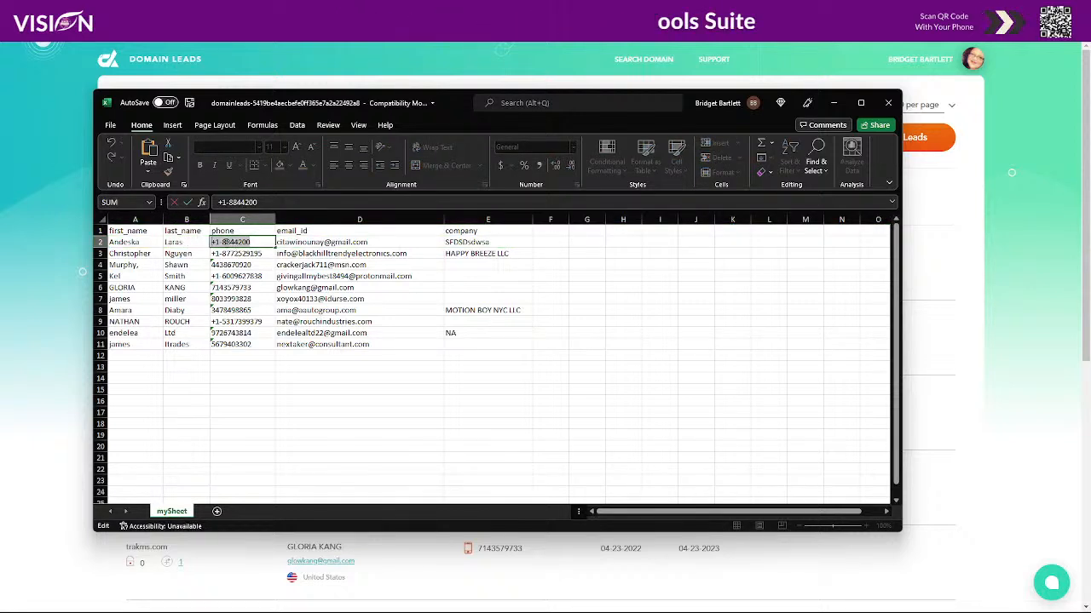
{"action": "left_click", "coordinate": [223, 242]}
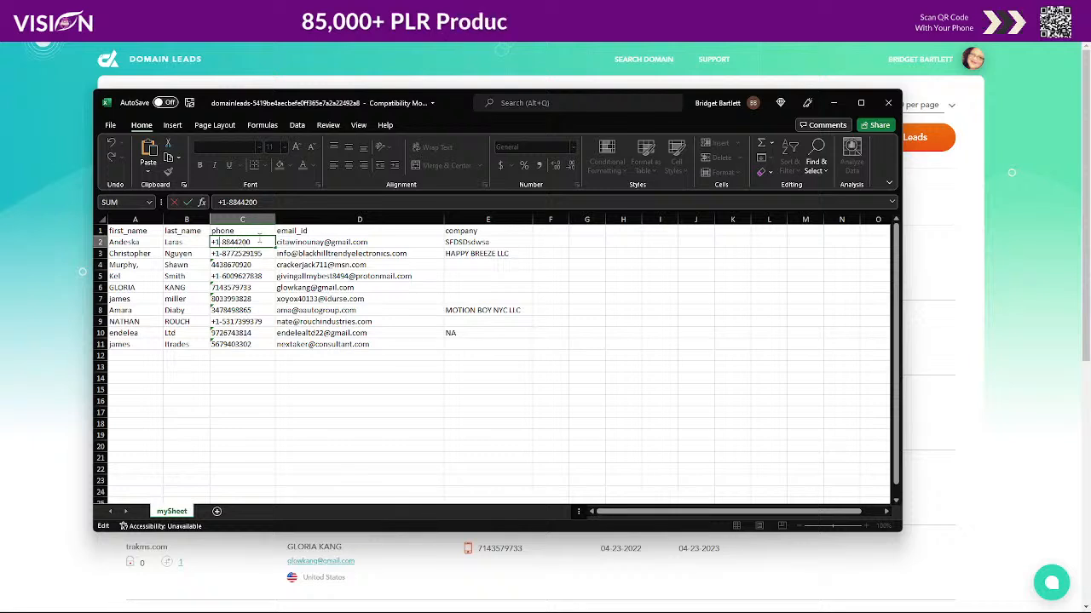
{"action": "type", "text": "="}
{"action": "left_click", "coordinate": [100, 242]}
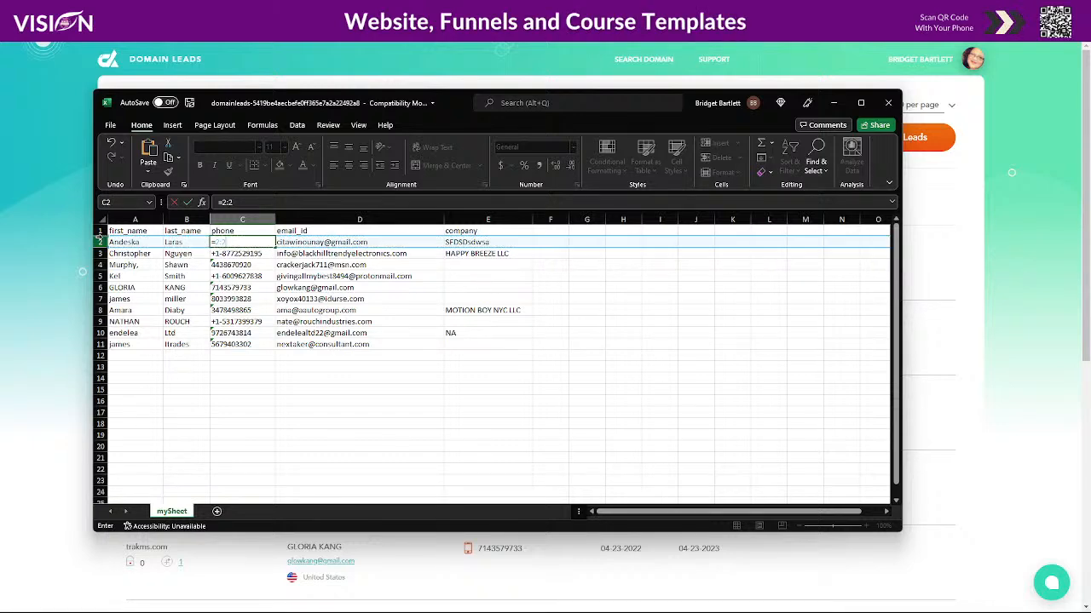
{"action": "key", "text": "Return"}
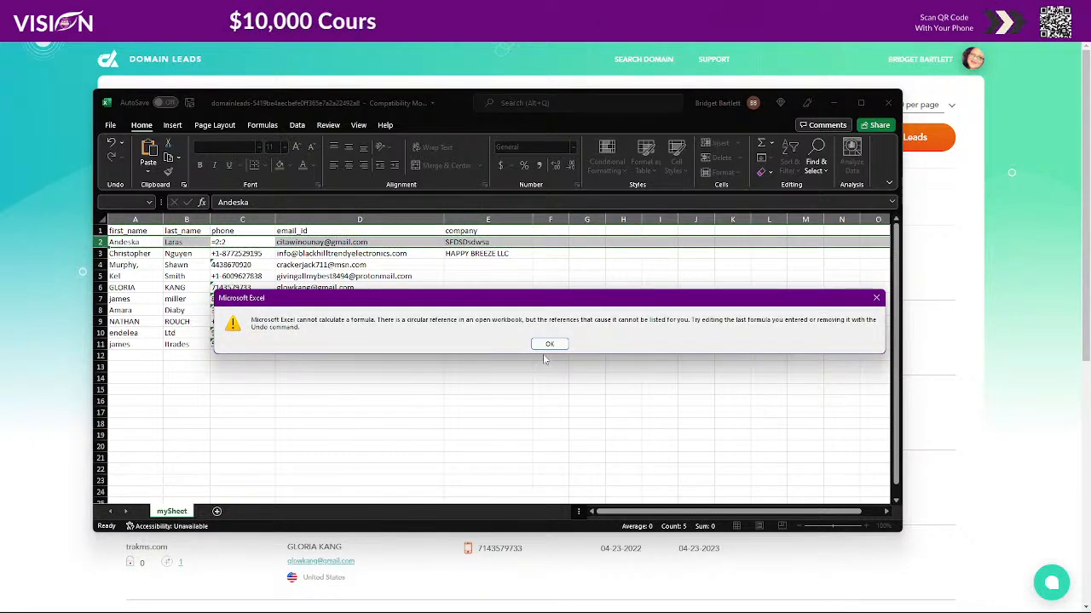
{"action": "left_click", "coordinate": [548, 342]}
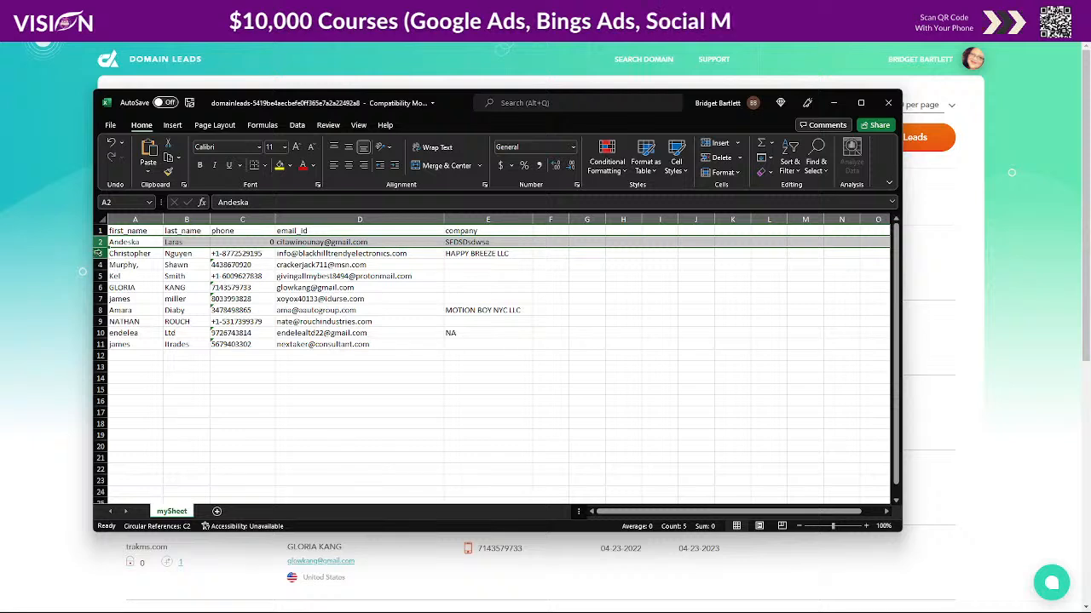
{"action": "left_click", "coordinate": [100, 253]}
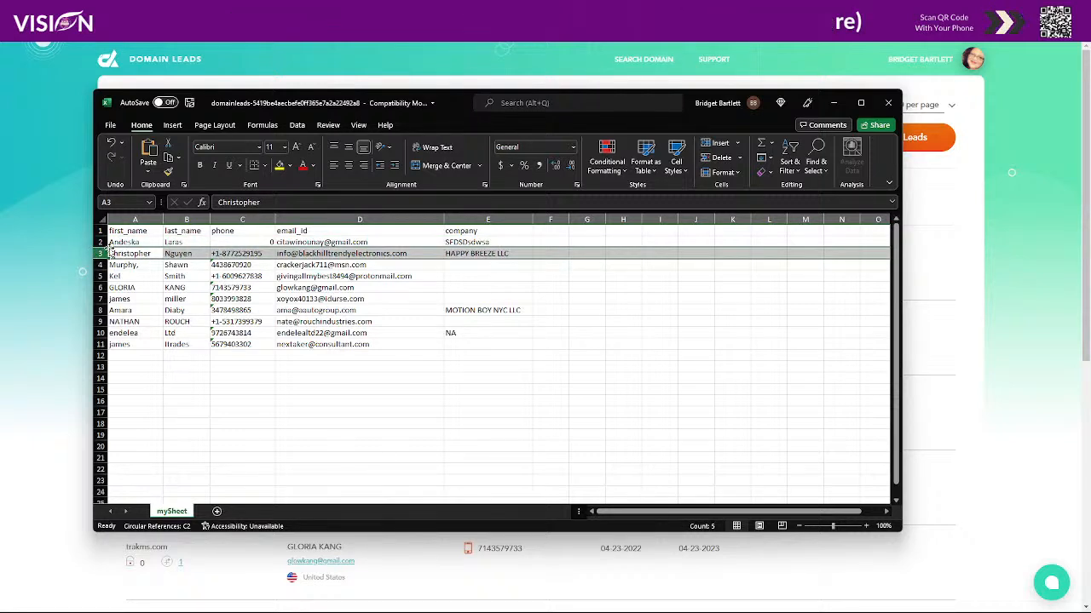
{"action": "left_click", "coordinate": [218, 245]}
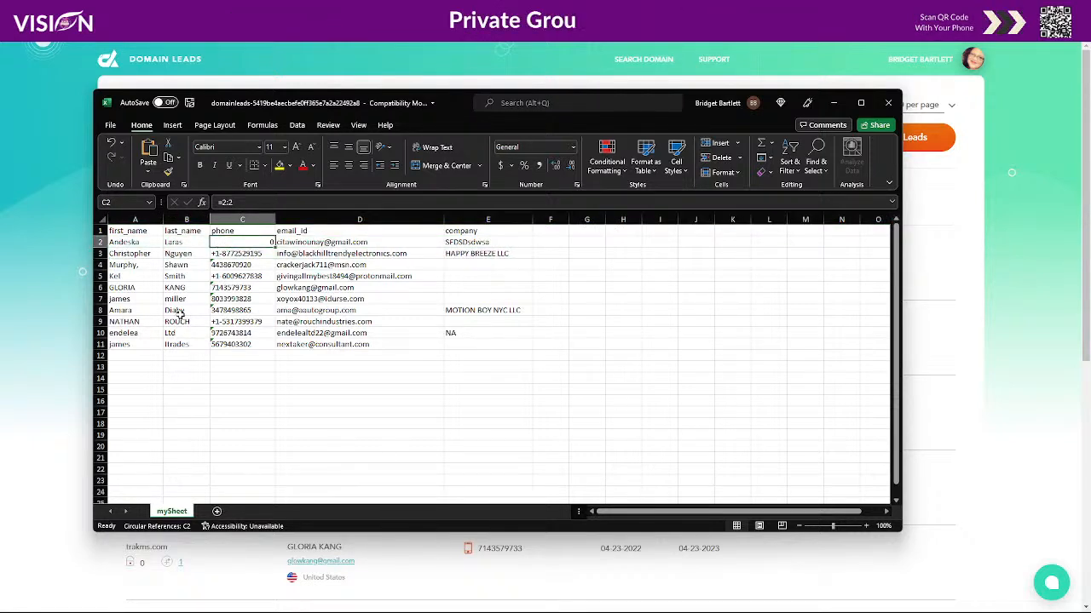
{"action": "left_click", "coordinate": [230, 253]}
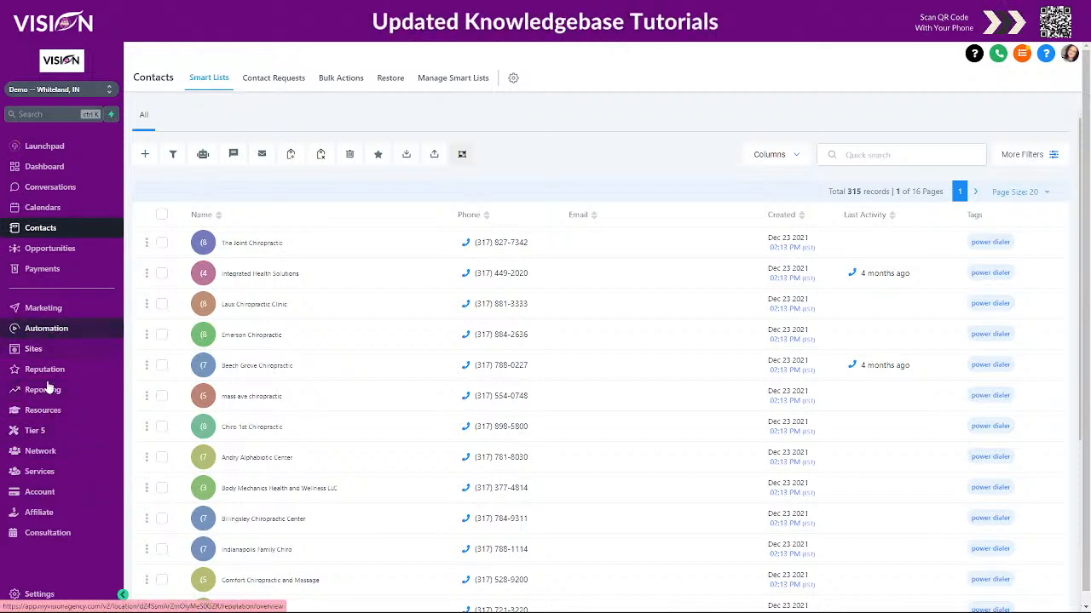
Switch to the Vision agency platform, open the course library from Resources, and look over the available training products
{"action": "left_click", "coordinate": [42, 410]}
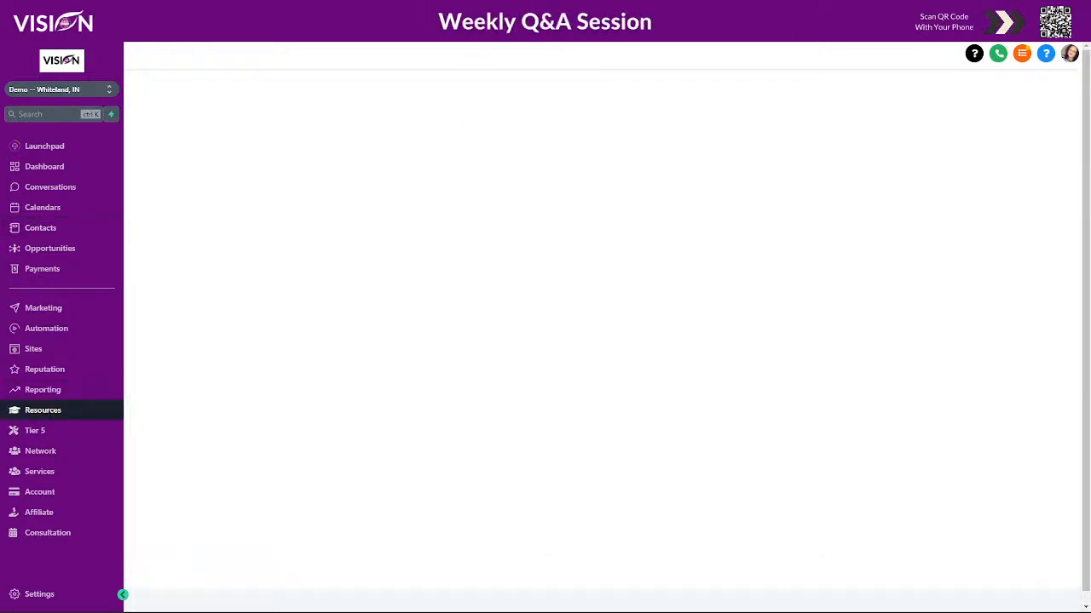
{"action": "left_click", "coordinate": [778, 276]}
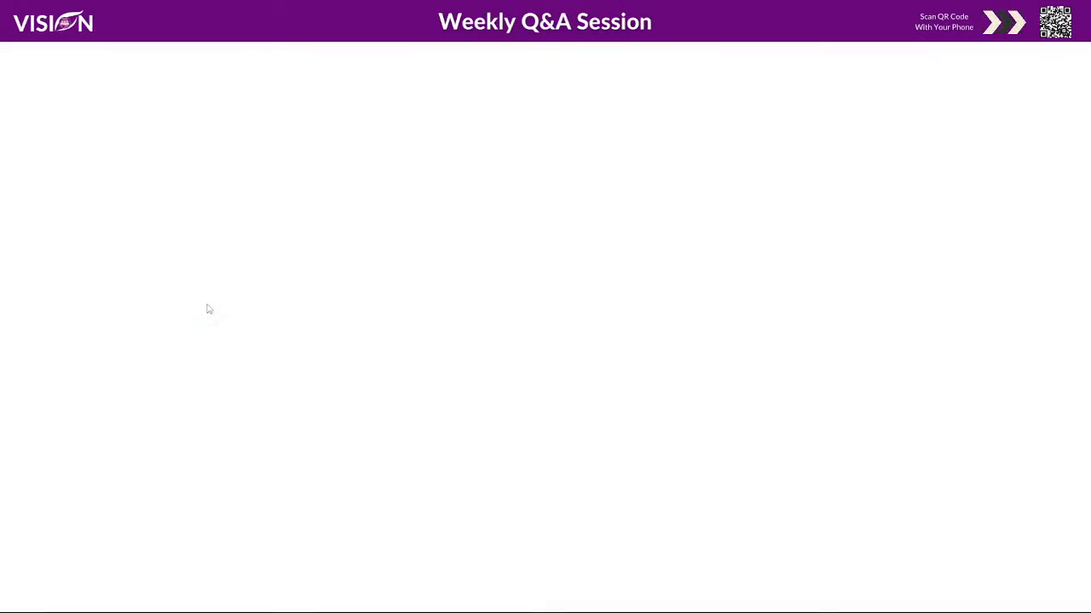
{"action": "scroll", "coordinate": [517, 266], "scroll_direction": "down", "scroll_amount": 3}
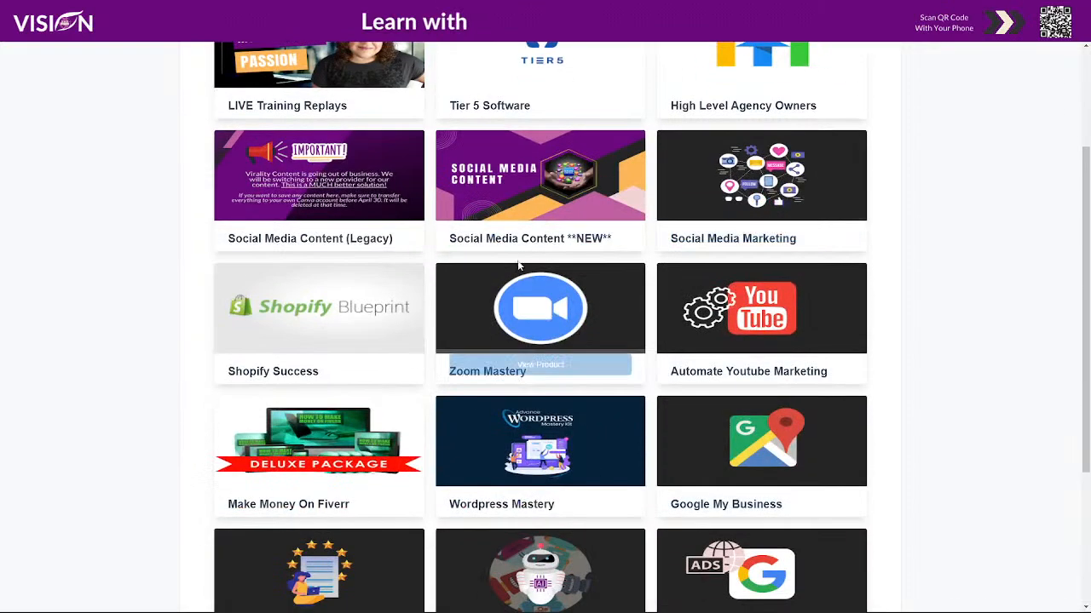
{"action": "scroll", "coordinate": [517, 266], "scroll_direction": "up", "scroll_amount": 1}
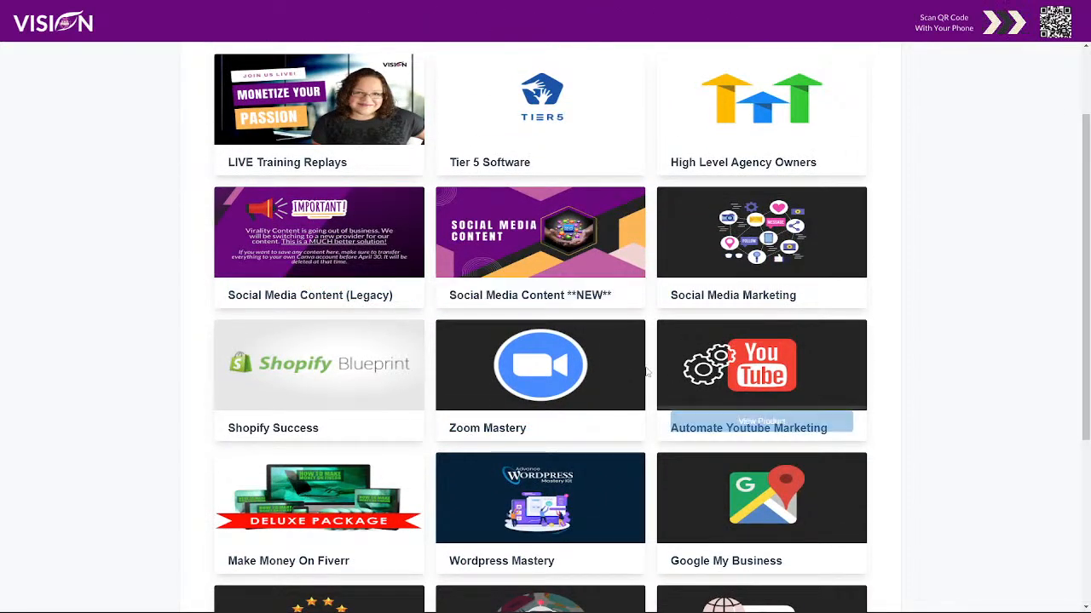
{"action": "scroll", "coordinate": [545, 341], "scroll_direction": "up", "scroll_amount": 2}
Open the LIVE Training Replays course and browse its Tier 5 lessons as far as the section on getting leads
{"action": "left_click", "coordinate": [311, 263]}
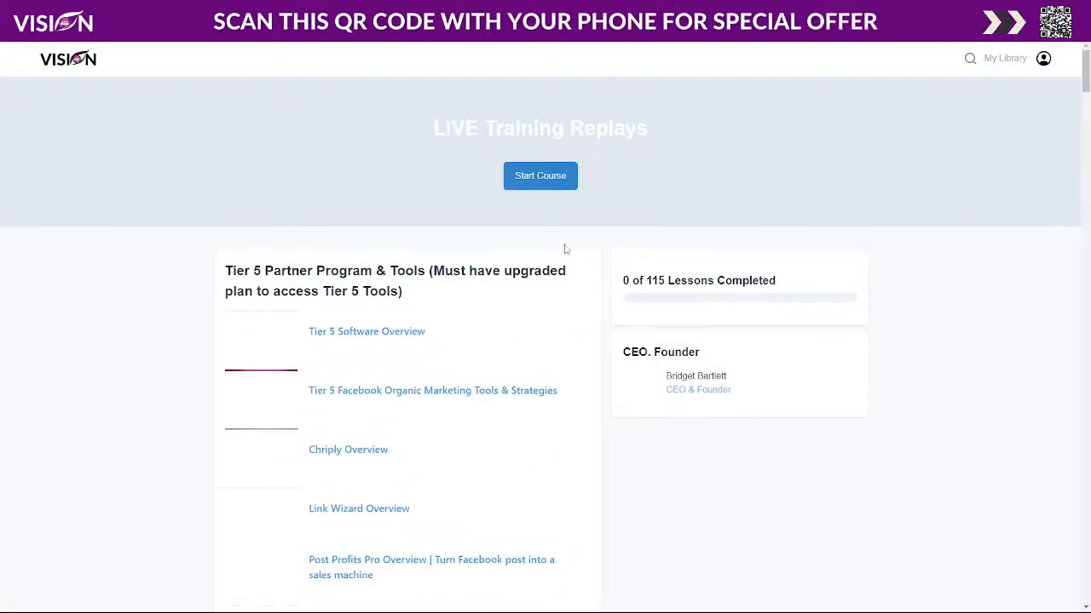
{"action": "scroll", "coordinate": [150, 512], "scroll_direction": "down", "scroll_amount": 4}
{"action": "scroll", "coordinate": [136, 499], "scroll_direction": "down", "scroll_amount": 2}
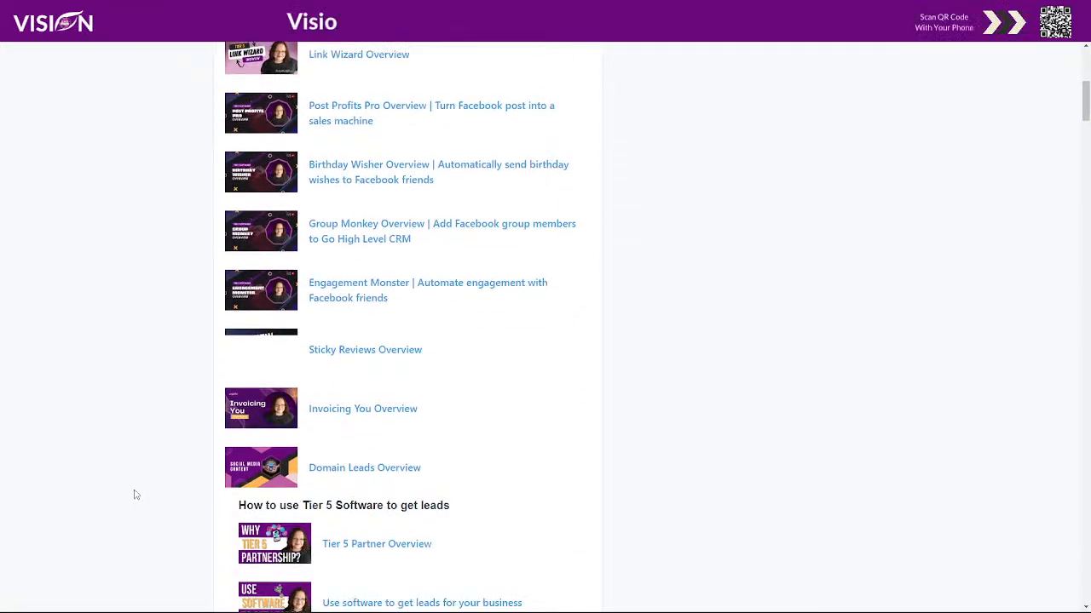
Switch back to the exported leads workbook in Excel and remove the hyphen from the phone number in C3
{"action": "left_click", "coordinate": [360, 356]}
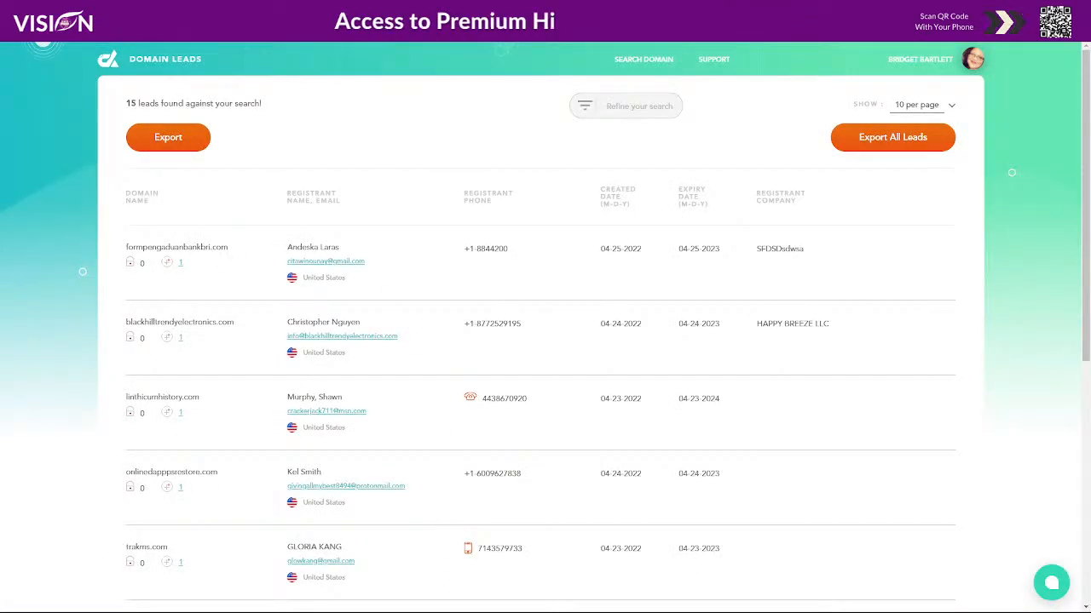
{"action": "mouse_move", "coordinate": [735, 608]}
{"action": "left_click", "coordinate": [796, 600]}
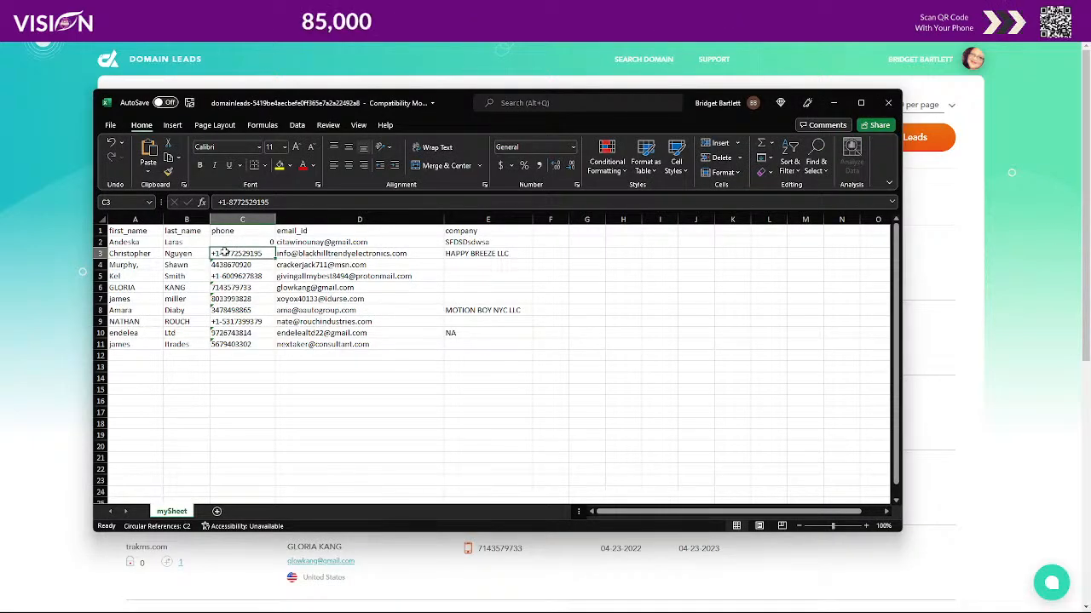
{"action": "double_click", "coordinate": [222, 253]}
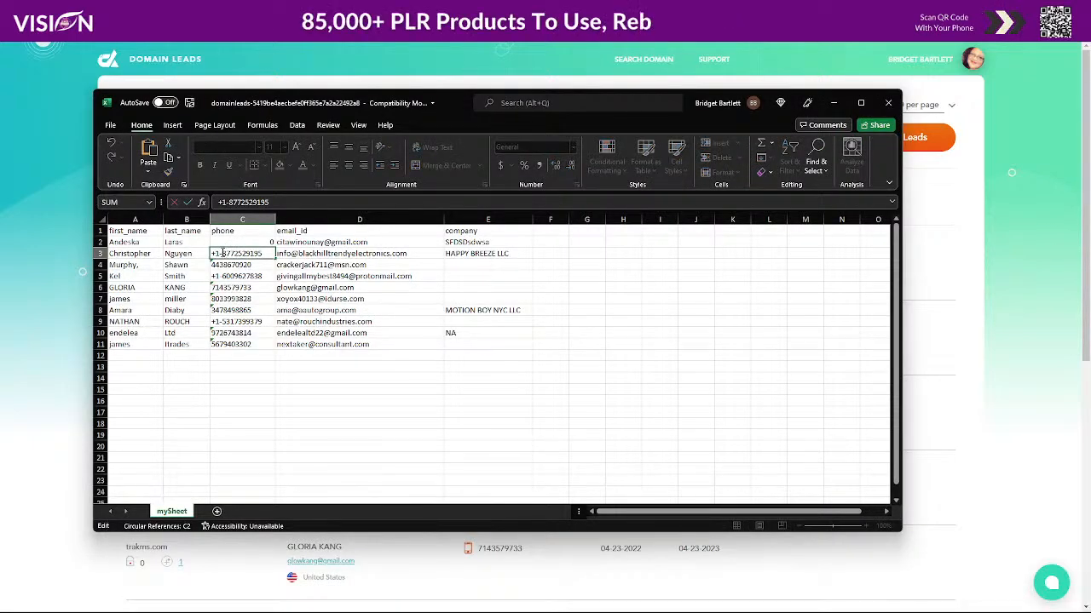
{"action": "key", "text": "BackSpace"}
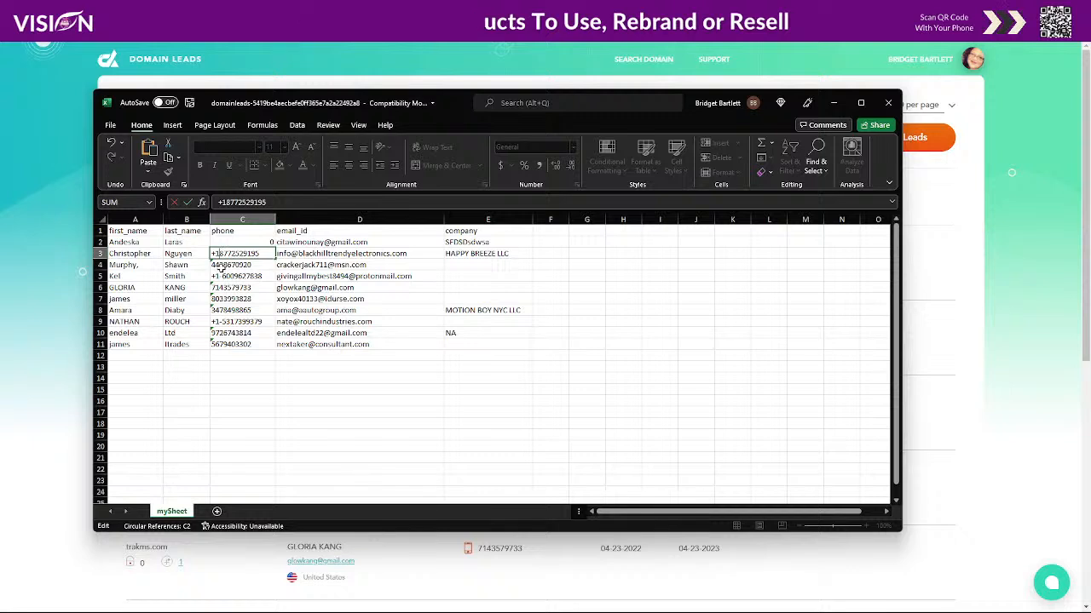
Prefix the phone number in C4 with 1, and strip the hyphen and plus sign from the number in C5
{"action": "double_click", "coordinate": [215, 265]}
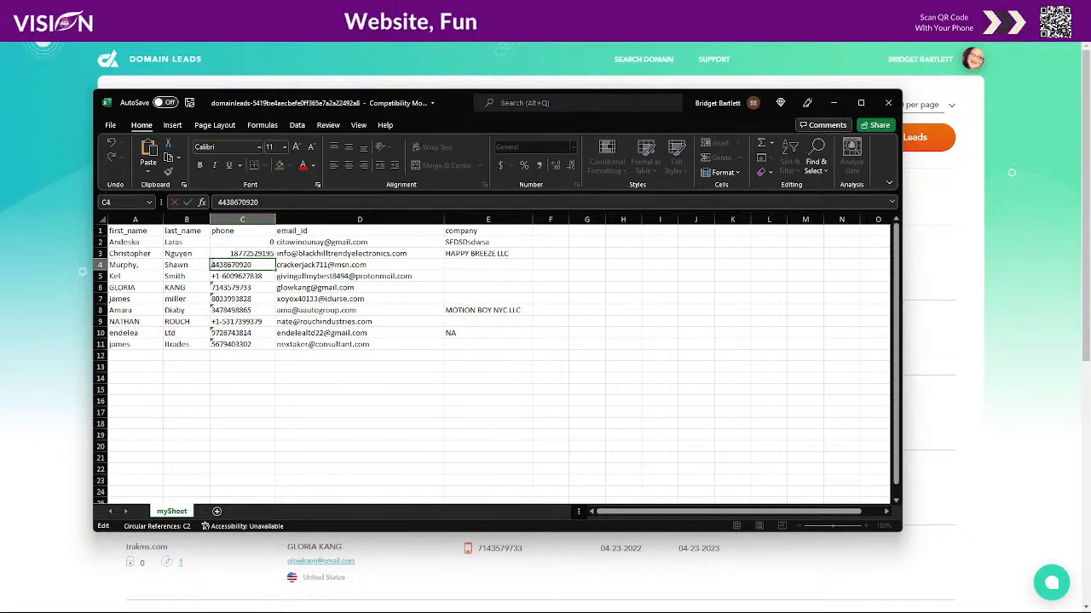
{"action": "type", "text": "1"}
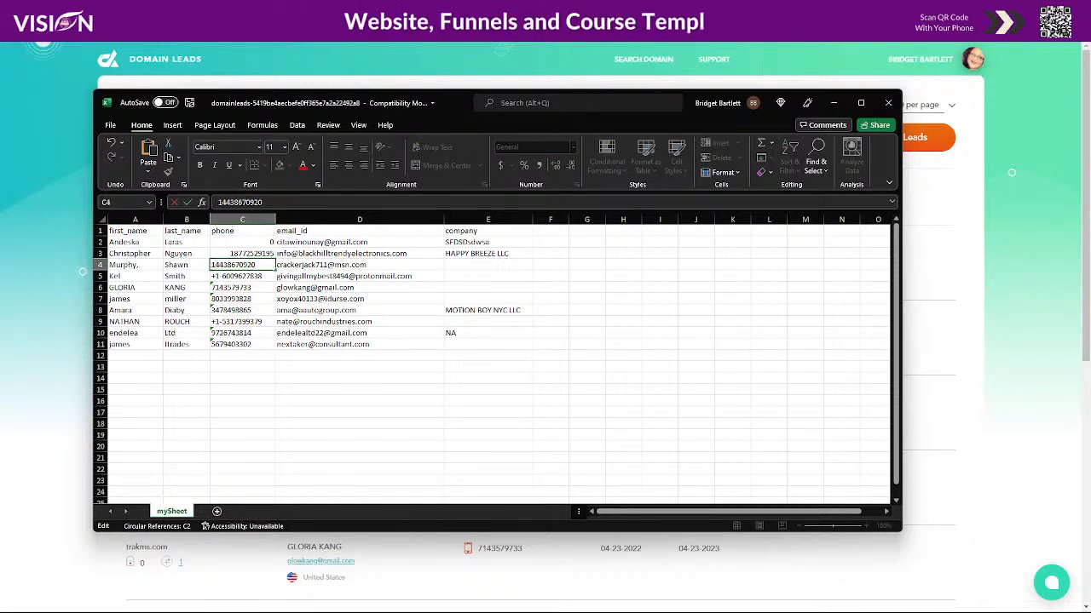
{"action": "left_click", "coordinate": [220, 275]}
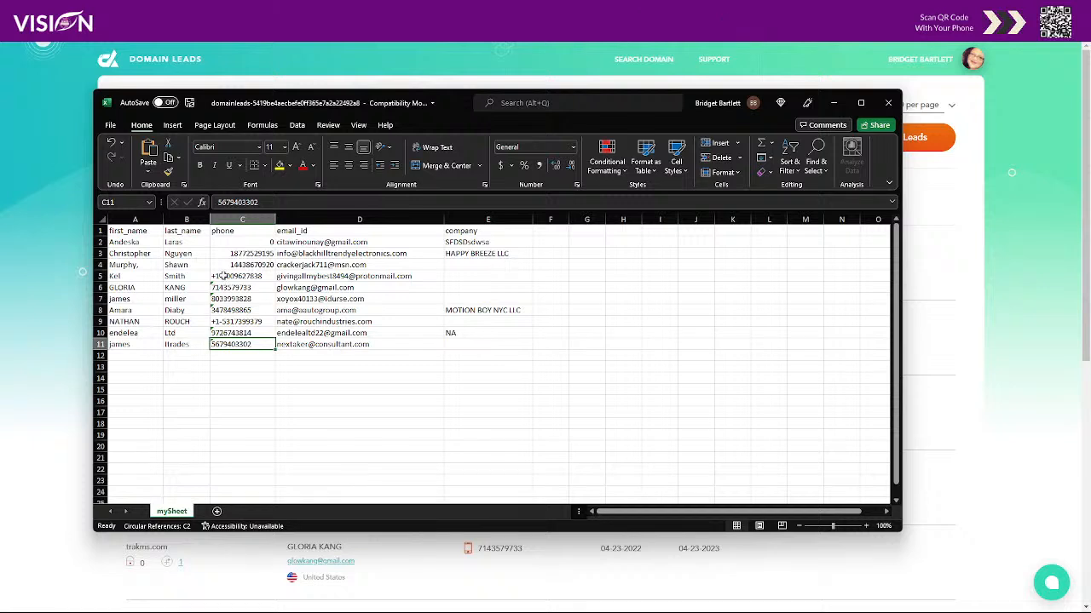
{"action": "double_click", "coordinate": [220, 275]}
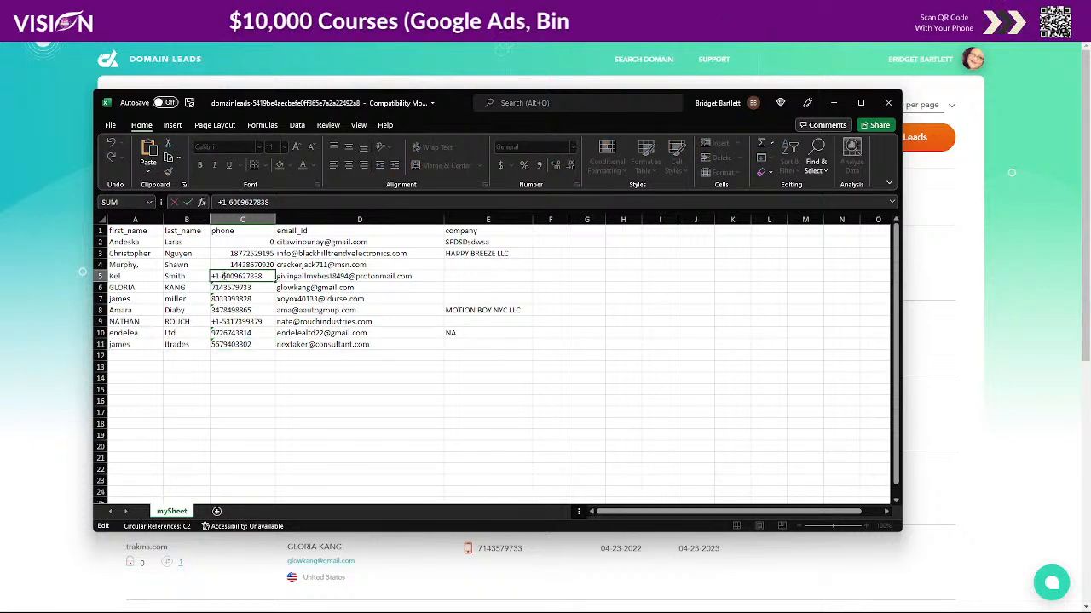
{"action": "key", "text": "BackSpace"}
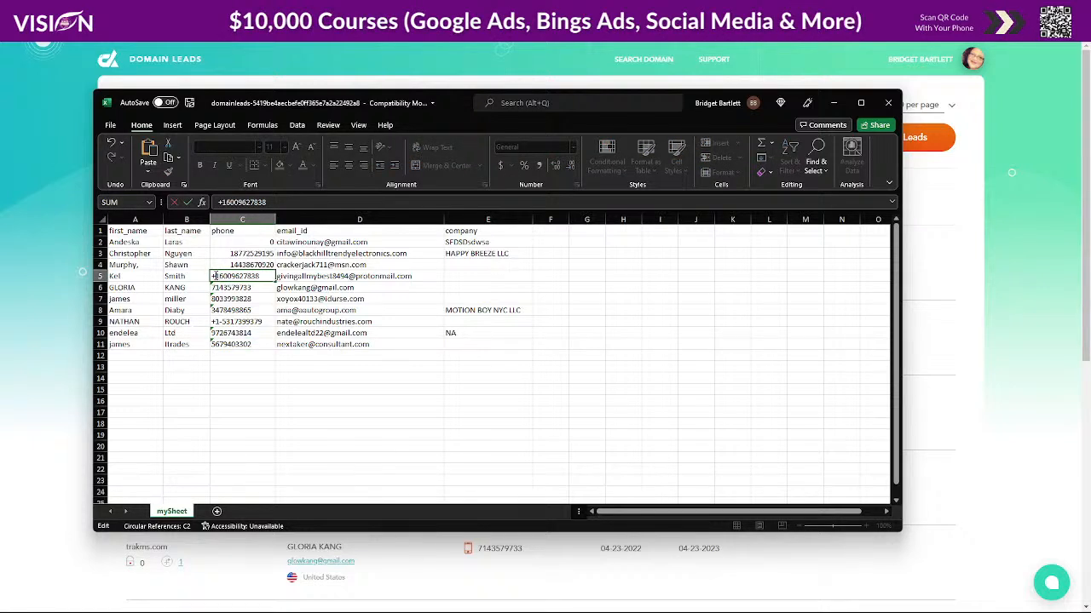
{"action": "key", "text": "BackSpace"}
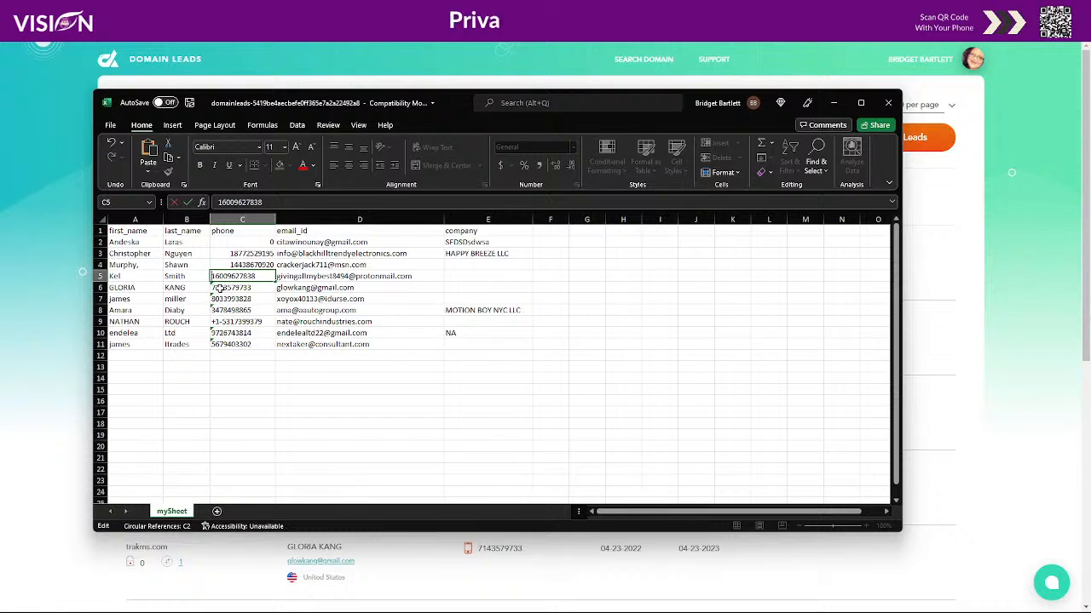
Add the country code 1 in front of the phone numbers in C6, C7 and C8
{"action": "left_click", "coordinate": [219, 288]}
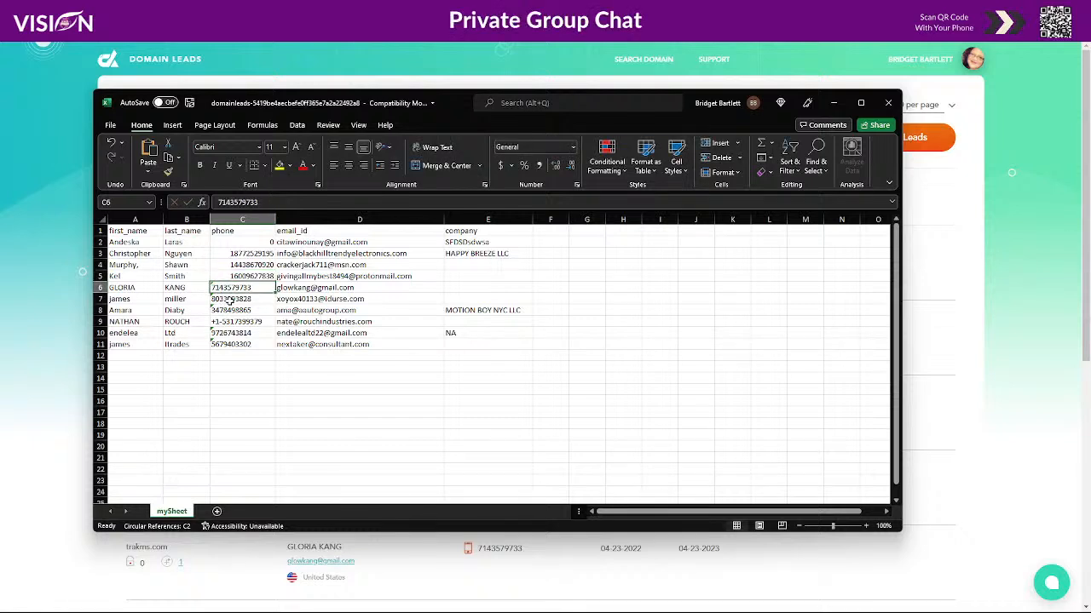
{"action": "double_click", "coordinate": [213, 288]}
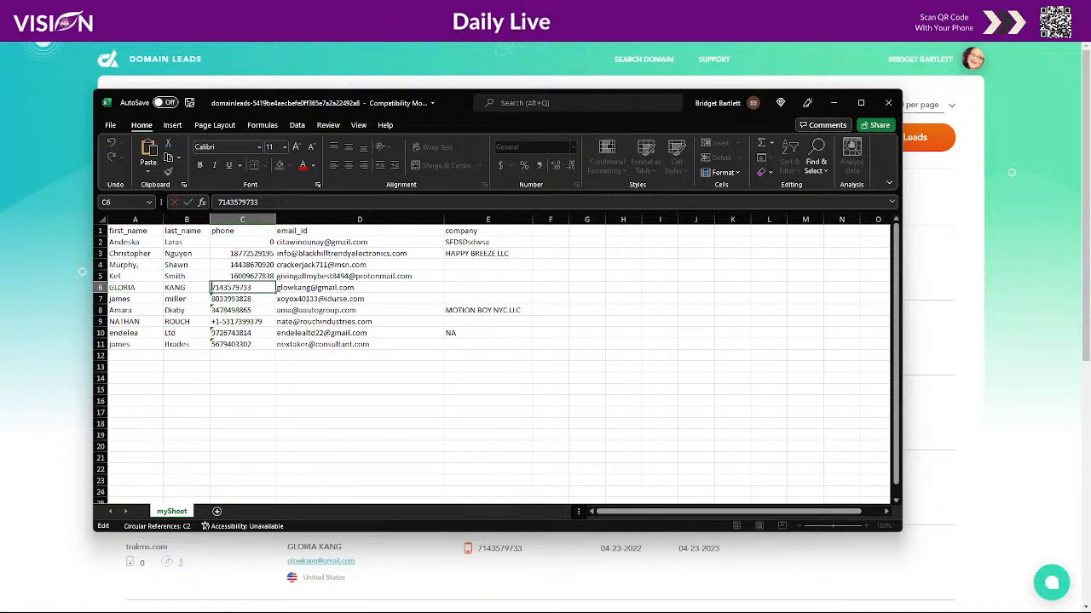
{"action": "type", "text": "1"}
{"action": "double_click", "coordinate": [229, 300]}
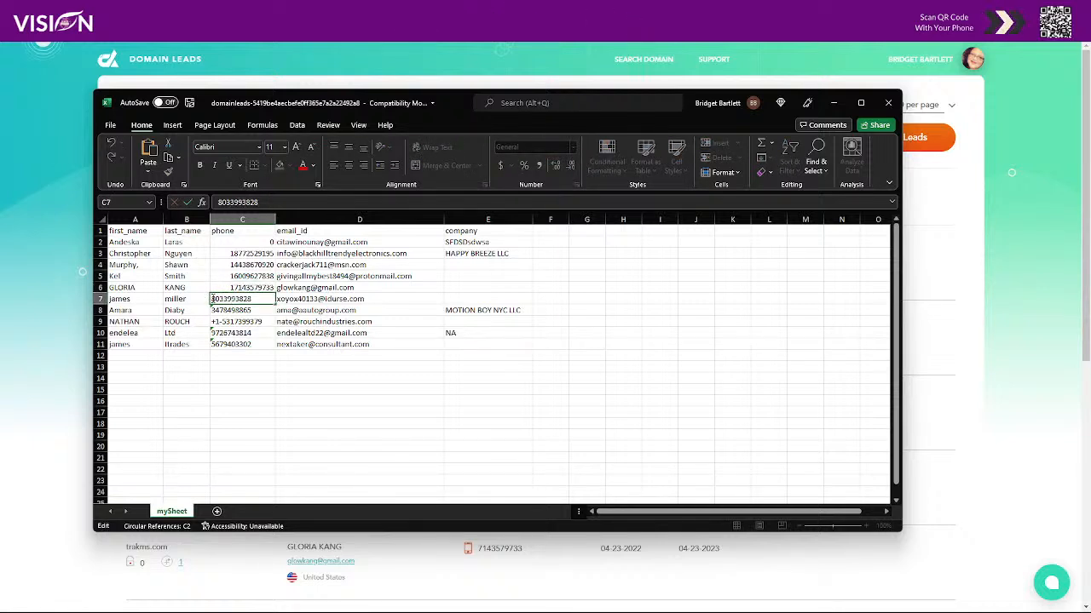
{"action": "type", "text": "1"}
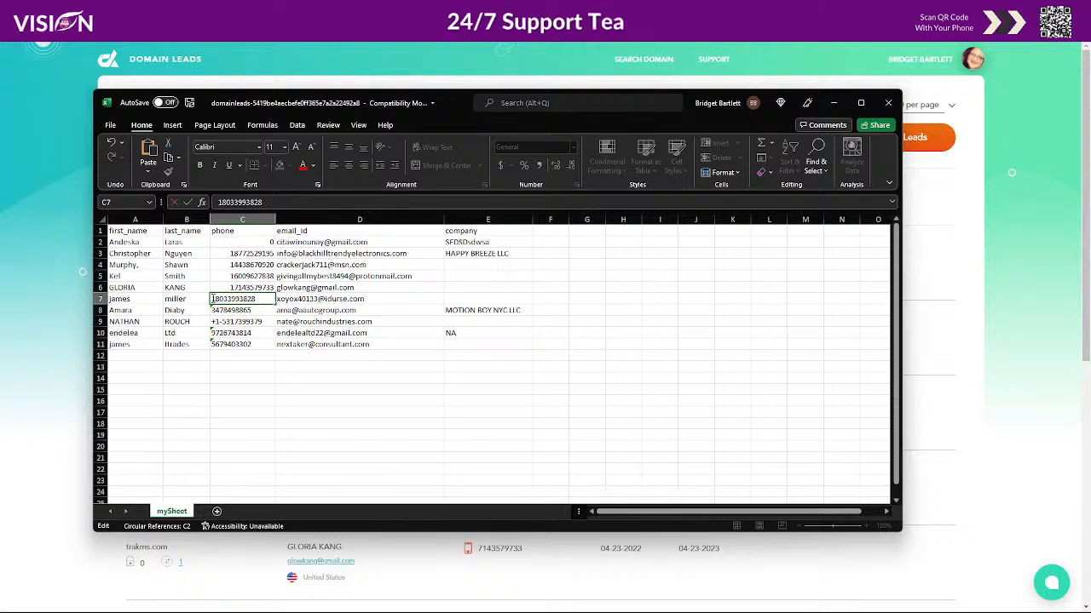
{"action": "double_click", "coordinate": [215, 310]}
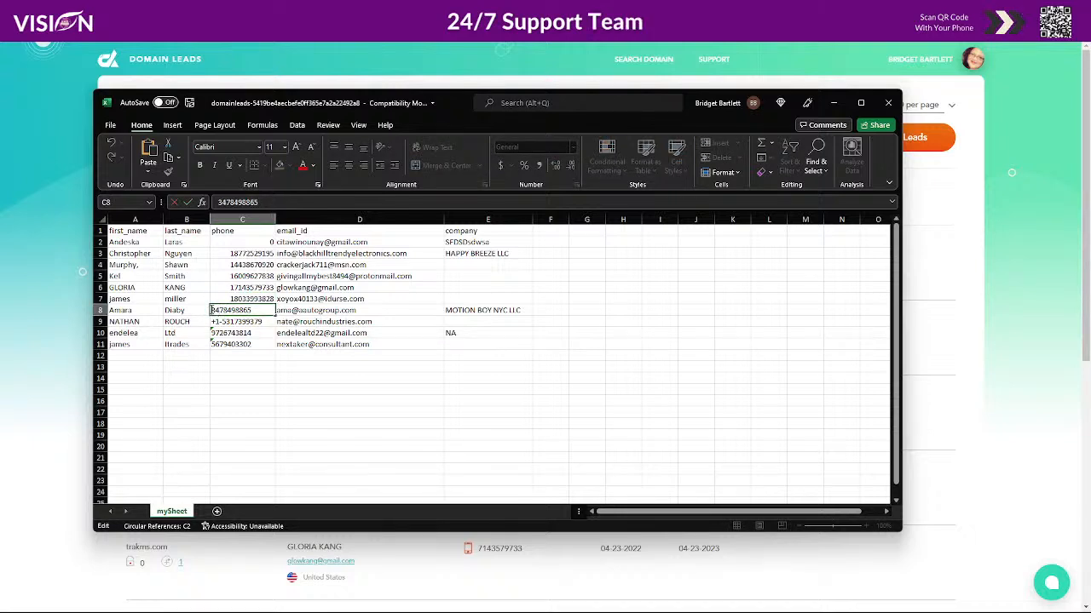
{"action": "type", "text": "1"}
Remove the hyphen from the phone number in C9 and add the country code 1 before those in C10 and C11
{"action": "left_click", "coordinate": [212, 322]}
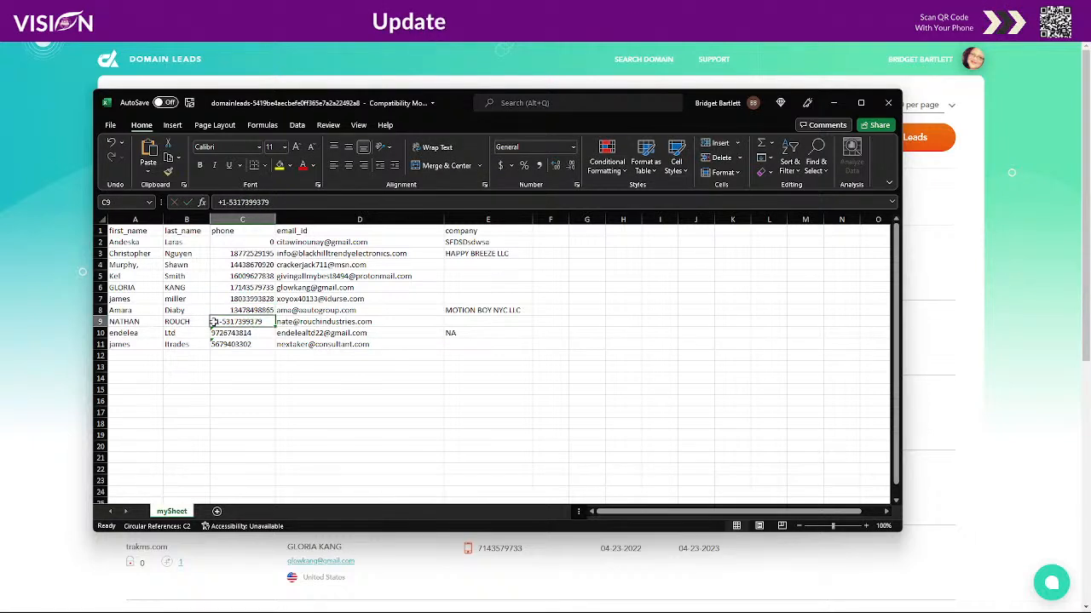
{"action": "double_click", "coordinate": [220, 322]}
{"action": "key", "text": "BackSpace"}
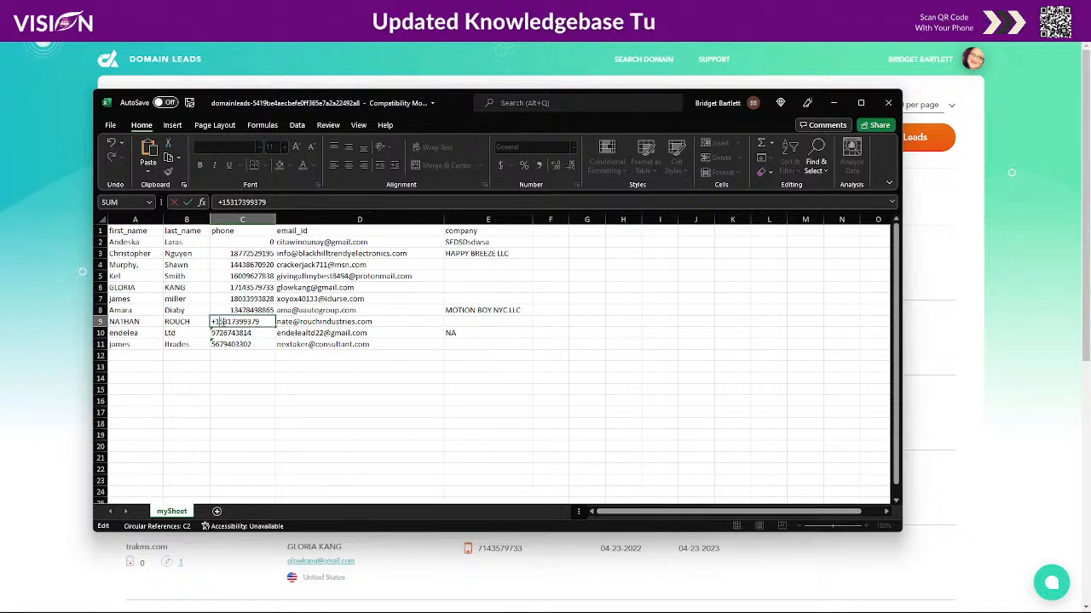
{"action": "left_click", "coordinate": [228, 333]}
{"action": "double_click", "coordinate": [228, 333]}
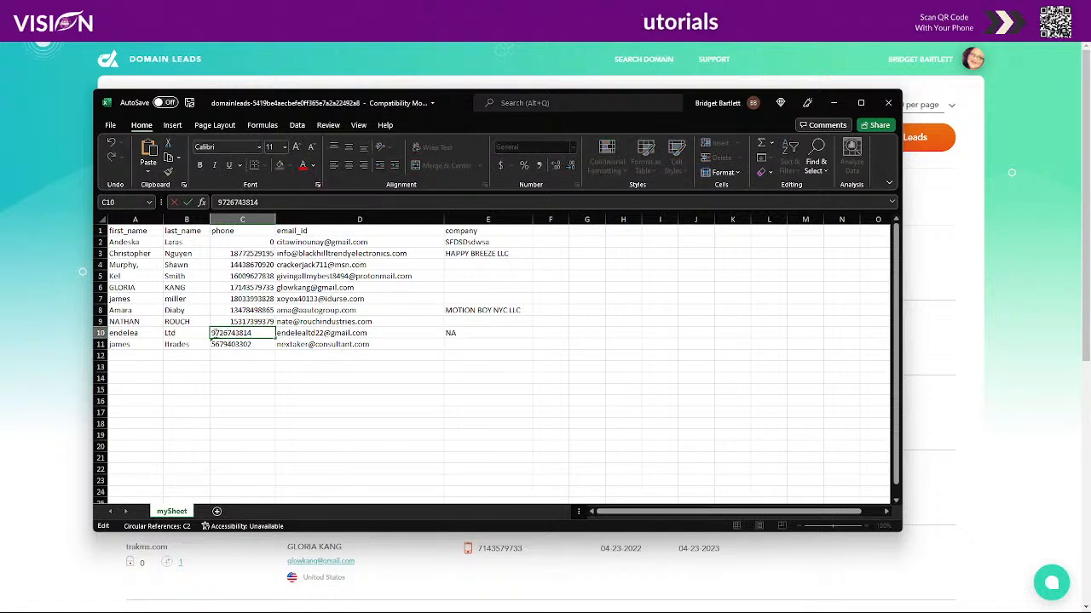
{"action": "type", "text": "1"}
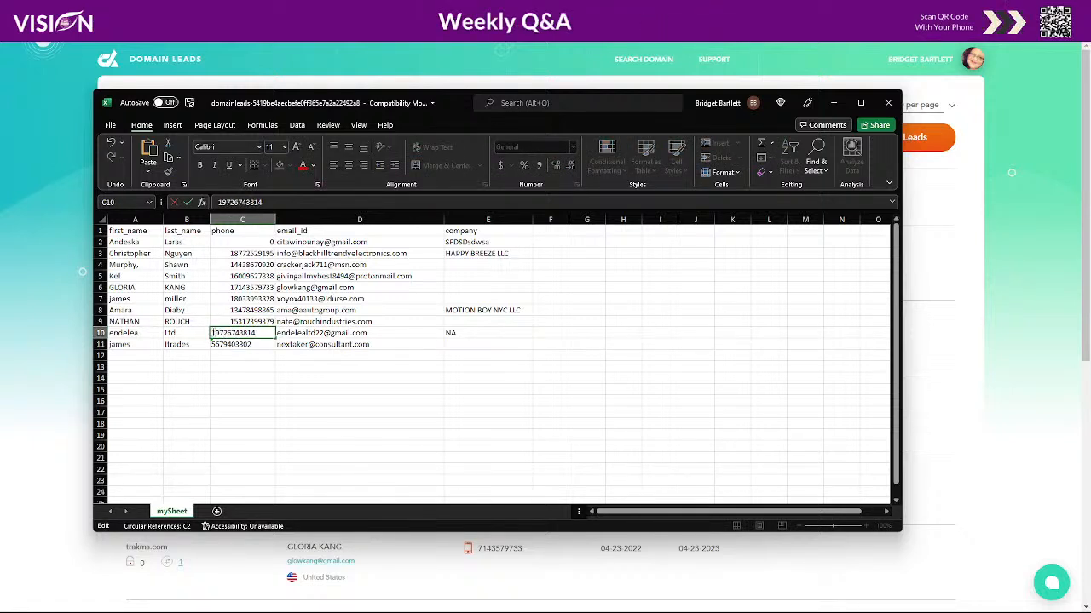
{"action": "left_click", "coordinate": [215, 345]}
{"action": "double_click", "coordinate": [216, 346]}
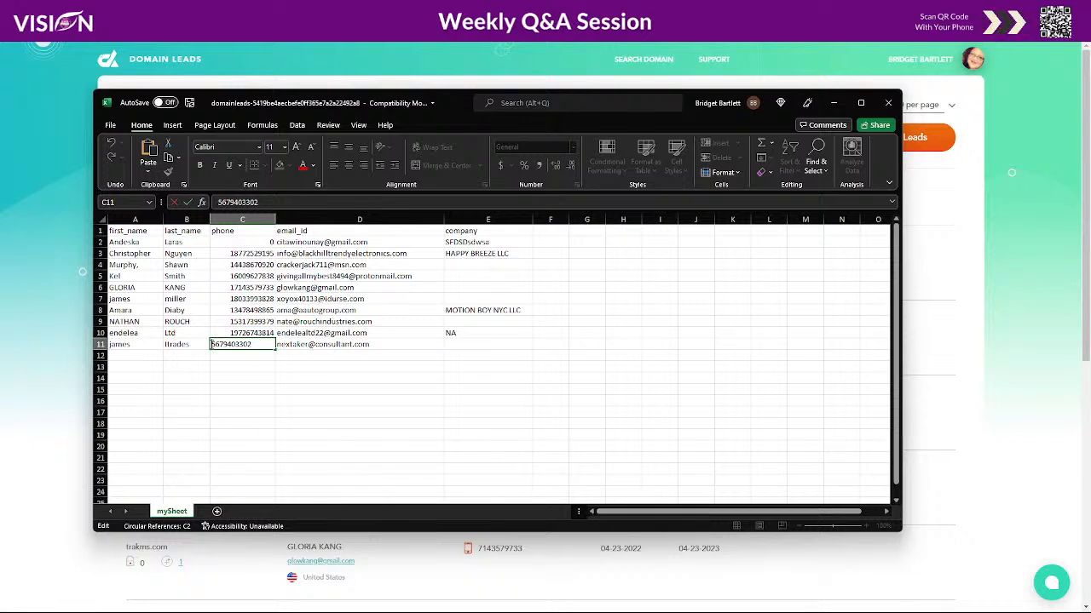
{"action": "left_click", "coordinate": [230, 400]}
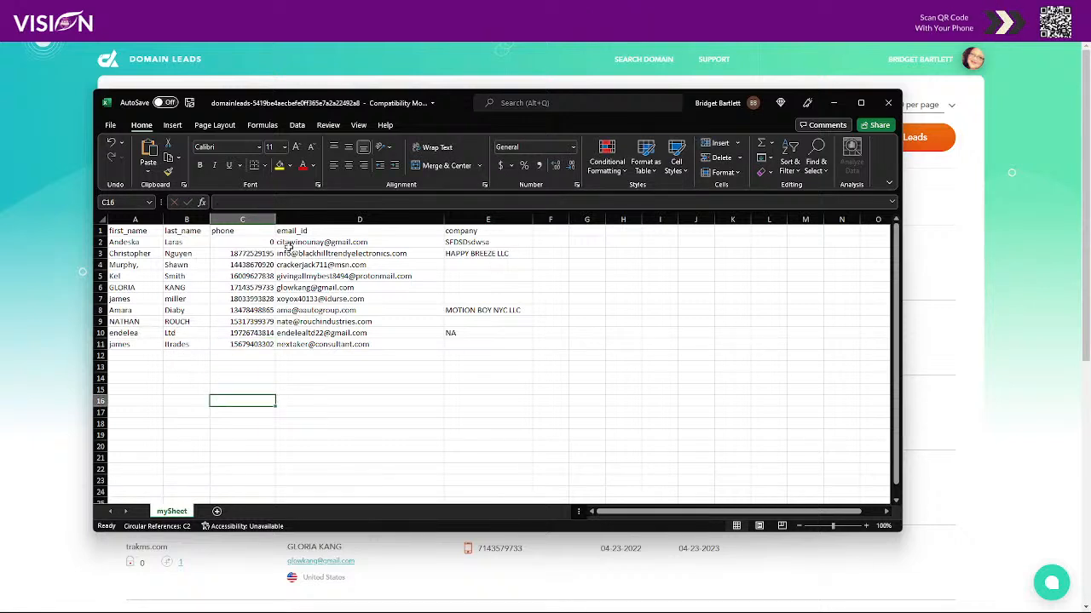
Delete row 2, the first lead with the invalid phone entry, from the sheet
{"action": "left_click", "coordinate": [103, 242]}
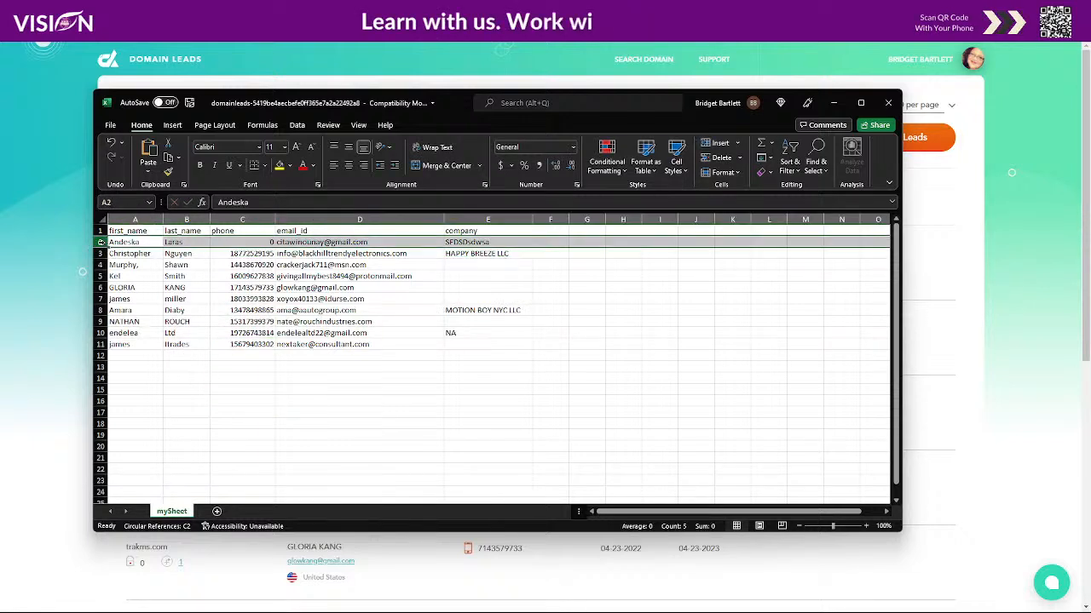
{"action": "right_click", "coordinate": [103, 242]}
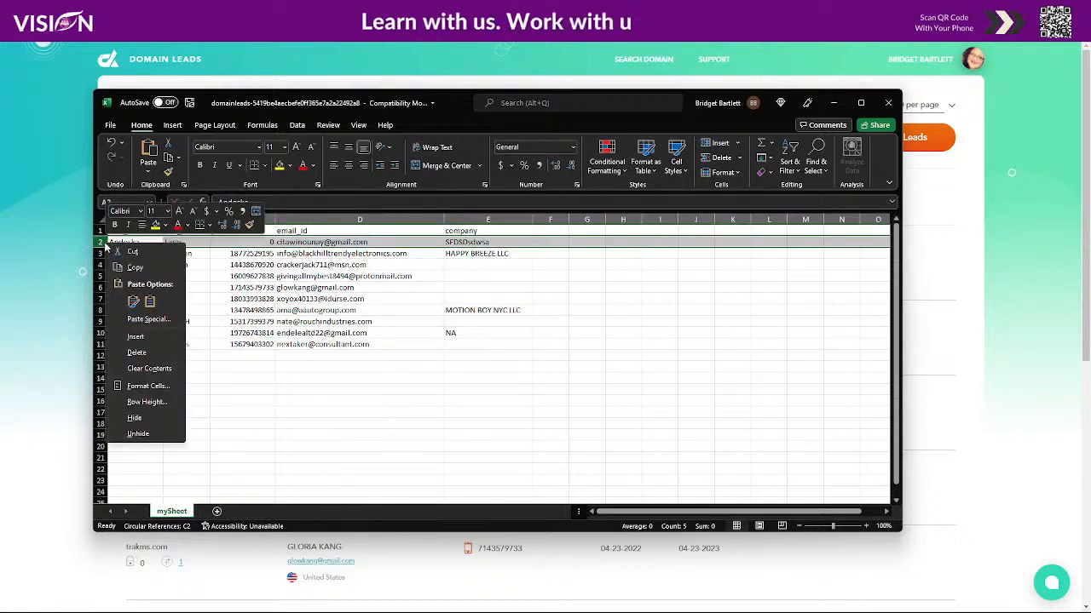
{"action": "left_click", "coordinate": [136, 353]}
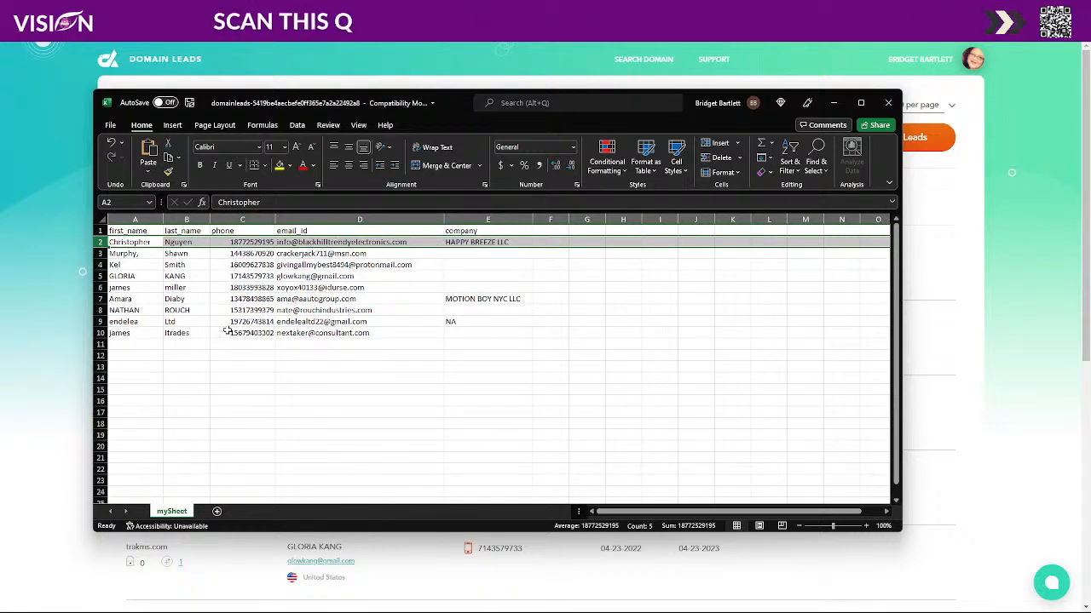
{"action": "left_click", "coordinate": [226, 375]}
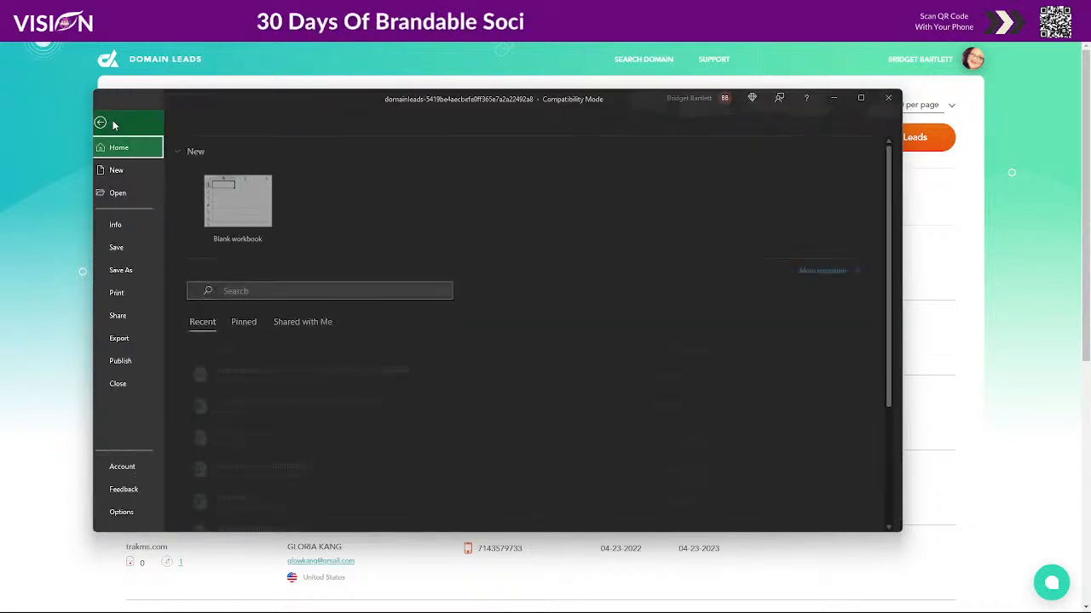
Save the workbook, and save it again as a CSV UTF-8 (Comma delimited) file in the Documents folder on This PC
{"action": "left_click", "coordinate": [110, 124]}
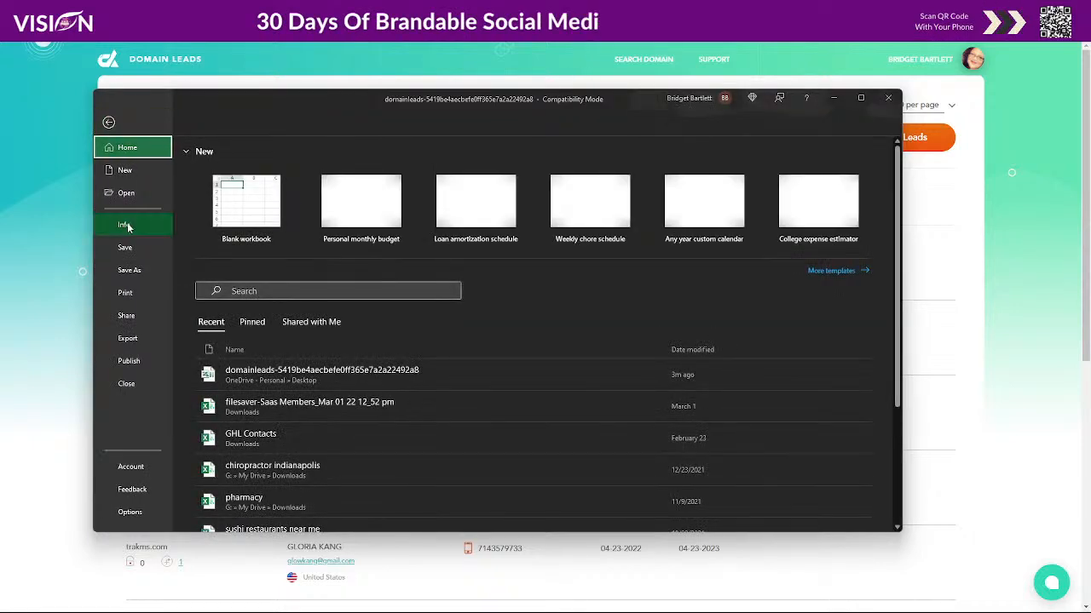
{"action": "left_click", "coordinate": [127, 248]}
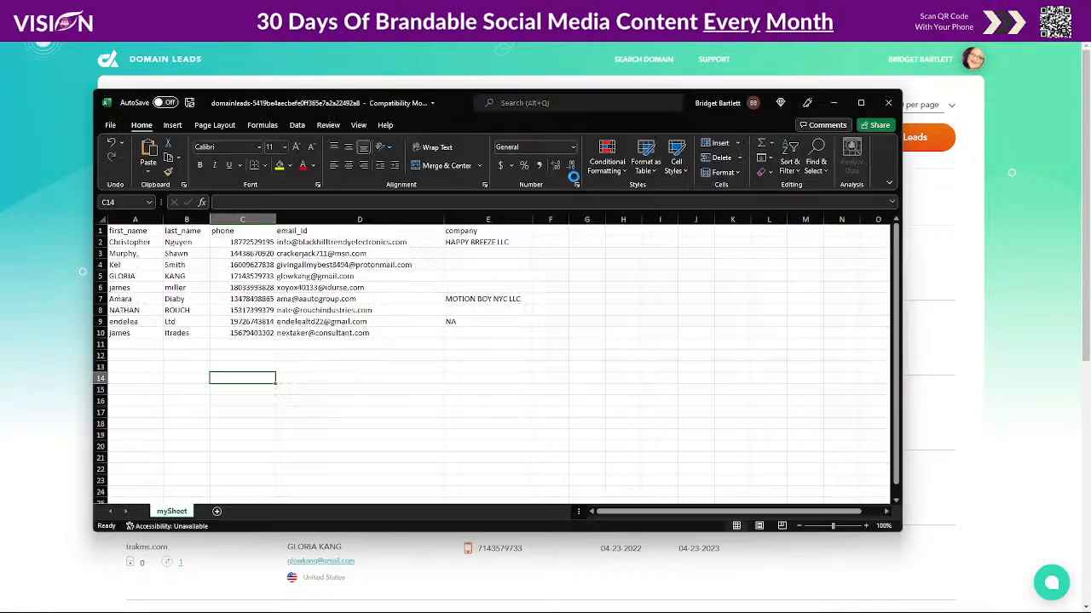
{"action": "left_click", "coordinate": [110, 124]}
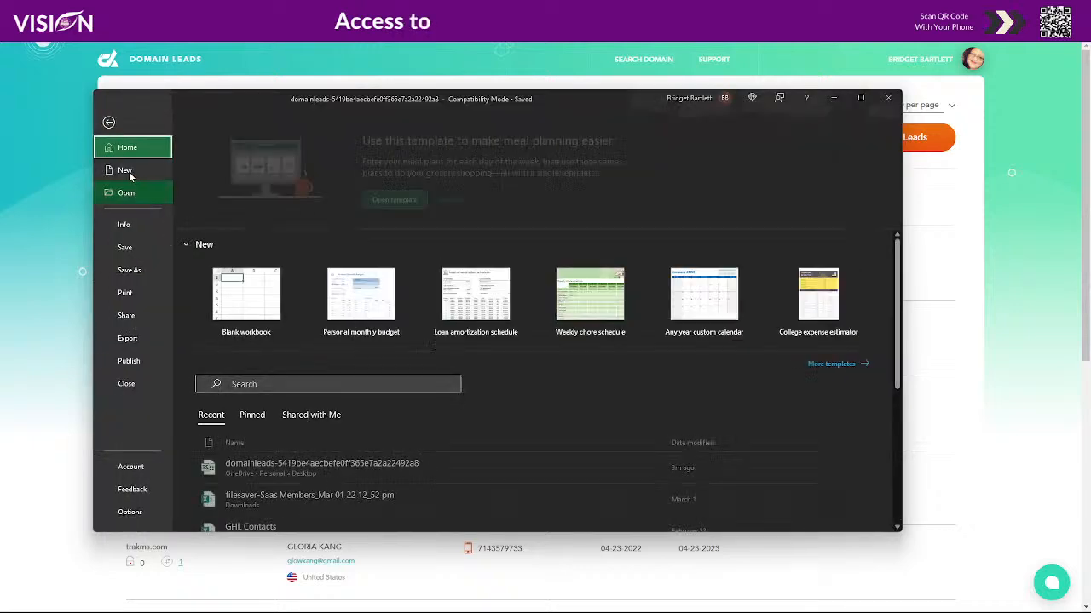
{"action": "left_click", "coordinate": [129, 270]}
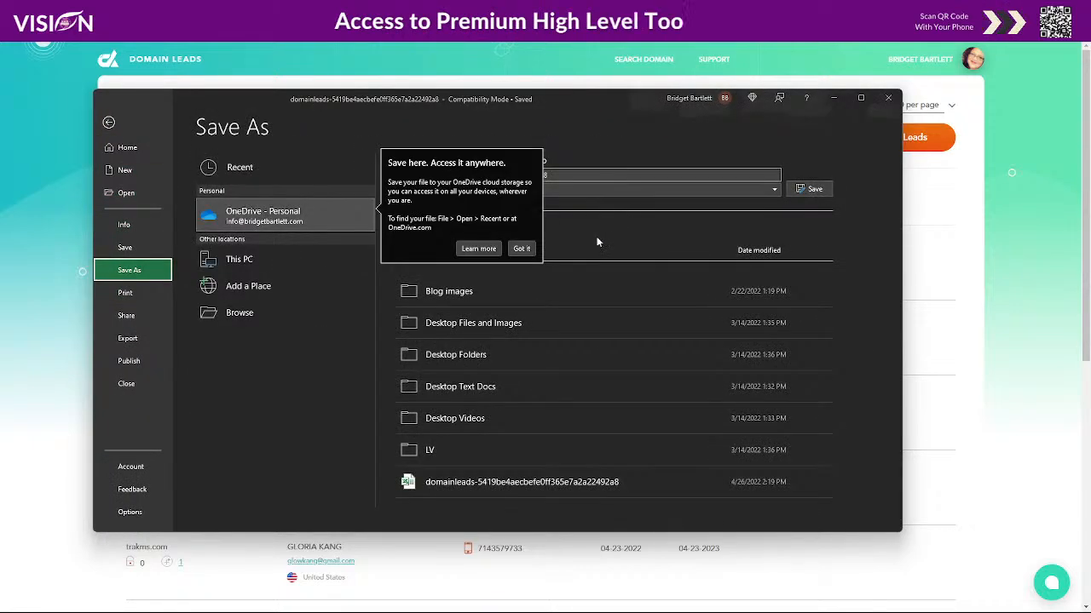
{"action": "left_click", "coordinate": [522, 248]}
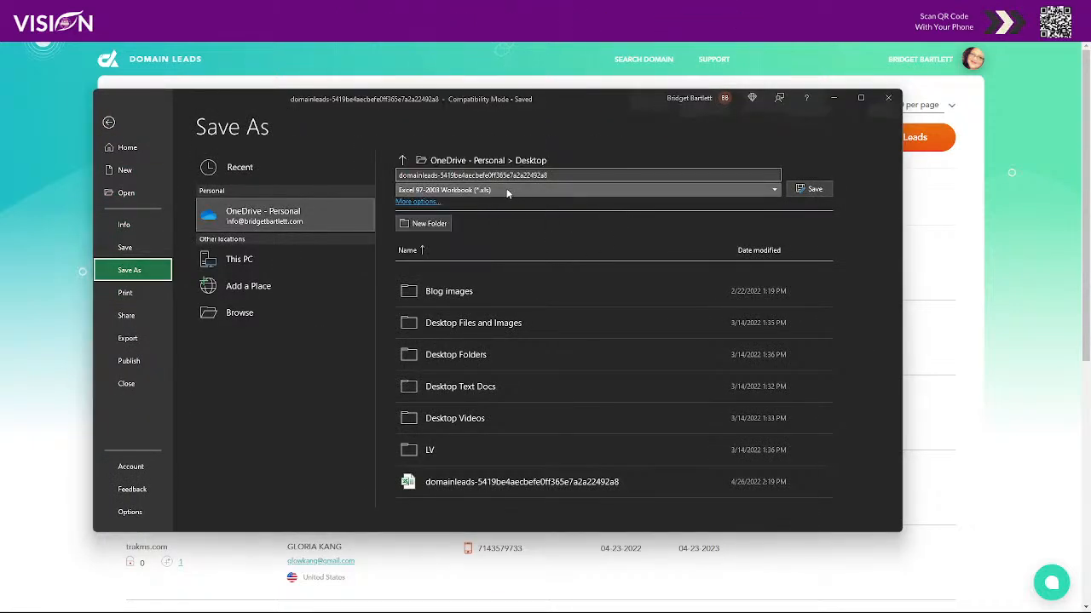
{"action": "left_click", "coordinate": [250, 259]}
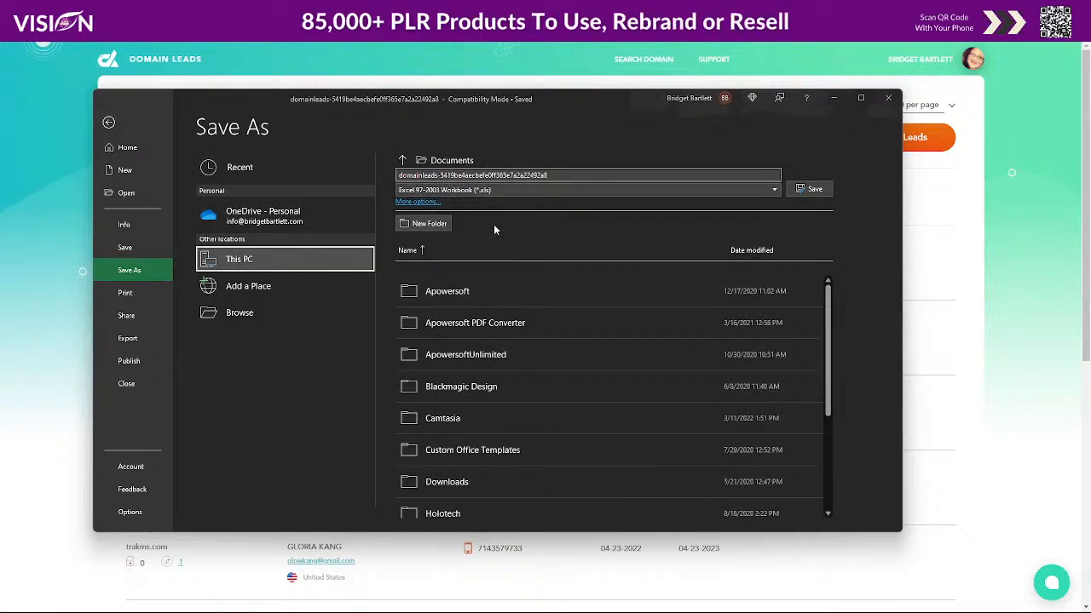
{"action": "left_click", "coordinate": [480, 190]}
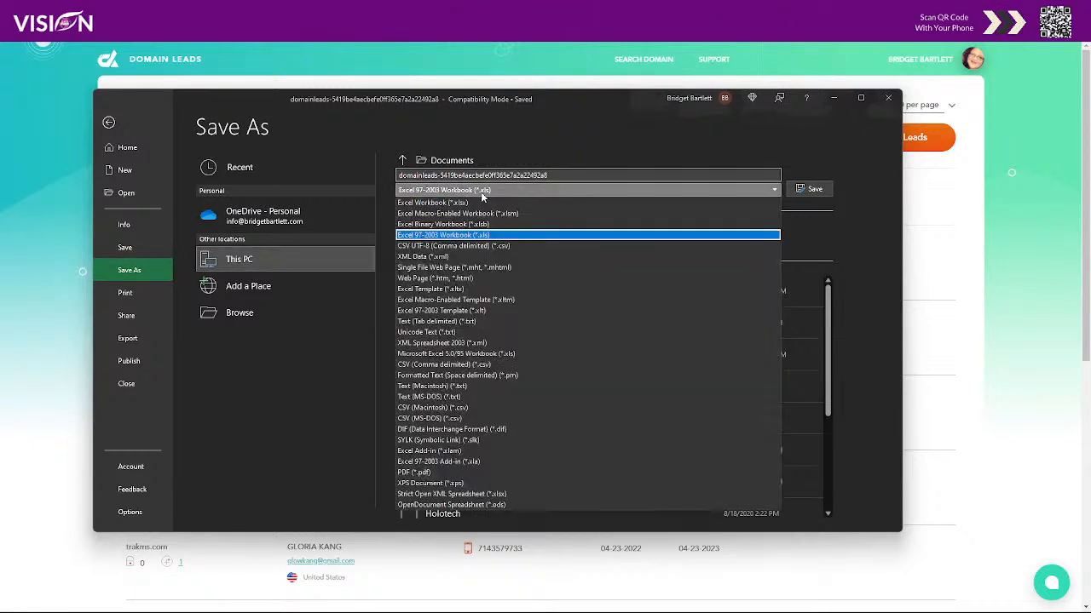
{"action": "left_click", "coordinate": [465, 245]}
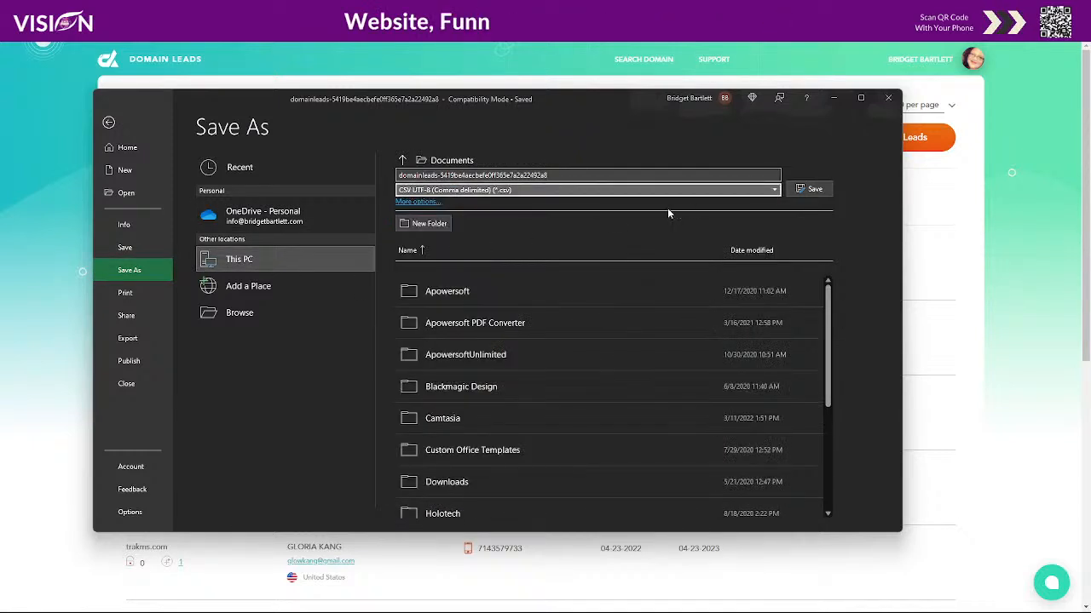
{"action": "left_click", "coordinate": [815, 189]}
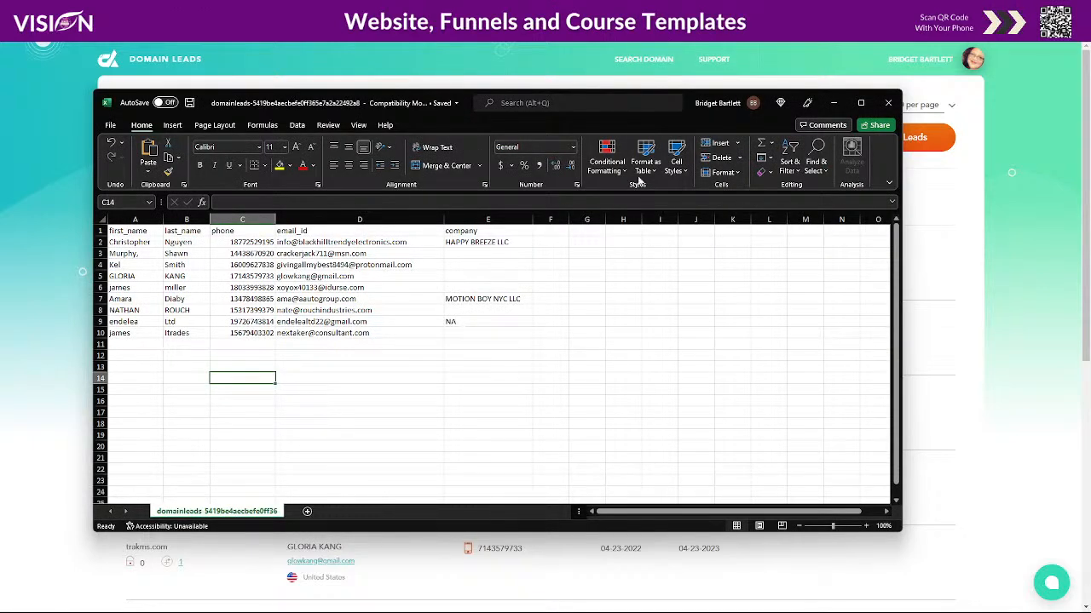
Minimize the workbook and return to the Vision agency platform's Resources page
{"action": "left_click", "coordinate": [835, 103]}
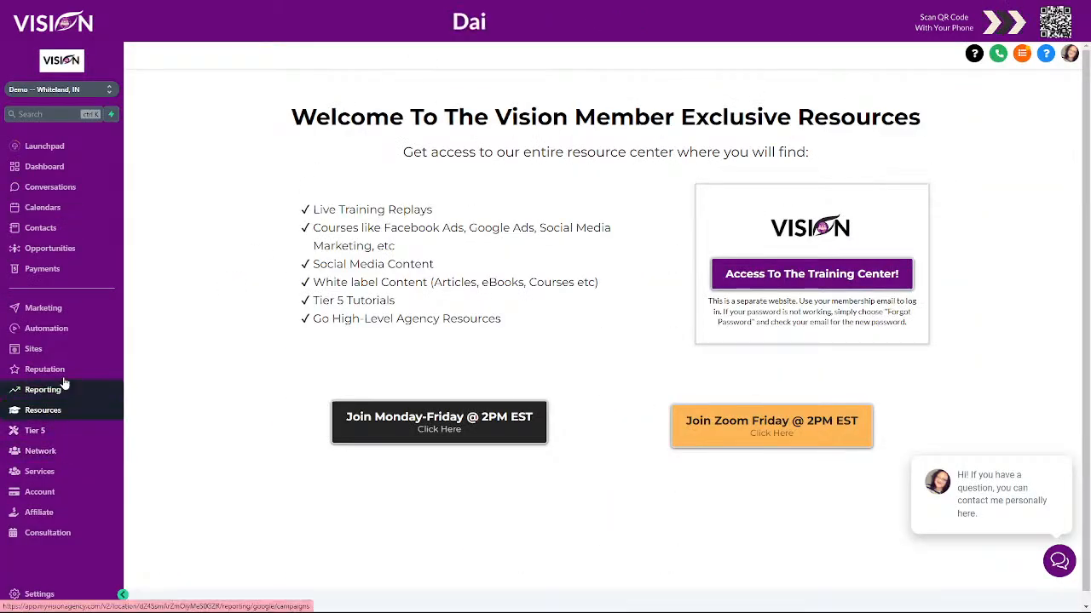
Open the Power Dialer automation workflow and review the settings of its Contact Tag trigger and Manual Call action
{"action": "left_click", "coordinate": [45, 330]}
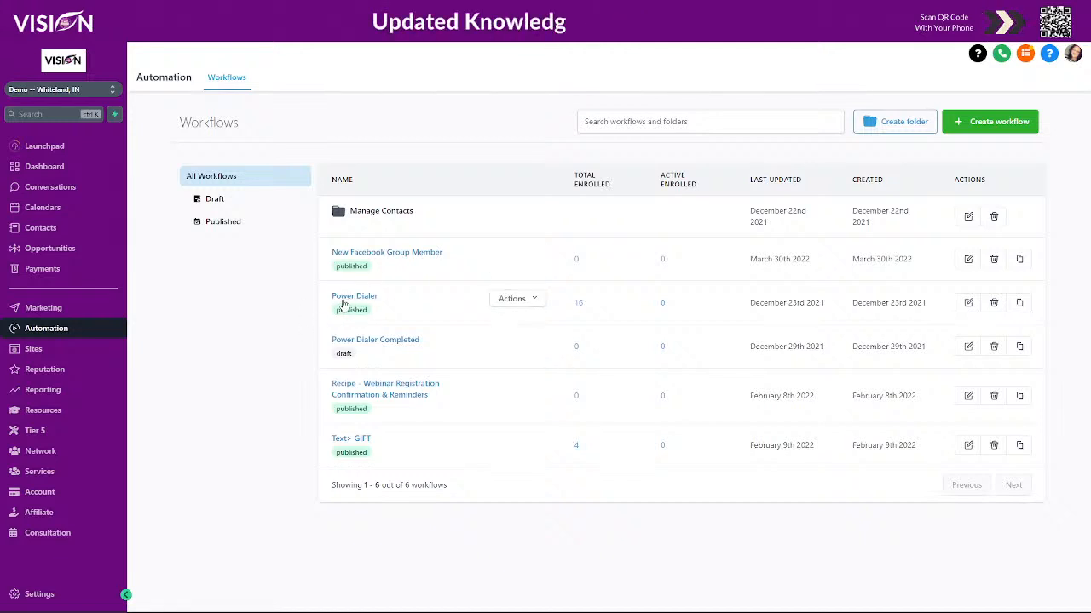
{"action": "left_click", "coordinate": [348, 300]}
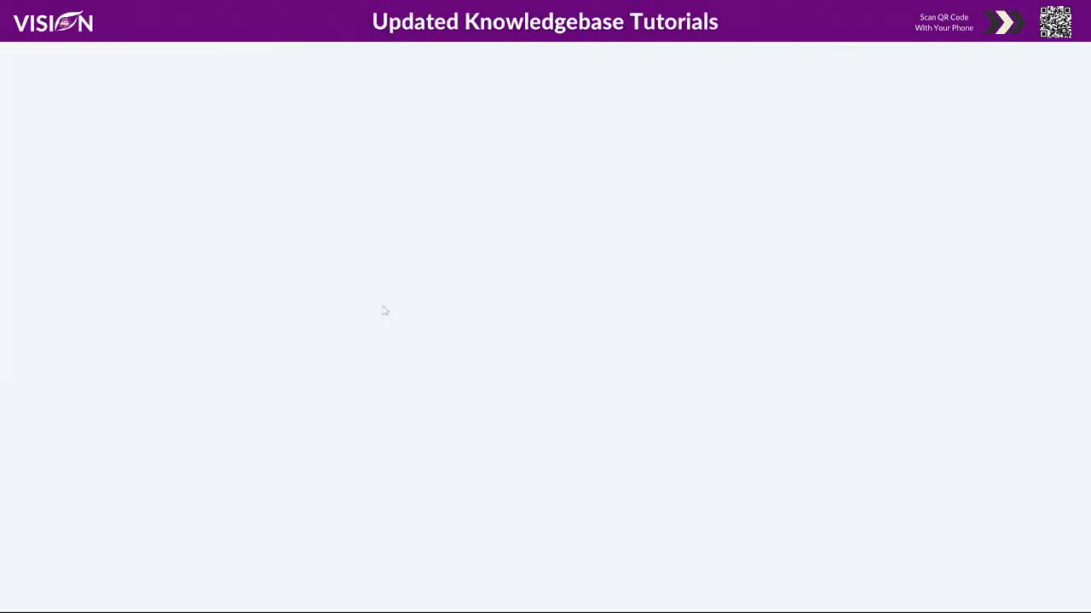
{"action": "left_click", "coordinate": [554, 142]}
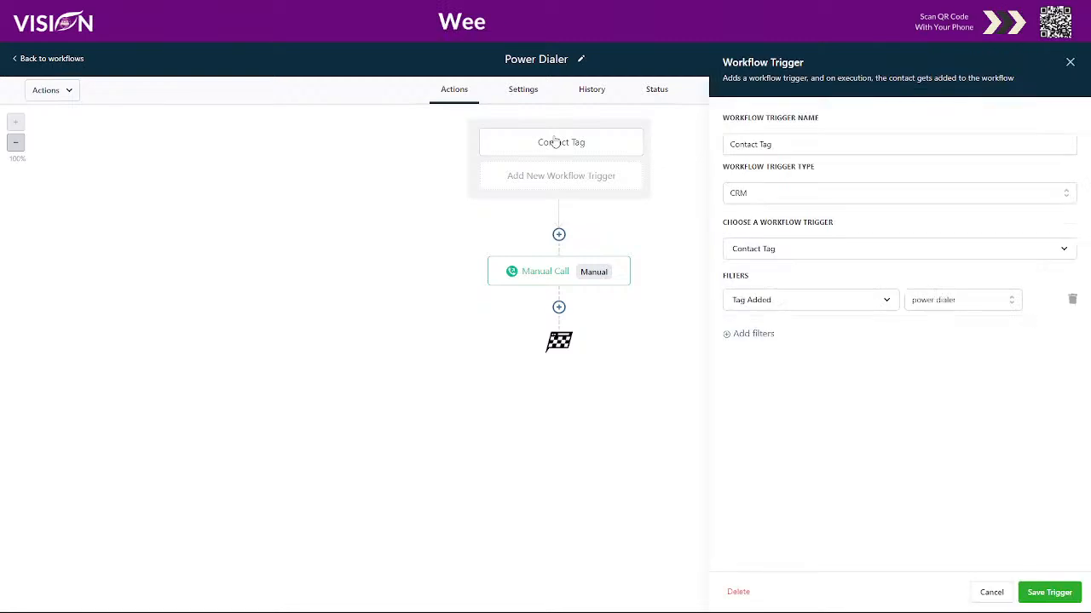
{"action": "left_click", "coordinate": [594, 275]}
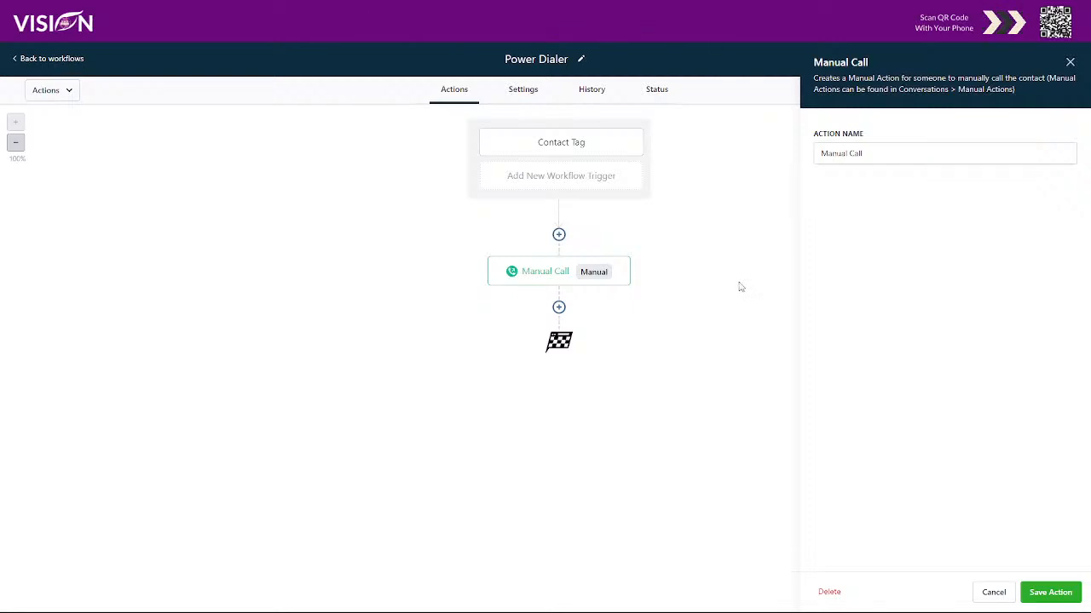
{"action": "left_click", "coordinate": [566, 140]}
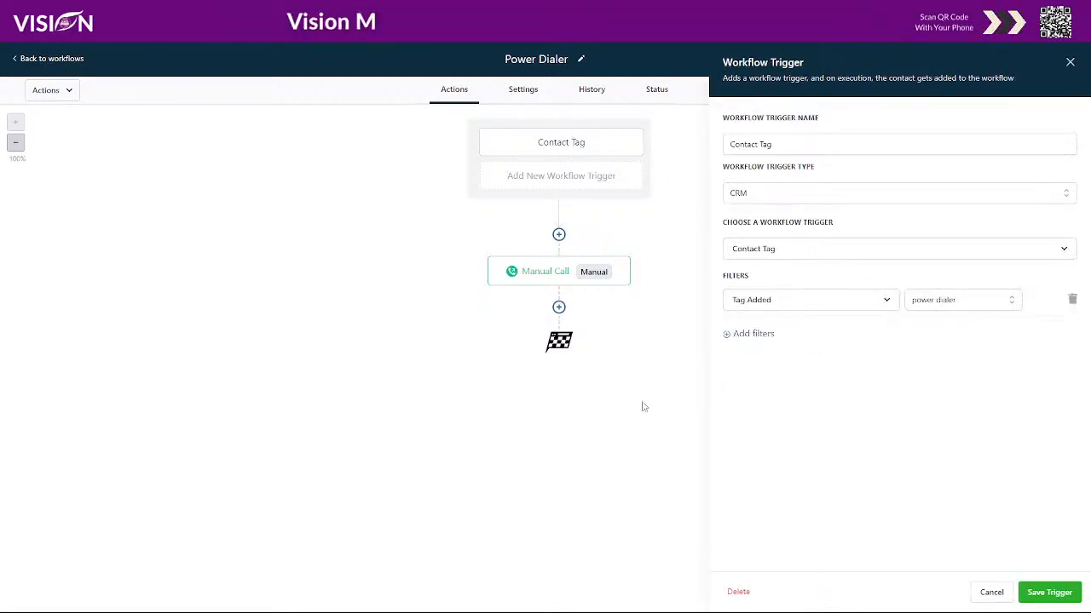
{"action": "left_click", "coordinate": [1069, 61]}
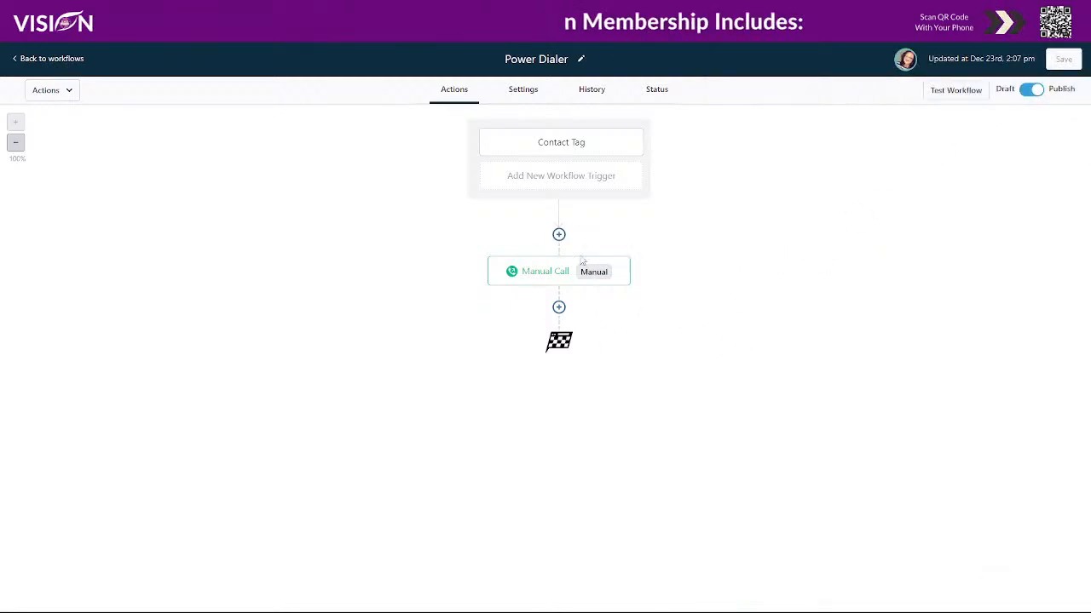
Browse the actions that can follow Manual Call in the Power Dialer workflow, and return to the workflows list without adding any
{"action": "left_click", "coordinate": [560, 307]}
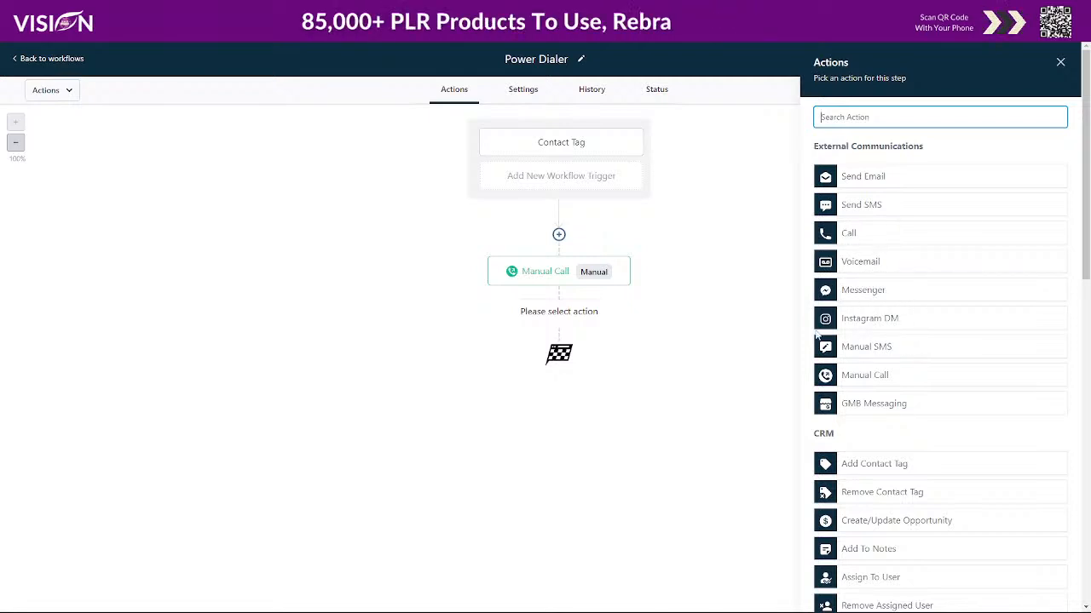
{"action": "scroll", "coordinate": [920, 502], "scroll_direction": "down", "scroll_amount": 7}
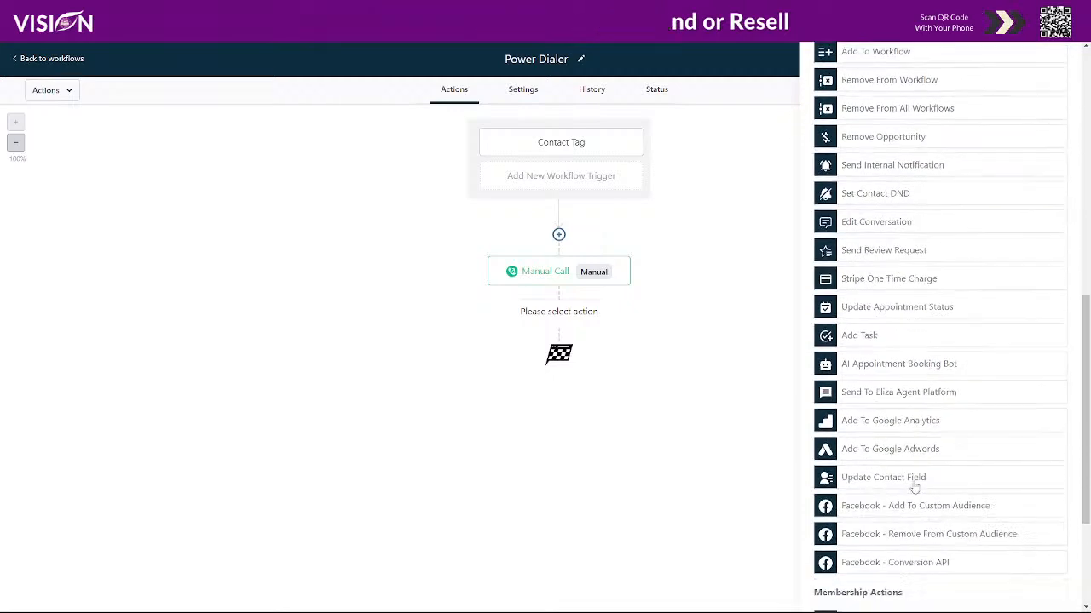
{"action": "scroll", "coordinate": [915, 475], "scroll_direction": "down", "scroll_amount": 3}
{"action": "scroll", "coordinate": [913, 461], "scroll_direction": "up", "scroll_amount": 10}
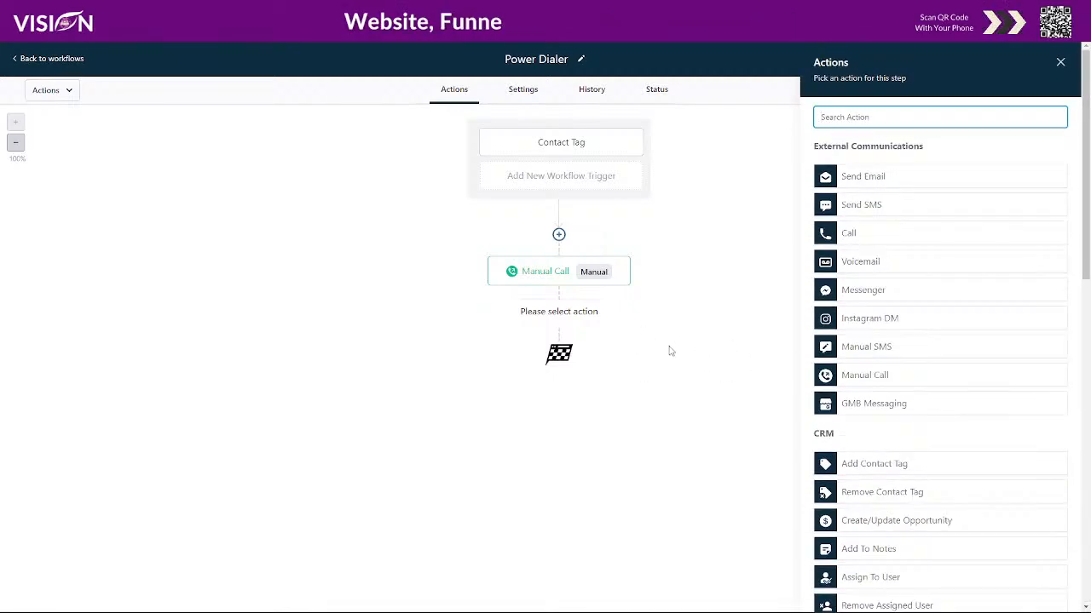
{"action": "left_click", "coordinate": [558, 279]}
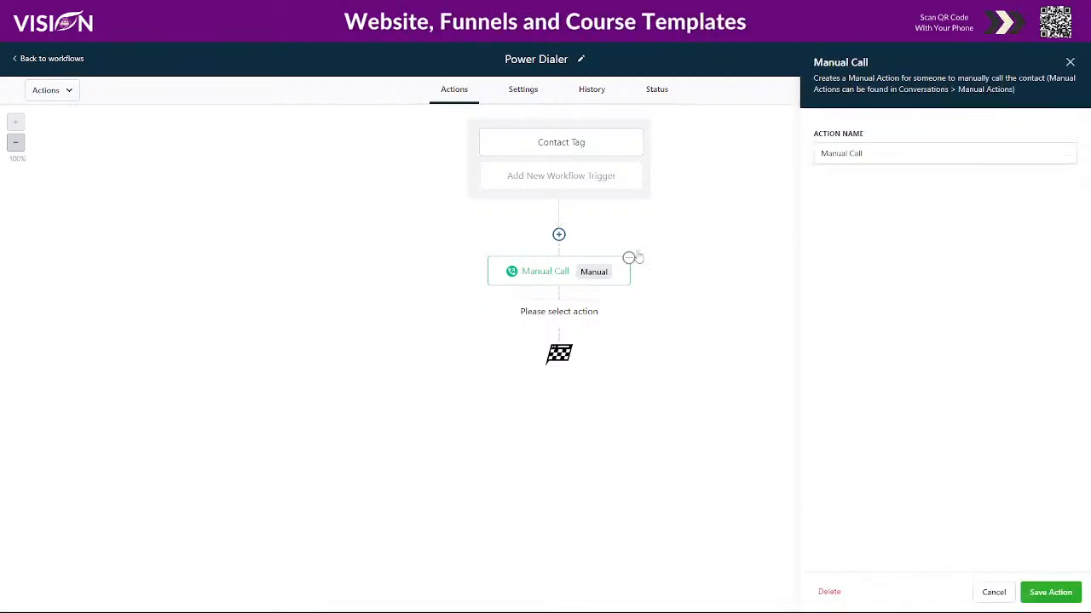
{"action": "left_click", "coordinate": [57, 60]}
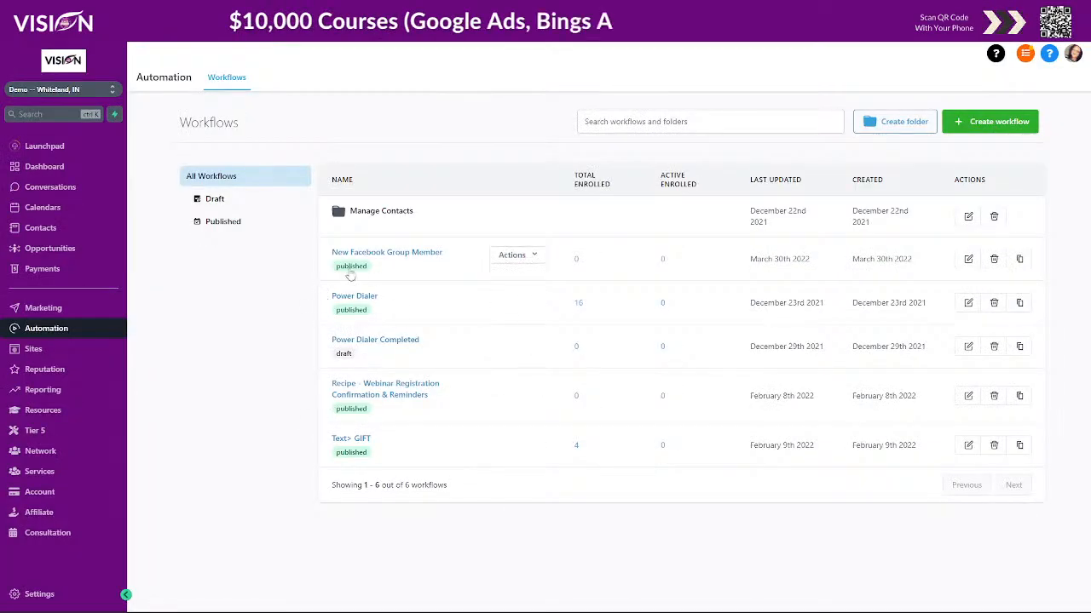
Go to the Contacts list and start a contact import
{"action": "left_click", "coordinate": [111, 238]}
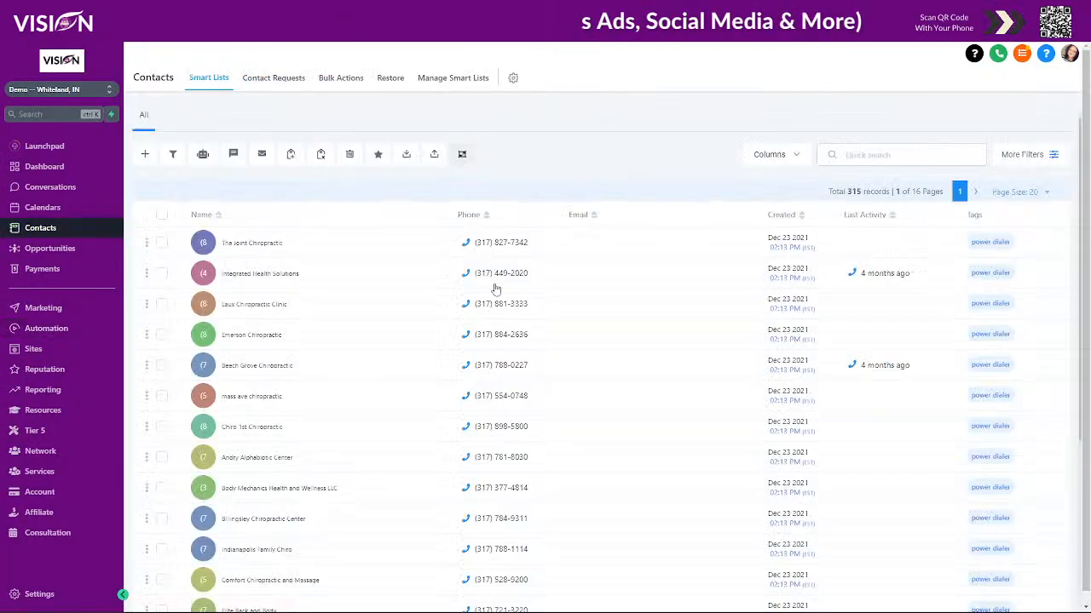
{"action": "left_click", "coordinate": [434, 158]}
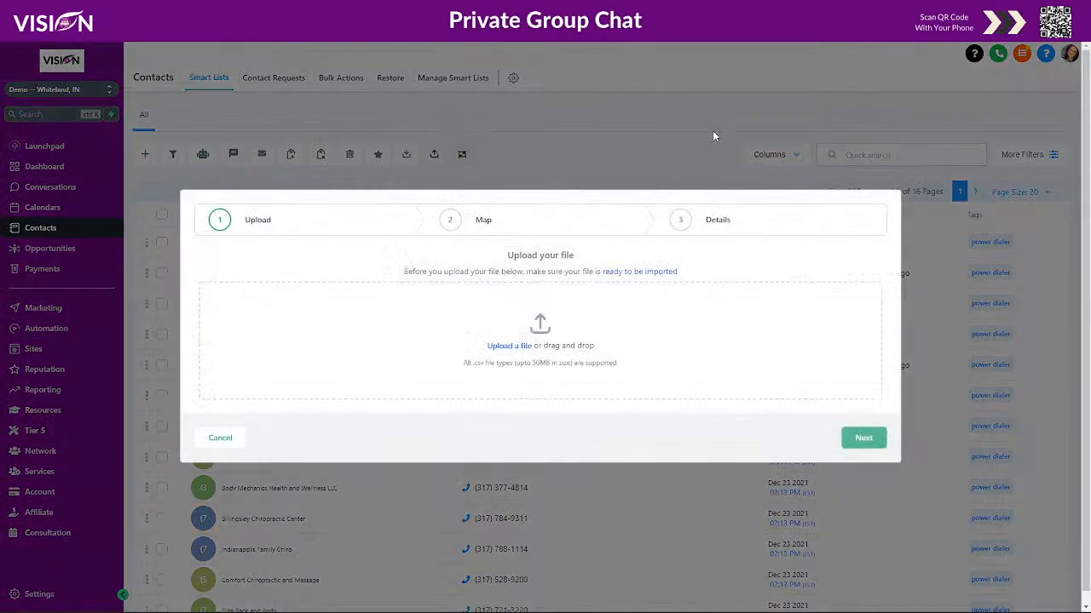
{"action": "left_click", "coordinate": [509, 346]}
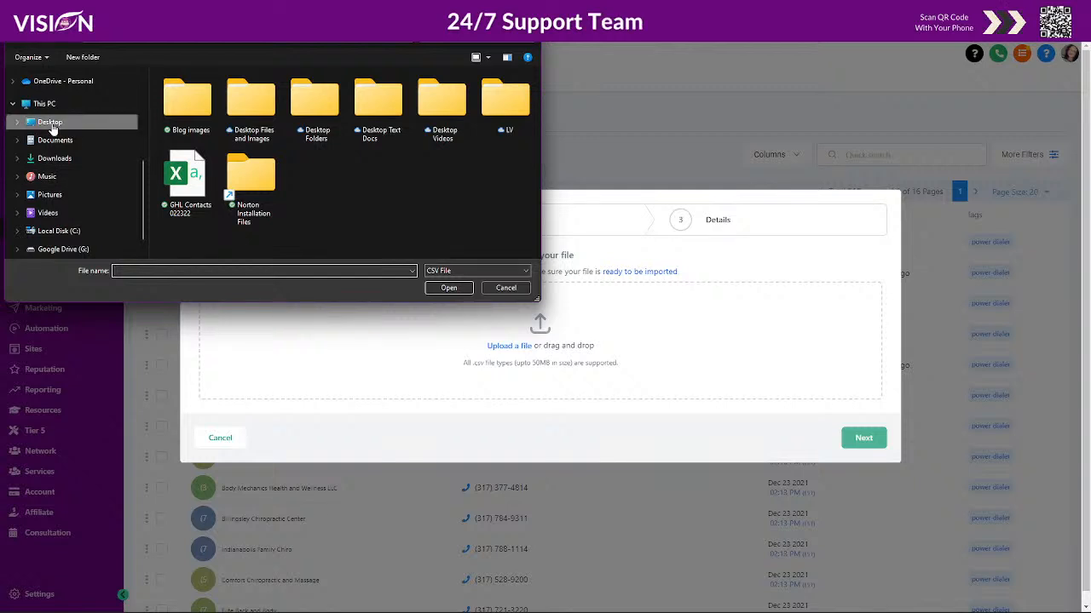
{"action": "left_click", "coordinate": [63, 82]}
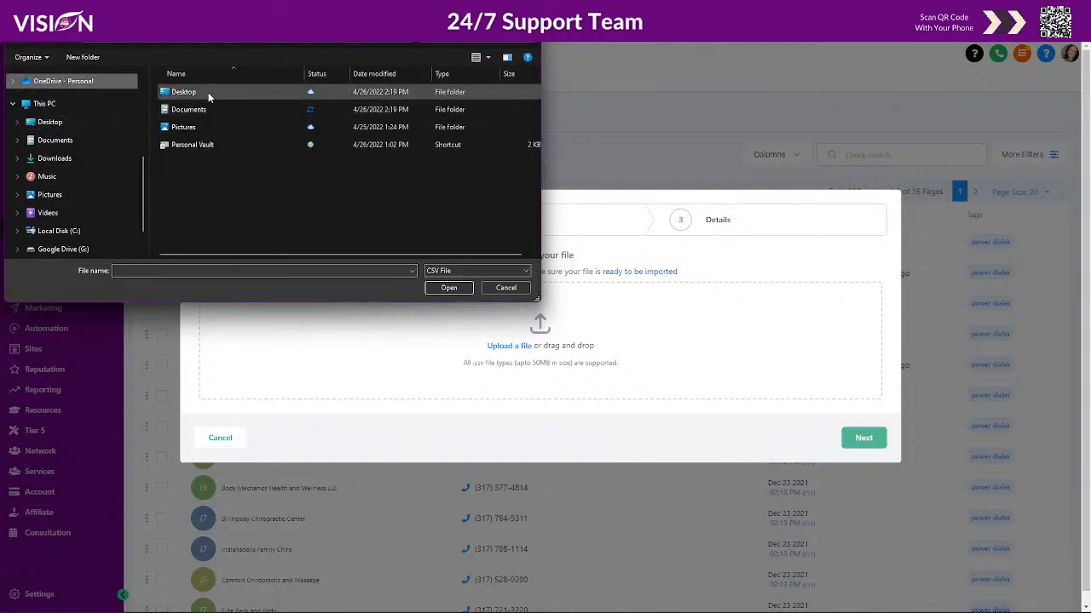
{"action": "double_click", "coordinate": [181, 92]}
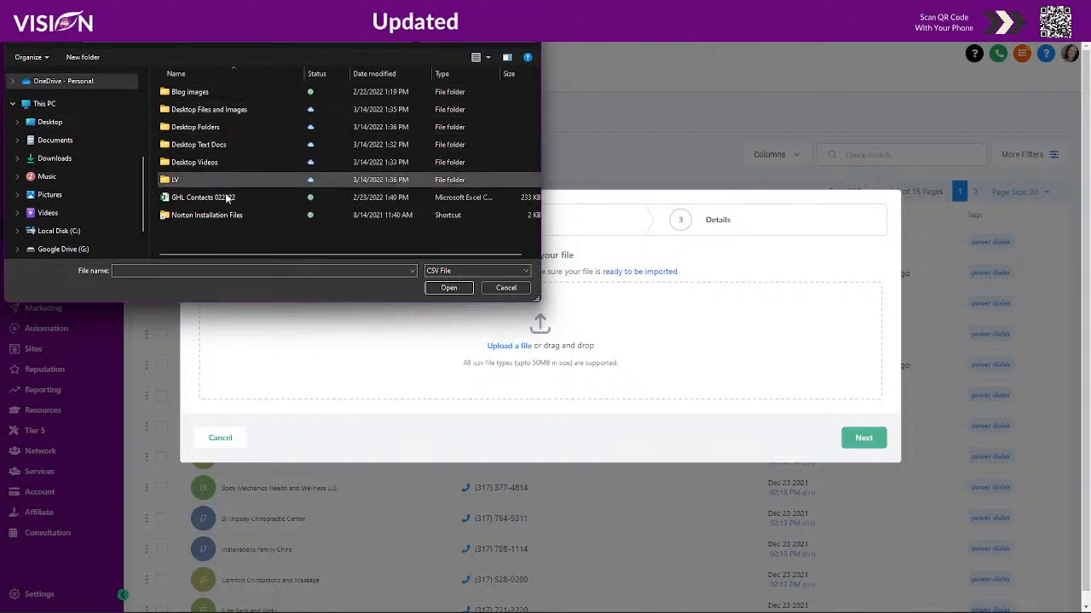
{"action": "left_click", "coordinate": [503, 288]}
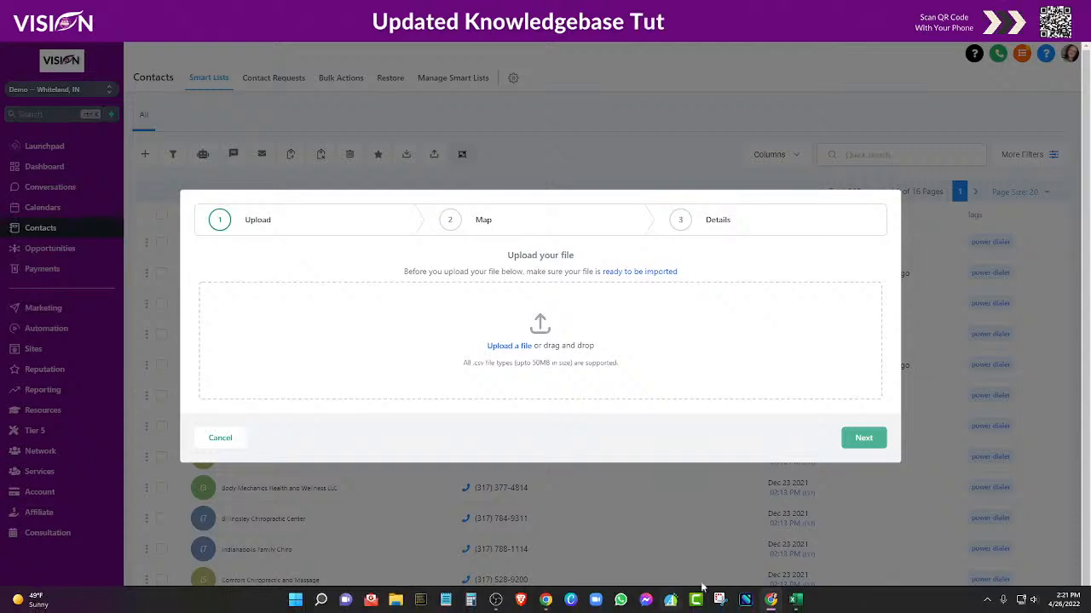
Switch to the domainleads workbook in Excel, save it as CSV UTF-8 (Comma delimited) on the Desktop, and close it
{"action": "left_click", "coordinate": [798, 606]}
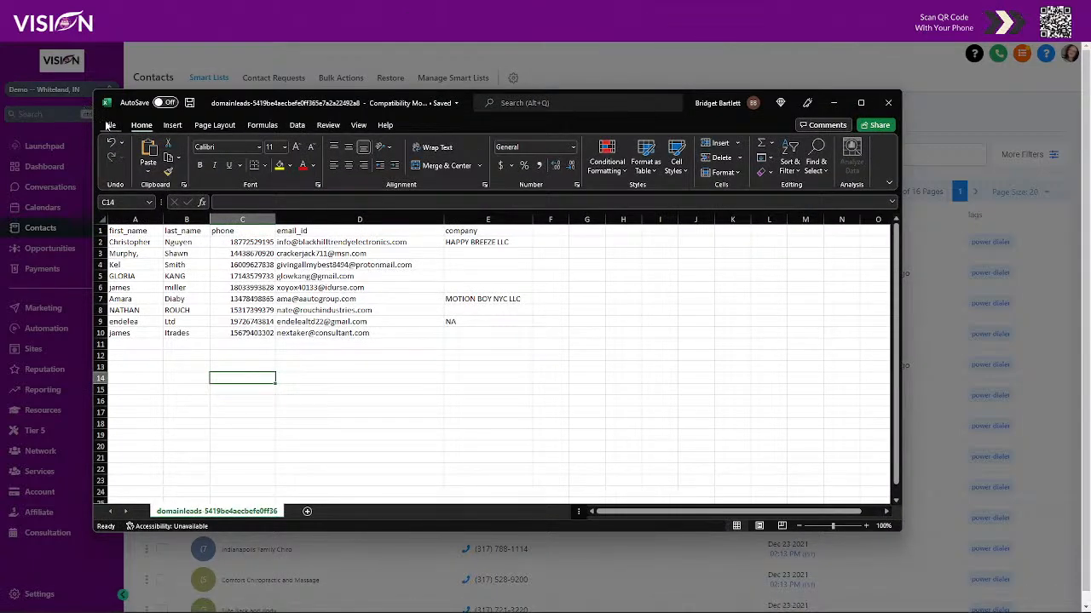
{"action": "left_click", "coordinate": [118, 108]}
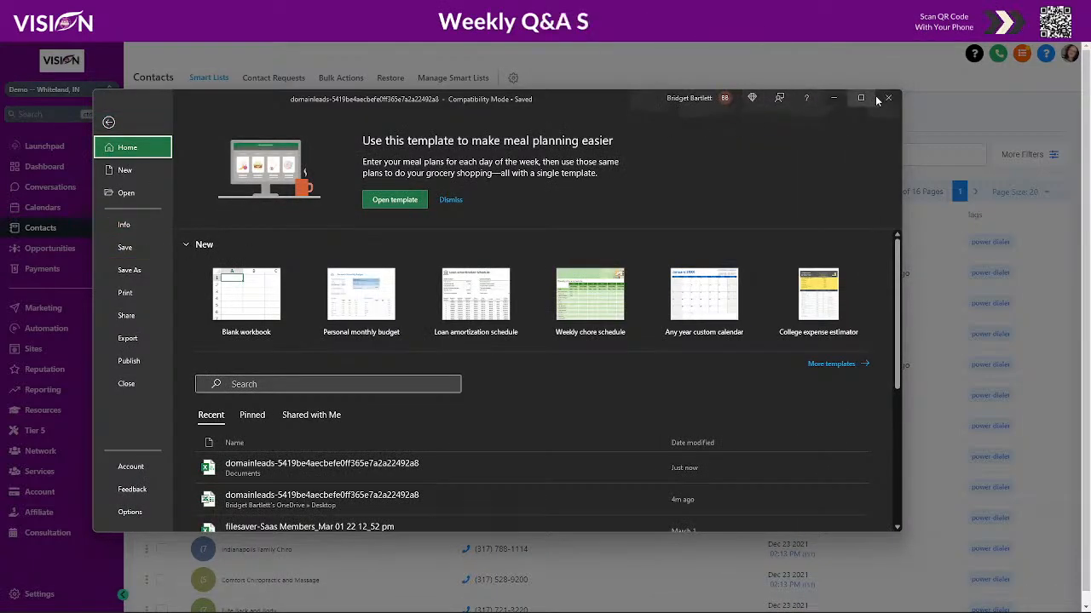
{"action": "left_click", "coordinate": [139, 271]}
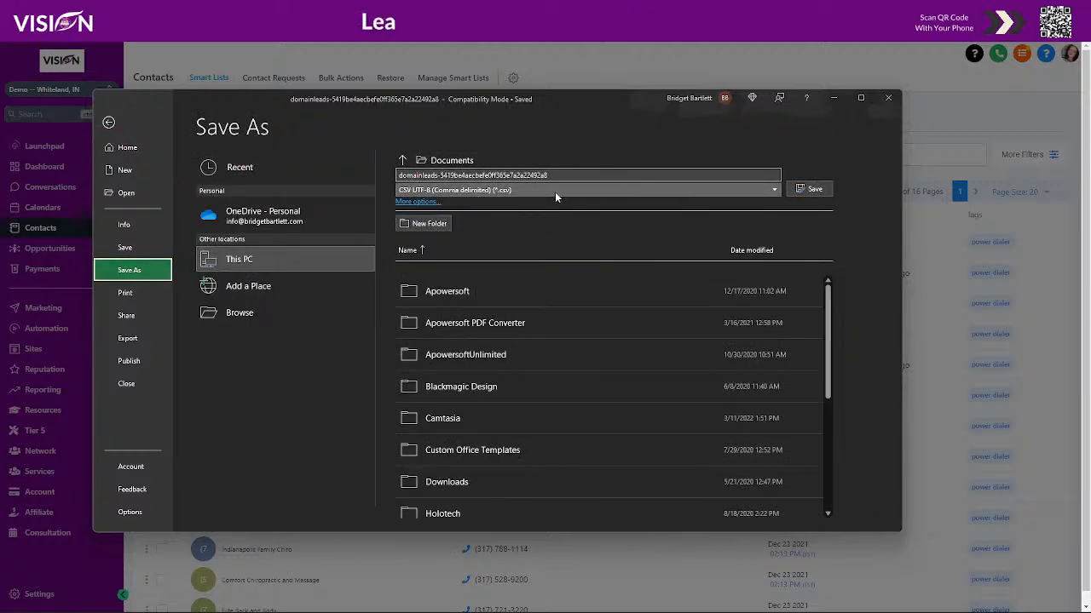
{"action": "left_click", "coordinate": [241, 313]}
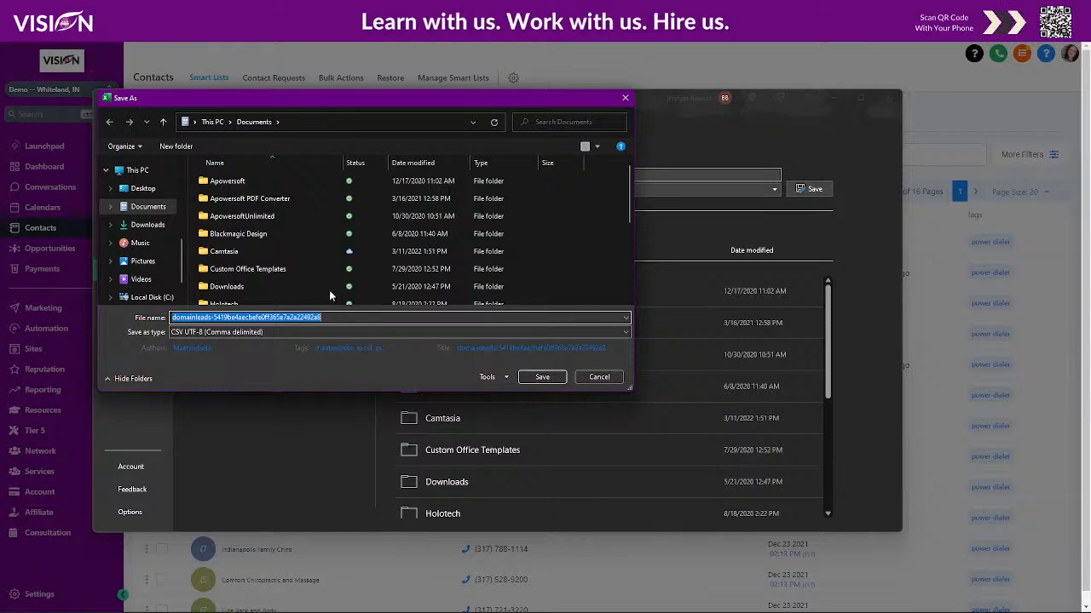
{"action": "left_click", "coordinate": [143, 188]}
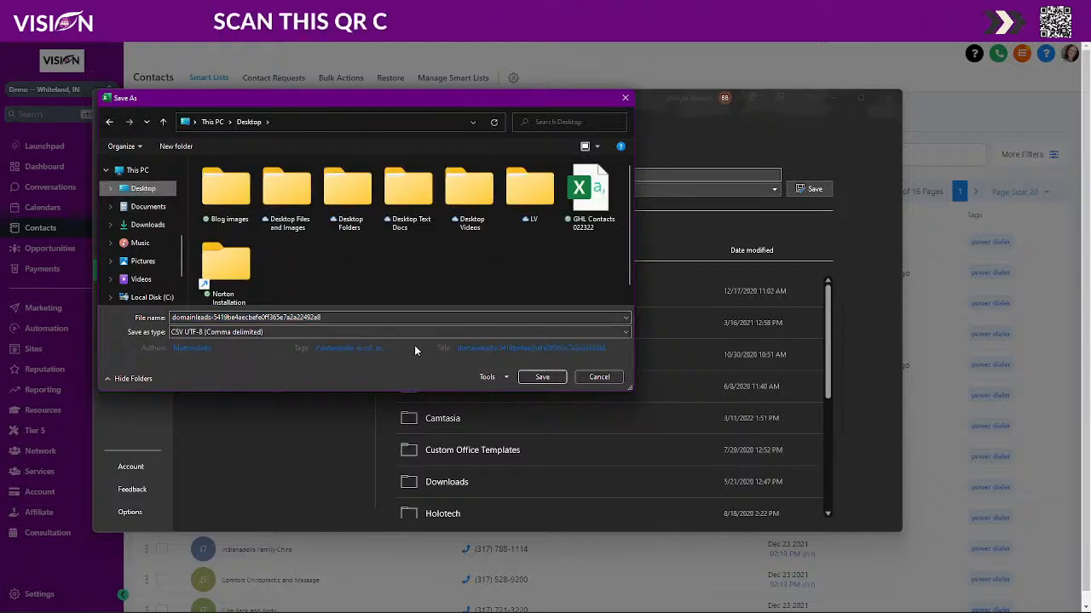
{"action": "left_click", "coordinate": [541, 377]}
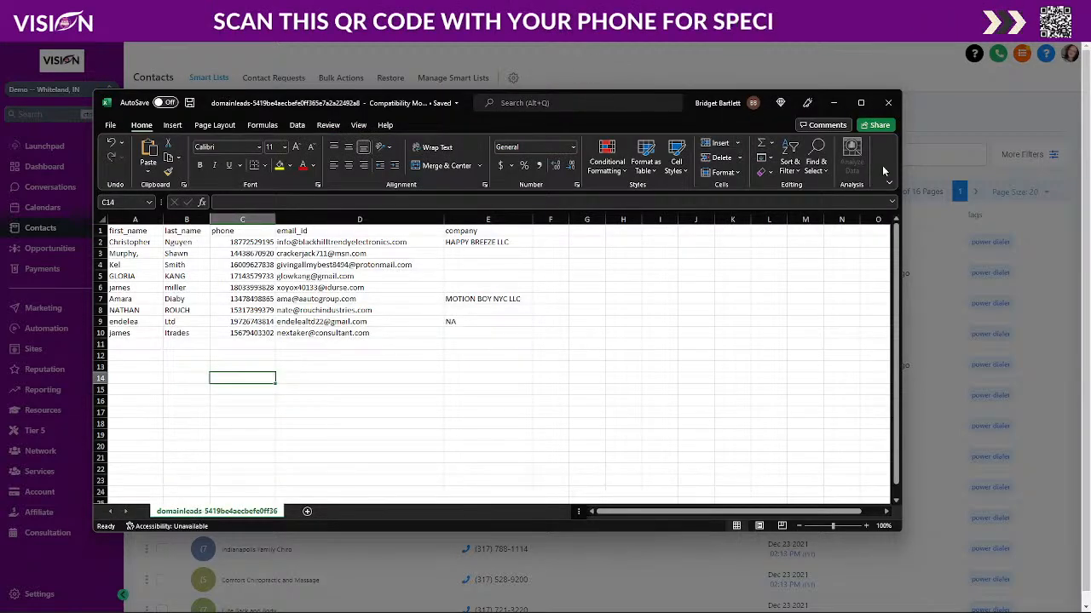
{"action": "left_click", "coordinate": [888, 103]}
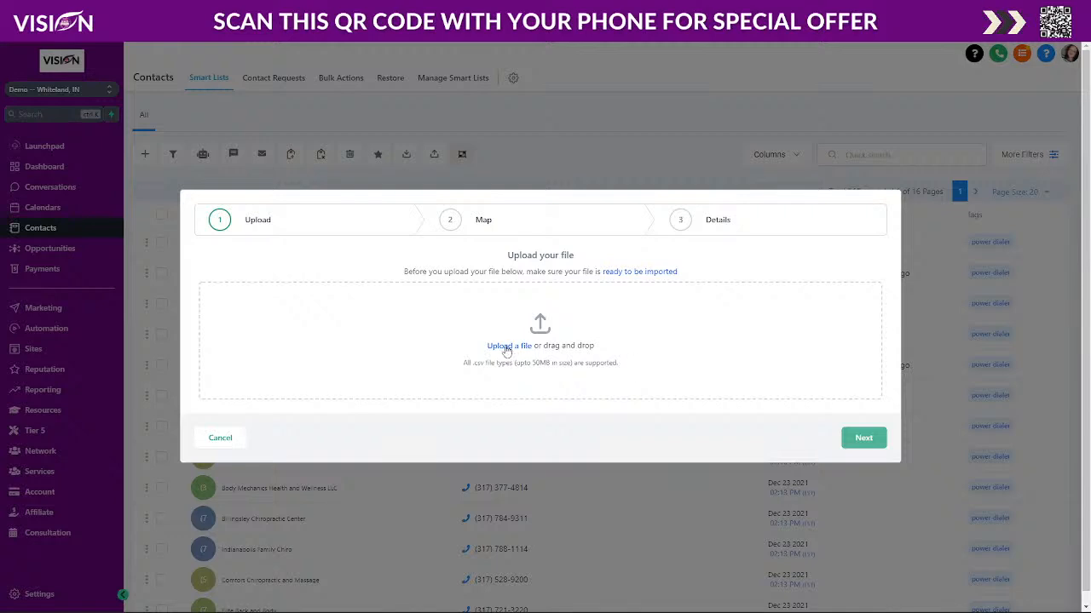
Upload the domainleads CSV file from the Desktop to the contact import and continue to column mapping
{"action": "left_click", "coordinate": [507, 349]}
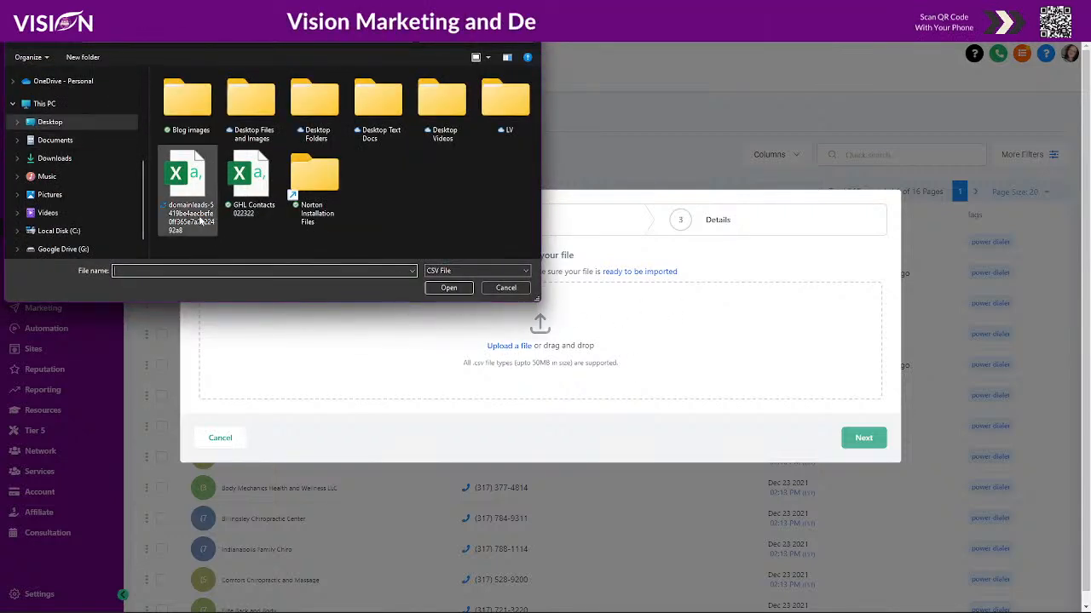
{"action": "left_click", "coordinate": [200, 220]}
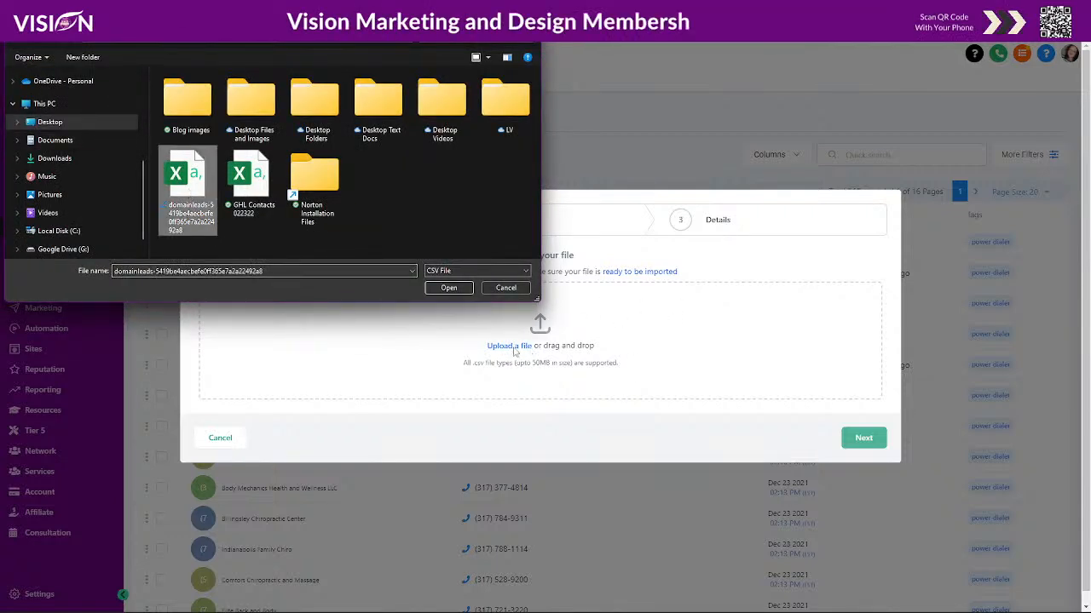
{"action": "left_click", "coordinate": [448, 287]}
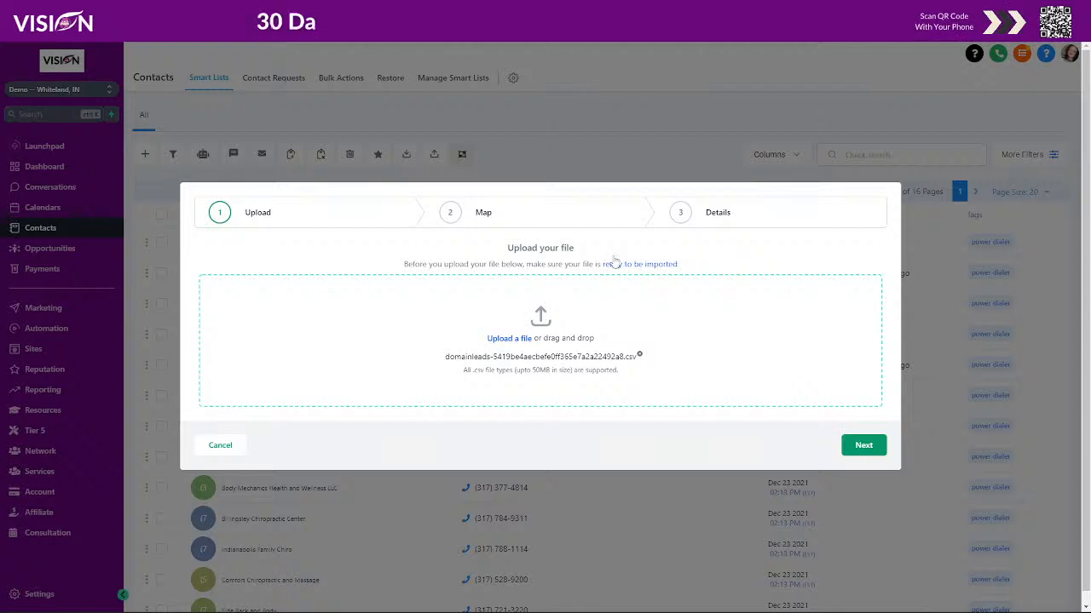
{"action": "left_click", "coordinate": [860, 445]}
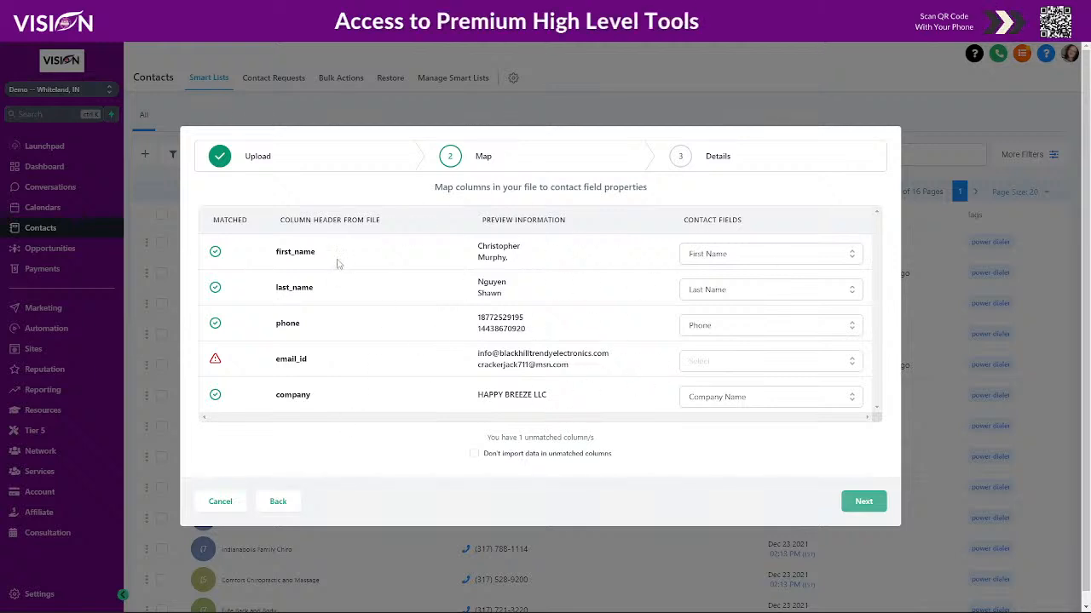
Check the contact field options for first_name, map the email_id column to Email, and continue to the import details
{"action": "left_click", "coordinate": [748, 256]}
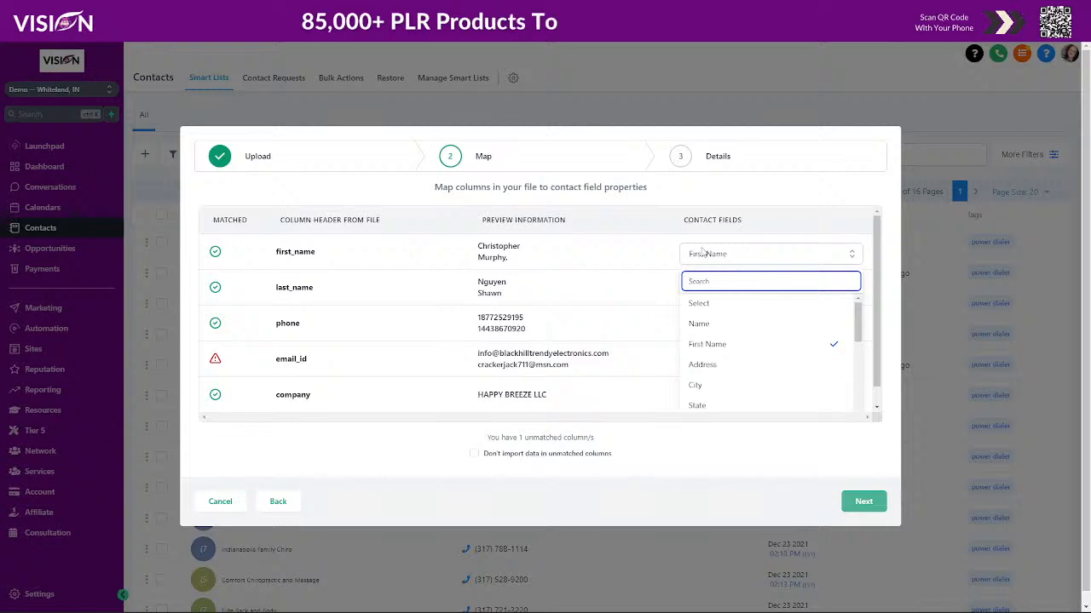
{"action": "left_click", "coordinate": [732, 233]}
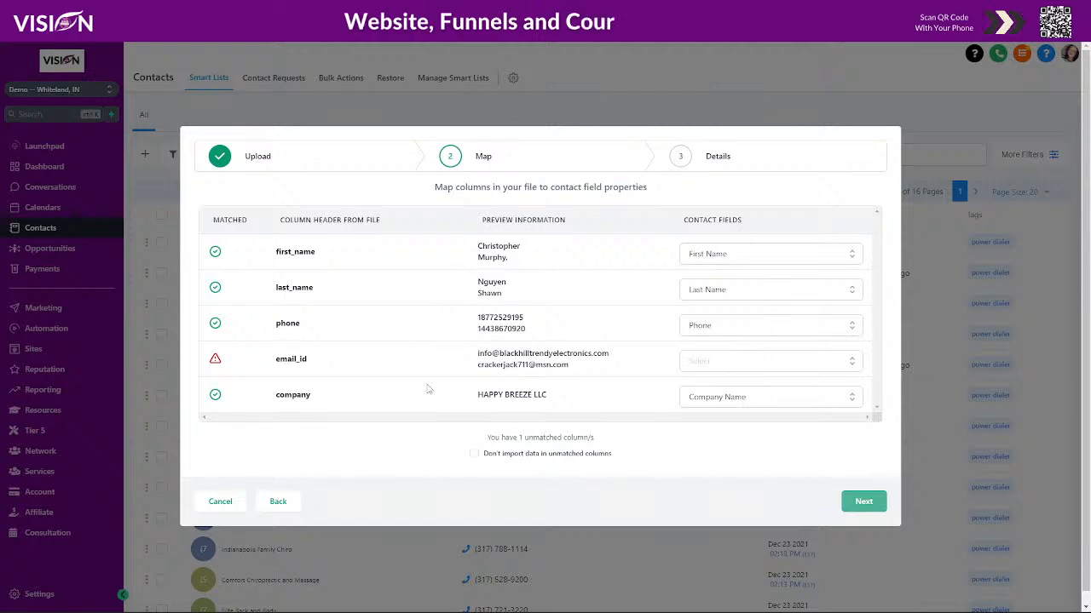
{"action": "left_click", "coordinate": [722, 362]}
{"action": "scroll", "coordinate": [731, 332], "scroll_direction": "down", "scroll_amount": 5}
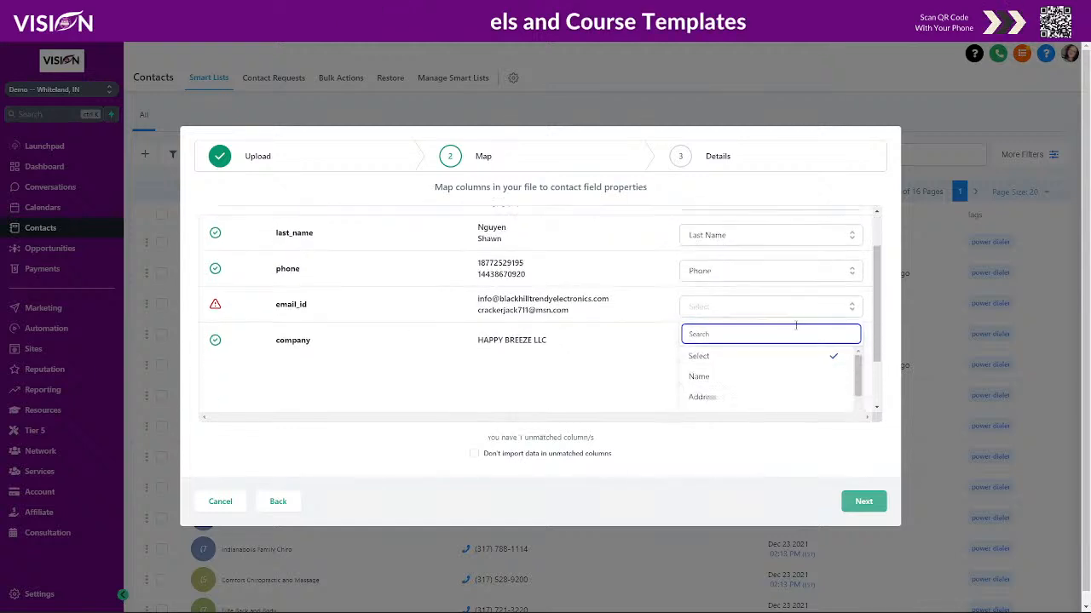
{"action": "scroll", "coordinate": [731, 336], "scroll_direction": "down", "scroll_amount": 2}
{"action": "left_click", "coordinate": [721, 322]}
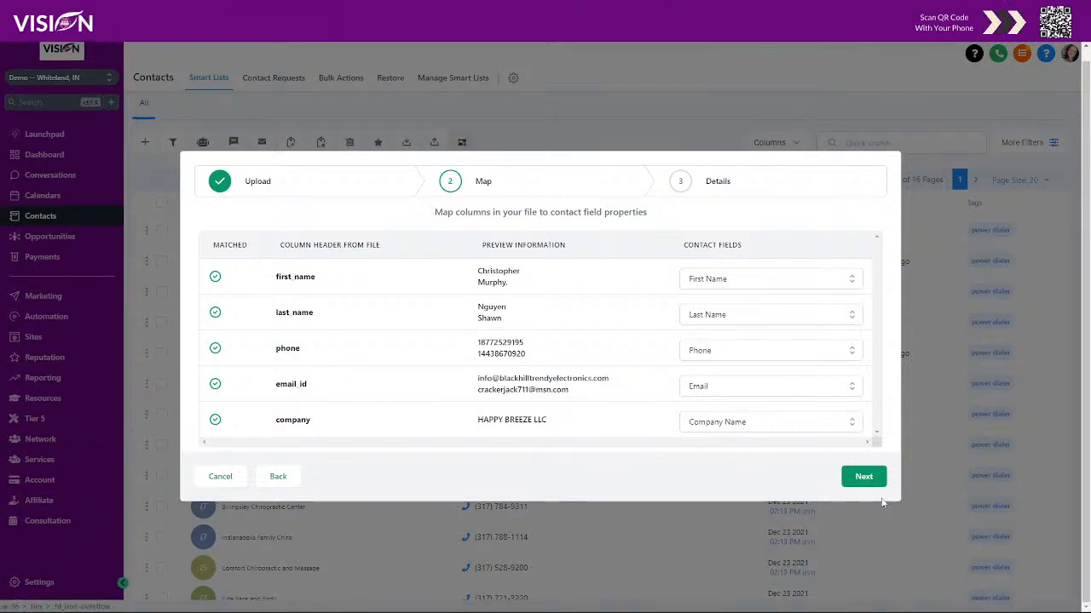
{"action": "left_click", "coordinate": [863, 478]}
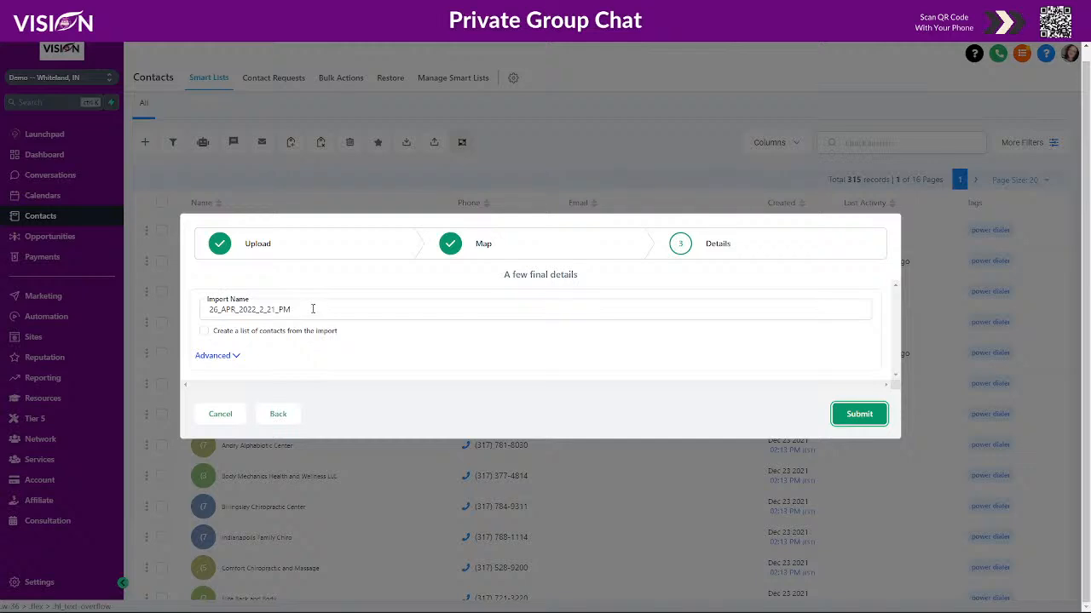
Replace the default import name with New Domains USA
{"action": "left_click_drag", "start_coordinate": [296, 312], "coordinate": [210, 305]}
{"action": "key", "text": "BackSpace"}
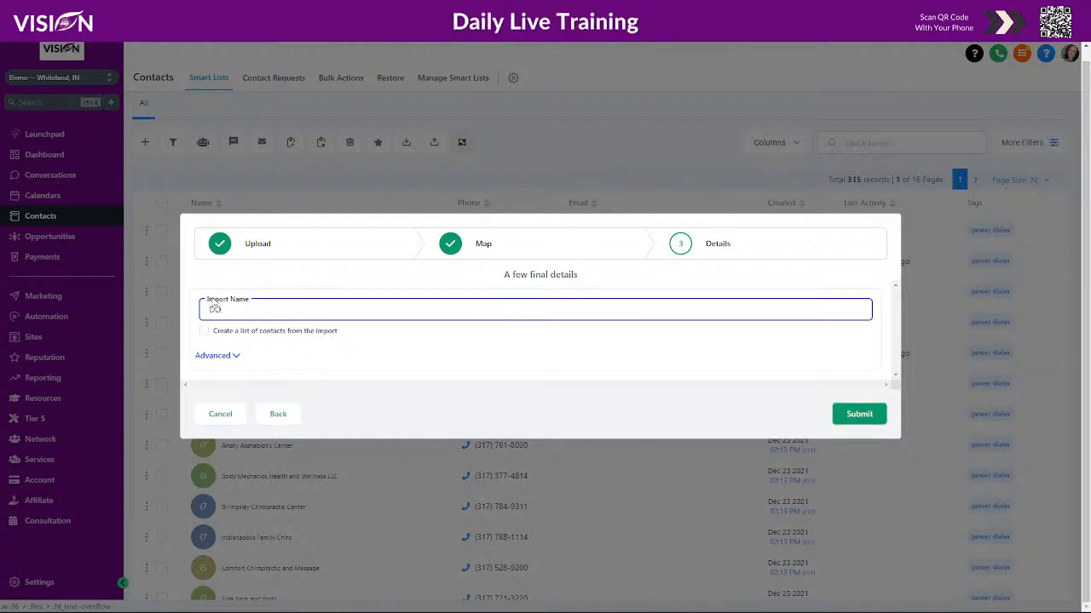
{"action": "key", "text": "BackSpace"}
{"action": "key", "text": "BackSpace"}
{"action": "key", "text": "BackSpace"}
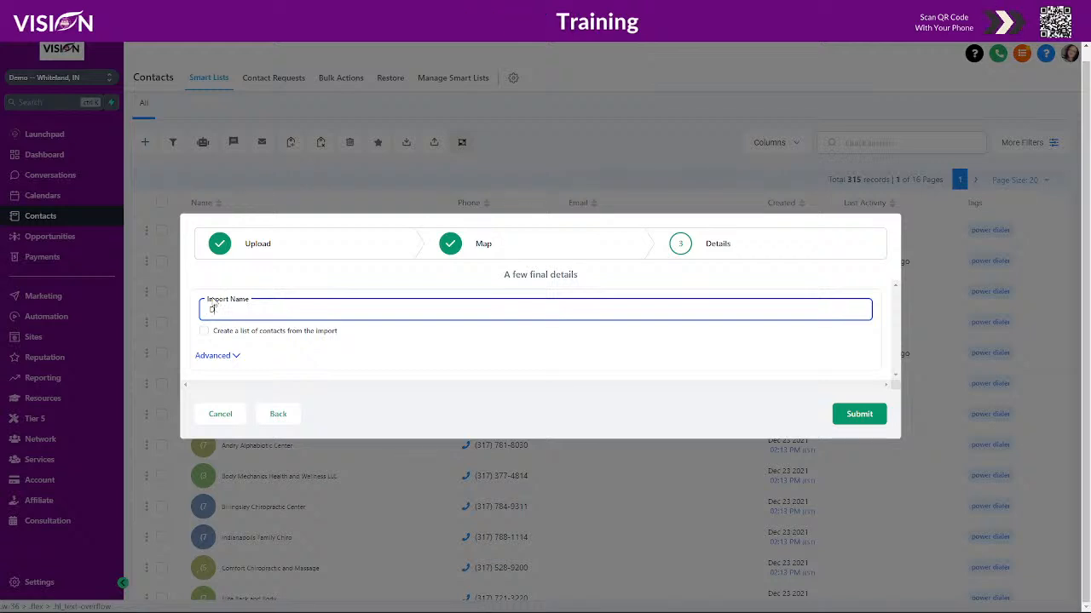
{"action": "type", "text": "Ne"}
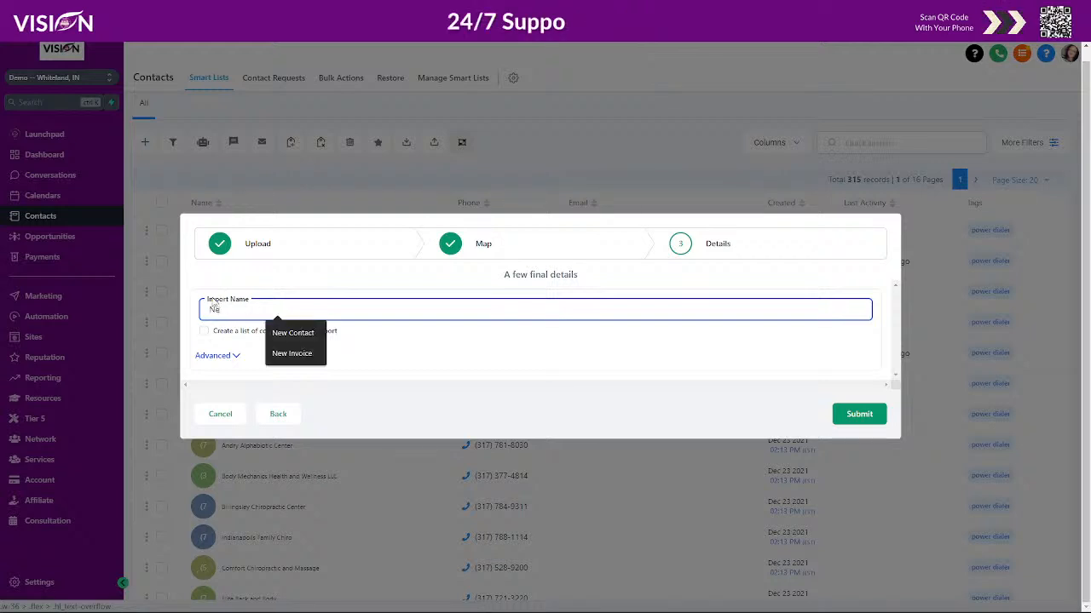
{"action": "type", "text": "w DO"}
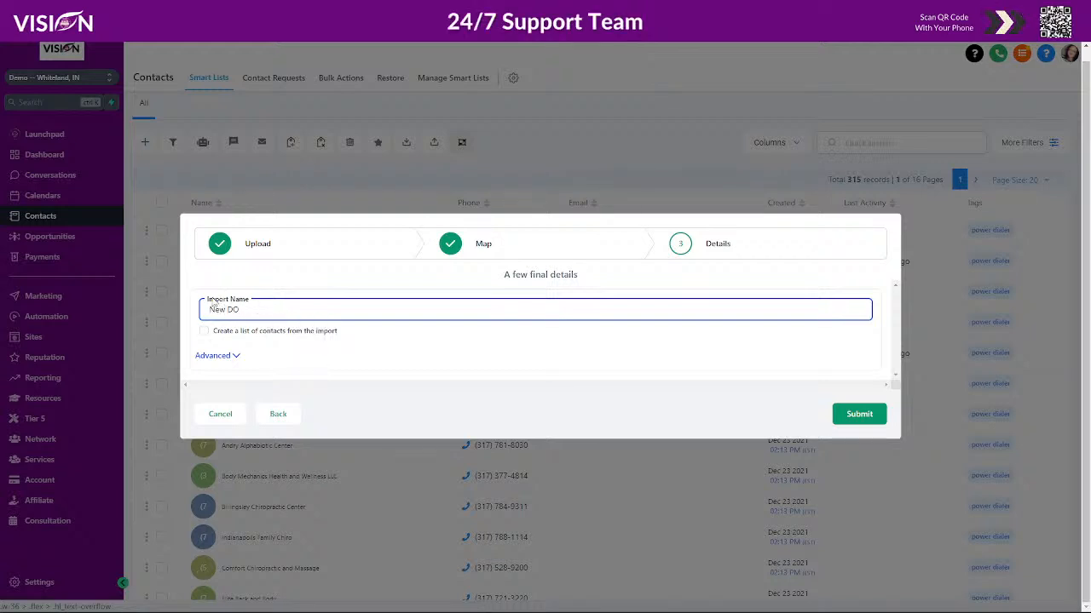
{"action": "type", "text": "maiains"}
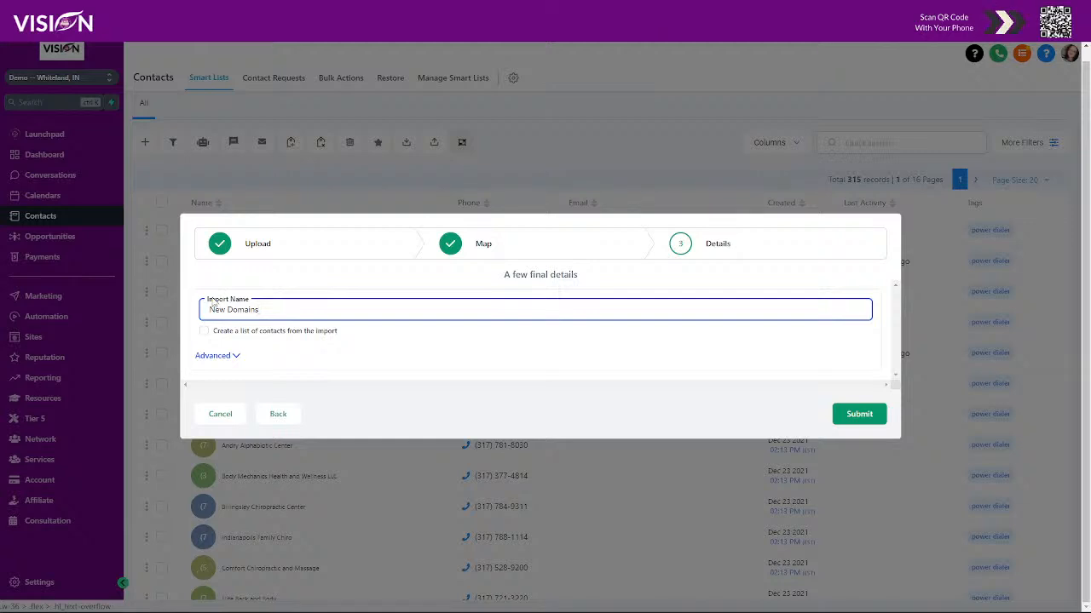
{"action": "type", "text": " US"}
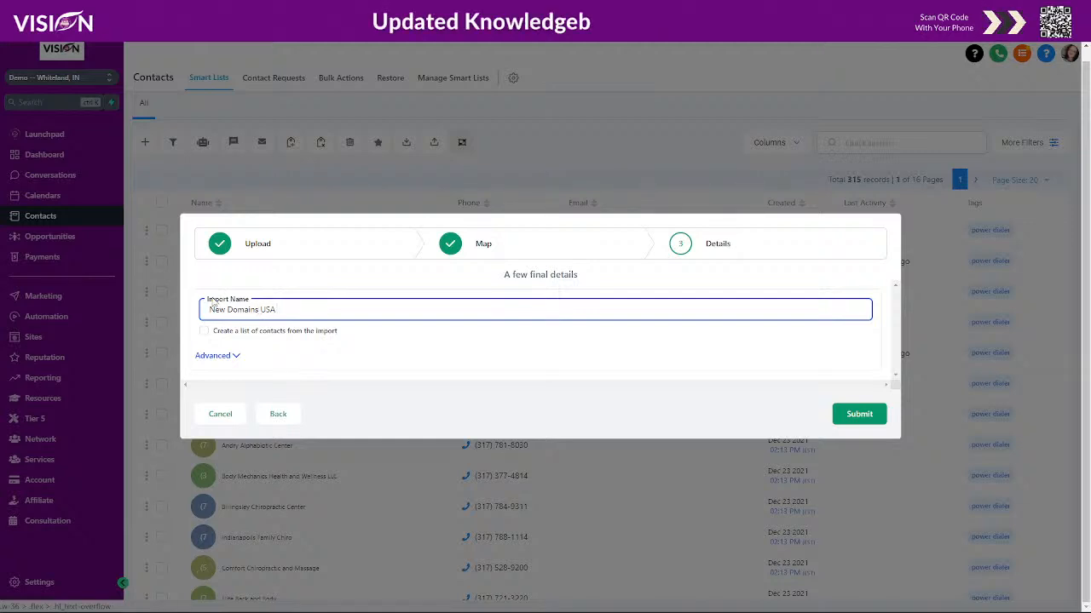
{"action": "type", "text": "A"}
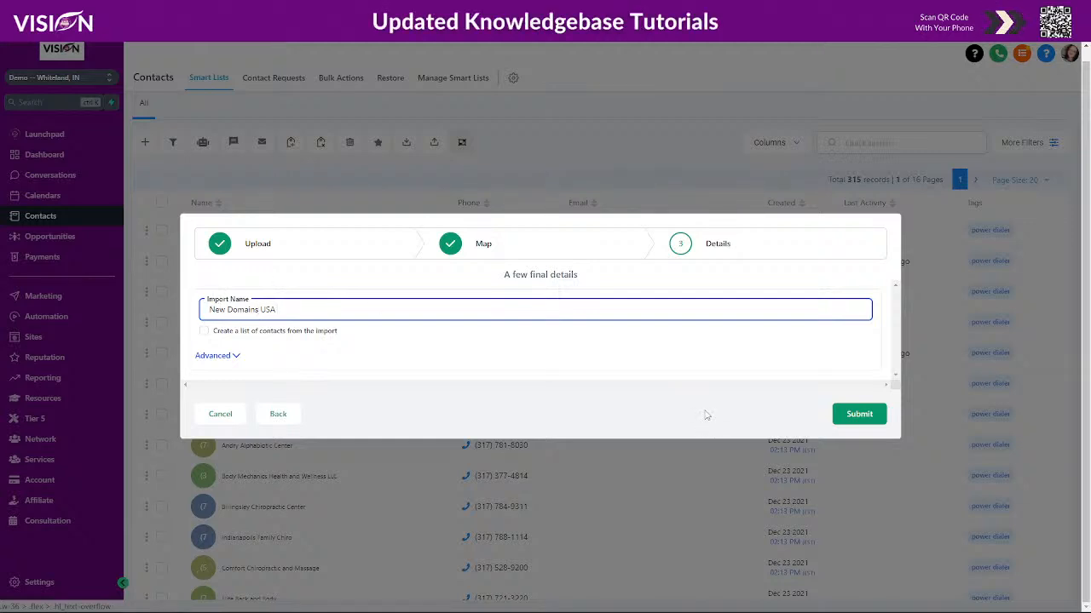
Add the date range 4/19-4/26 to the end of the import name
{"action": "type", "text": " 4/19/426"}
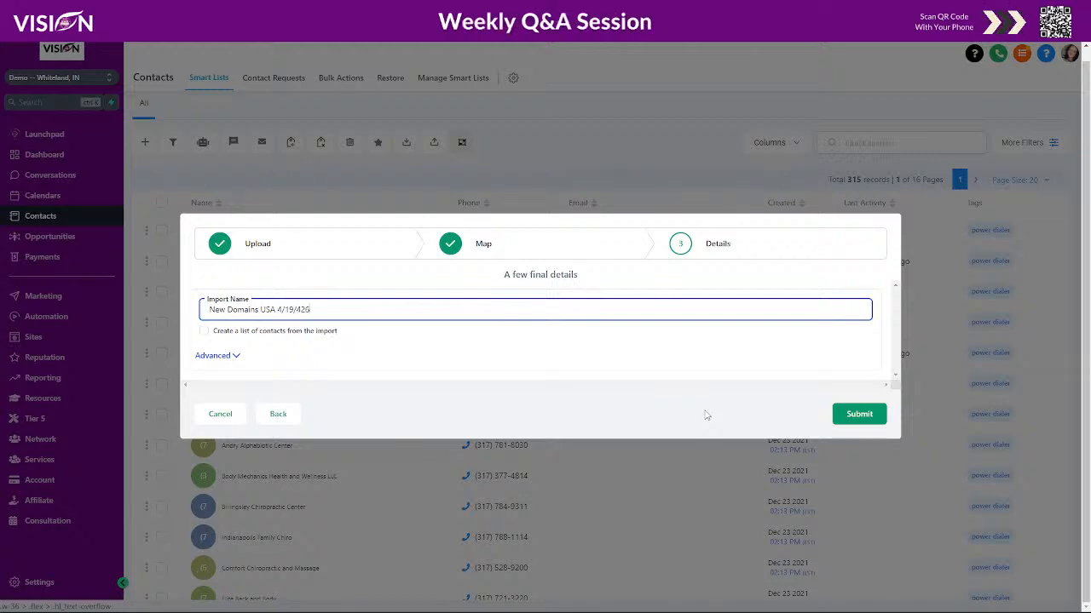
{"action": "left_click", "coordinate": [301, 308]}
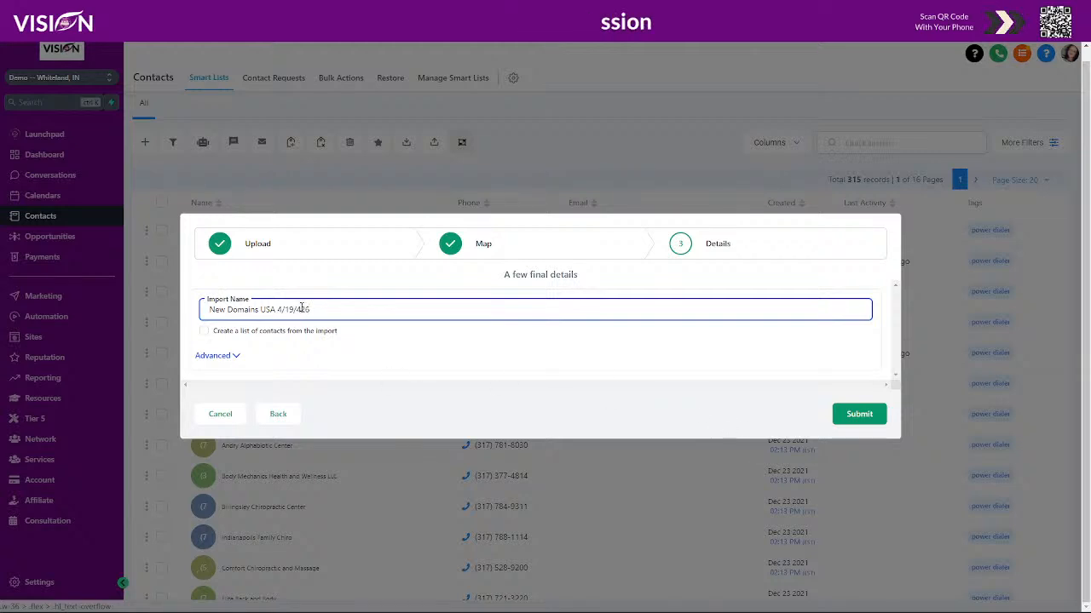
{"action": "key", "text": "BackSpace"}
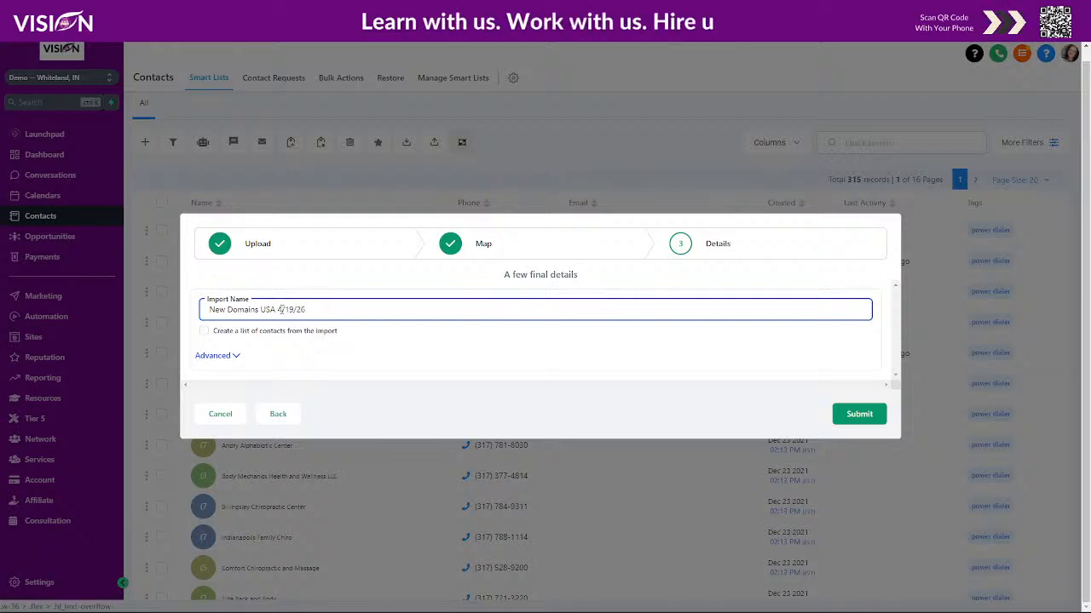
{"action": "left_click_drag", "start_coordinate": [288, 310], "coordinate": [348, 308]}
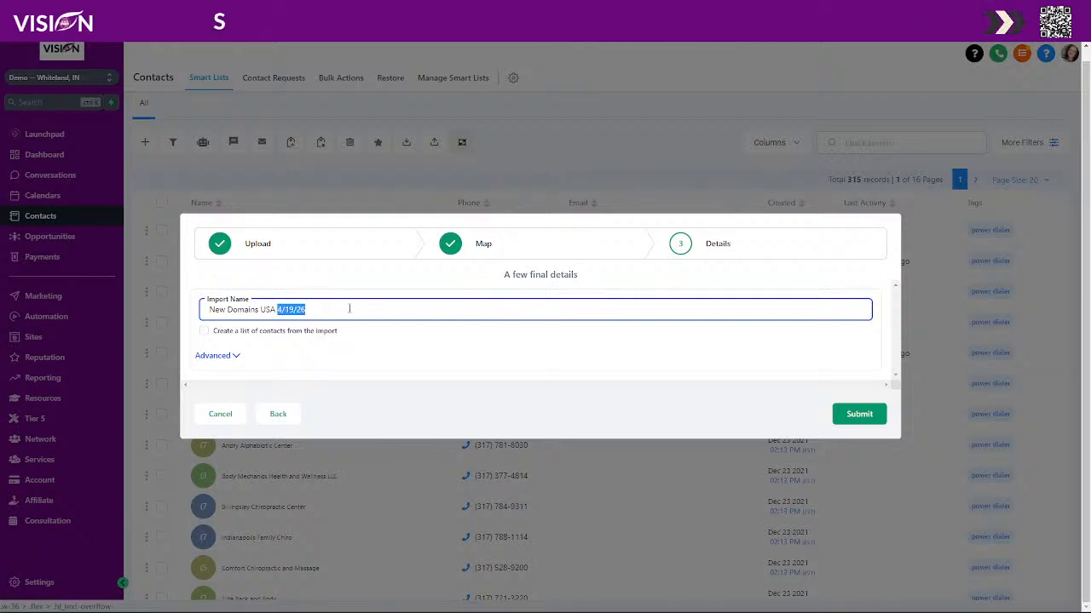
{"action": "type", "text": "4/19/"}
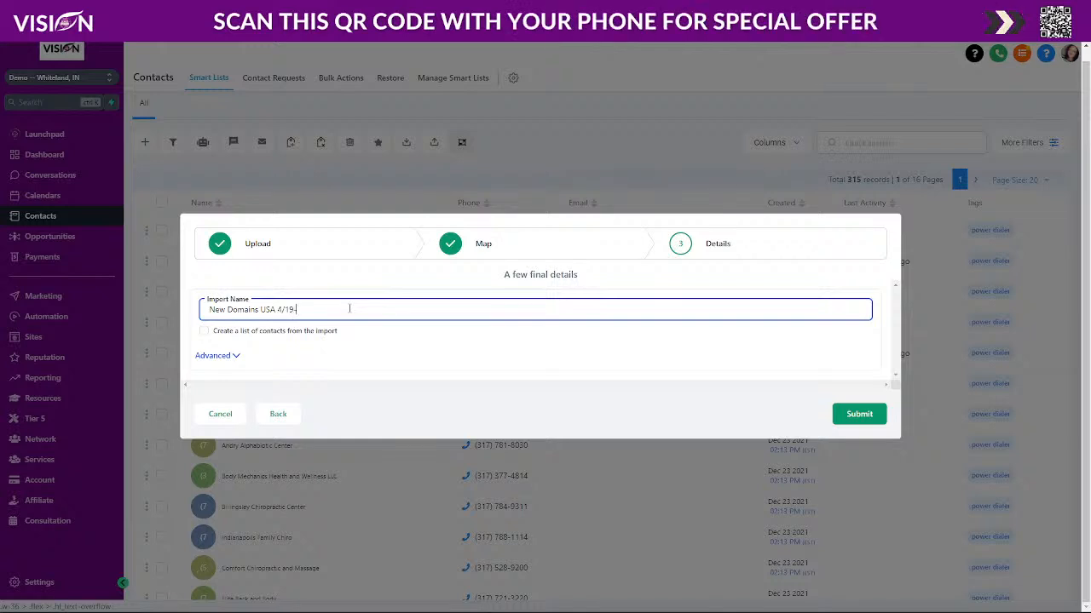
{"action": "type", "text": "4/26"}
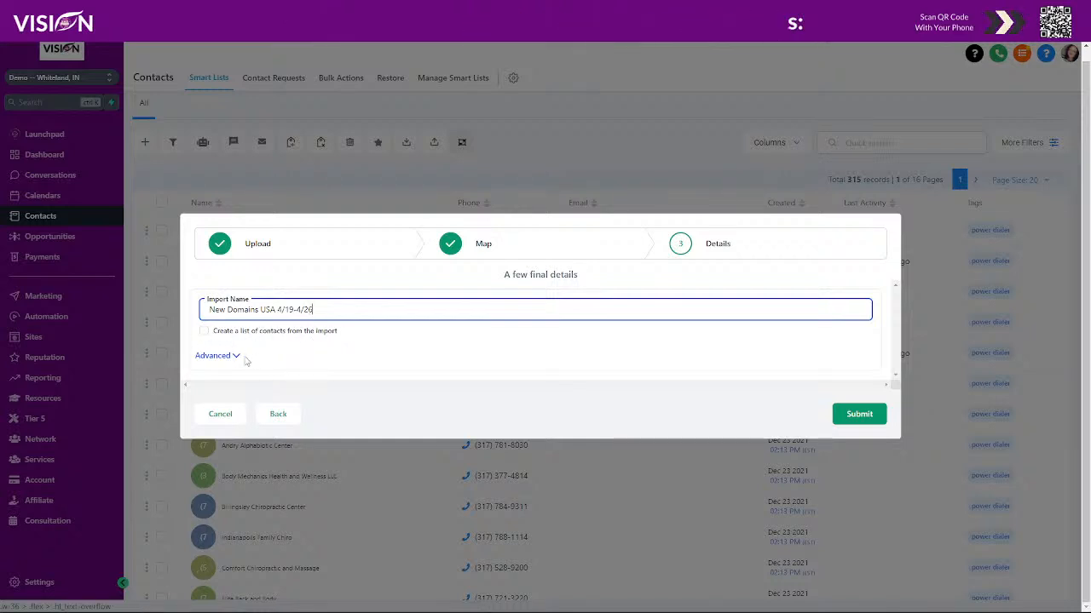
In the advanced import options, find existing contacts based on Email and add the existing power dialer tag
{"action": "left_click", "coordinate": [214, 357]}
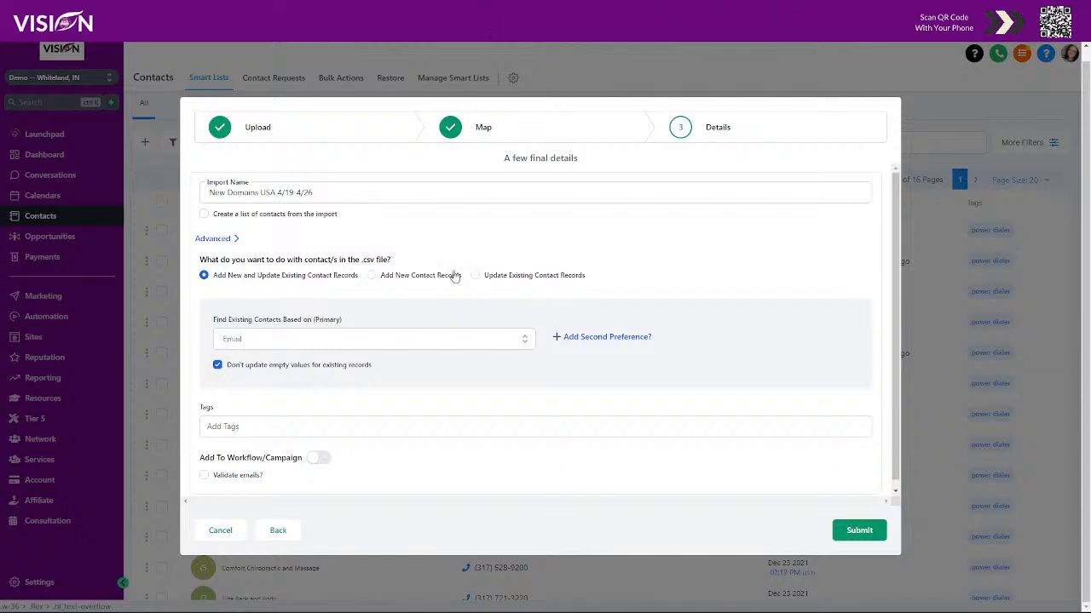
{"action": "left_click", "coordinate": [236, 339]}
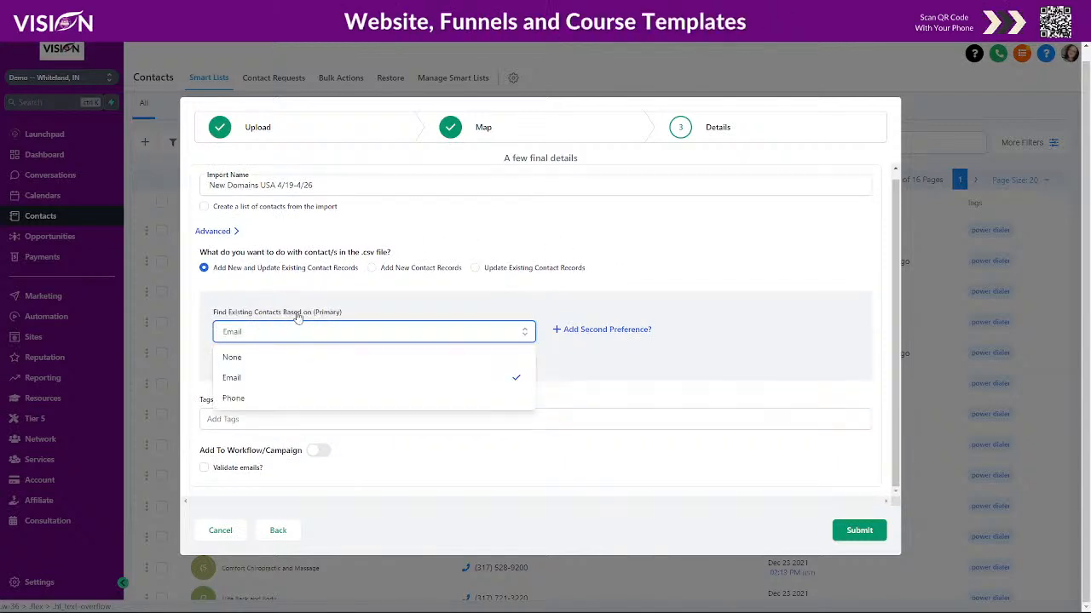
{"action": "left_click", "coordinate": [224, 377]}
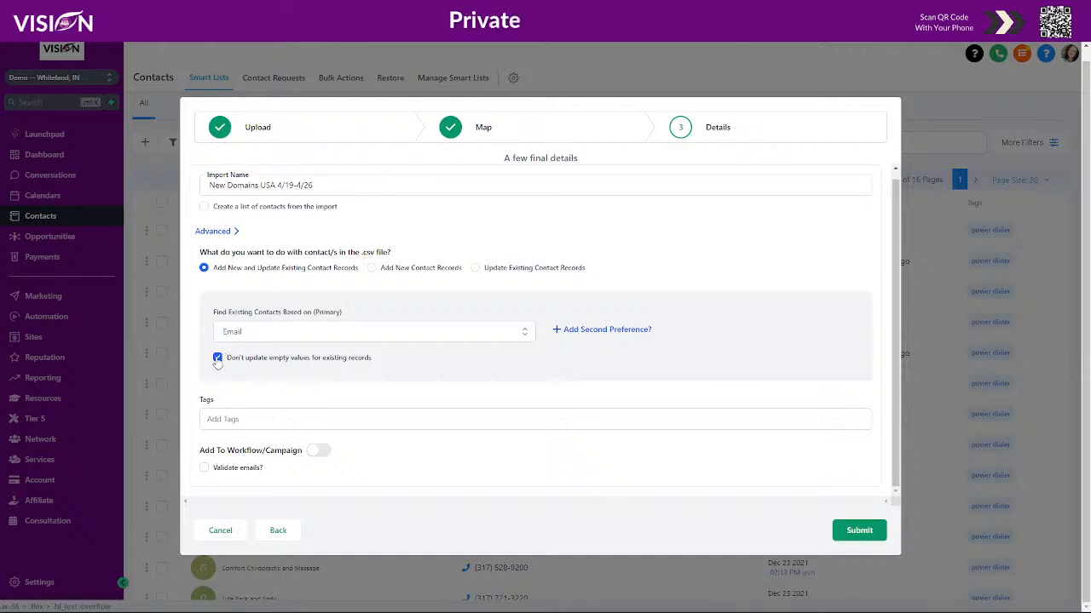
{"action": "left_click", "coordinate": [234, 418]}
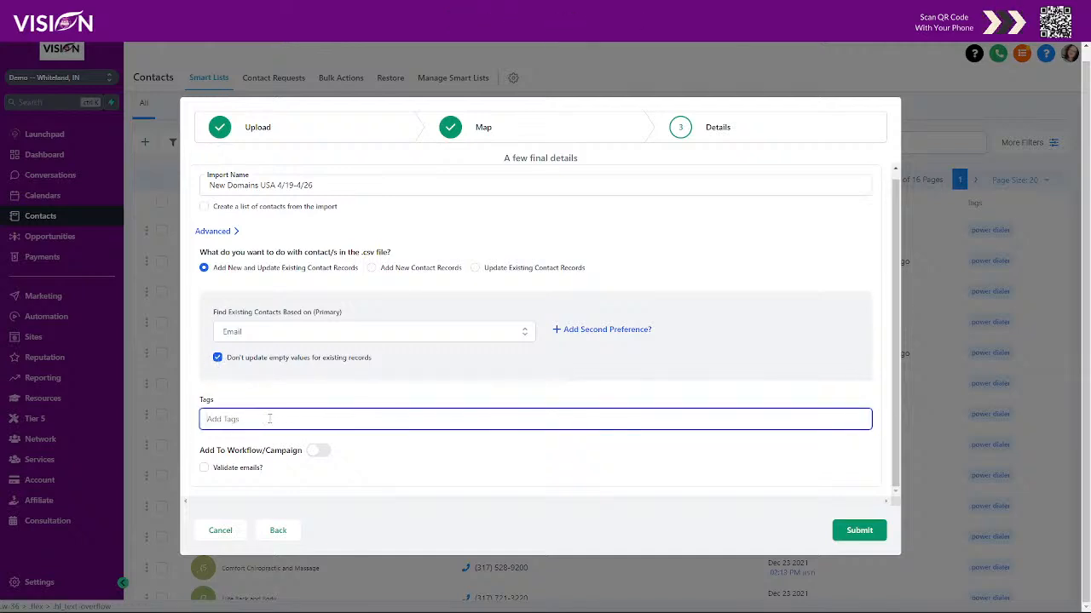
{"action": "type", "text": "power"}
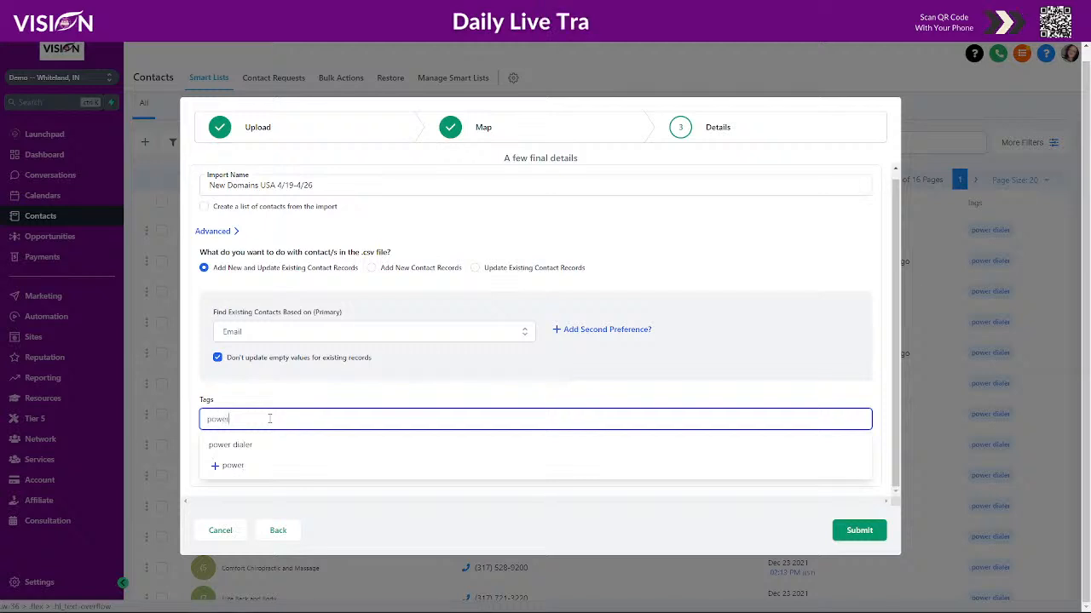
{"action": "left_click", "coordinate": [246, 444]}
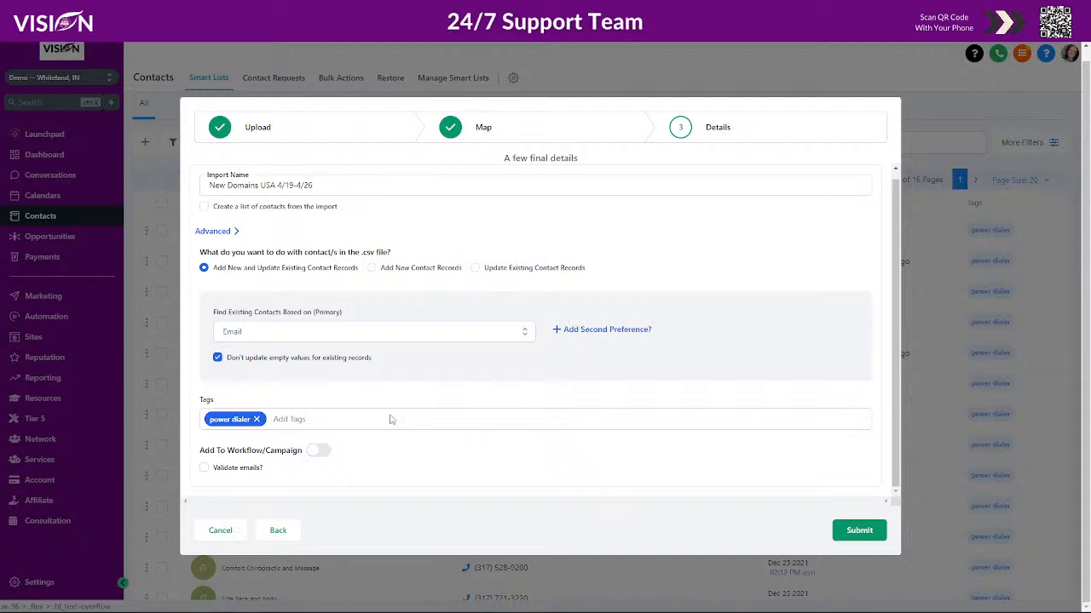
Try the Add To Workflow/Campaign option and look through its workflows, then try Validate emails, leaving both options off
{"action": "left_click", "coordinate": [320, 451]}
{"action": "scroll", "coordinate": [193, 452], "scroll_direction": "down", "scroll_amount": 1}
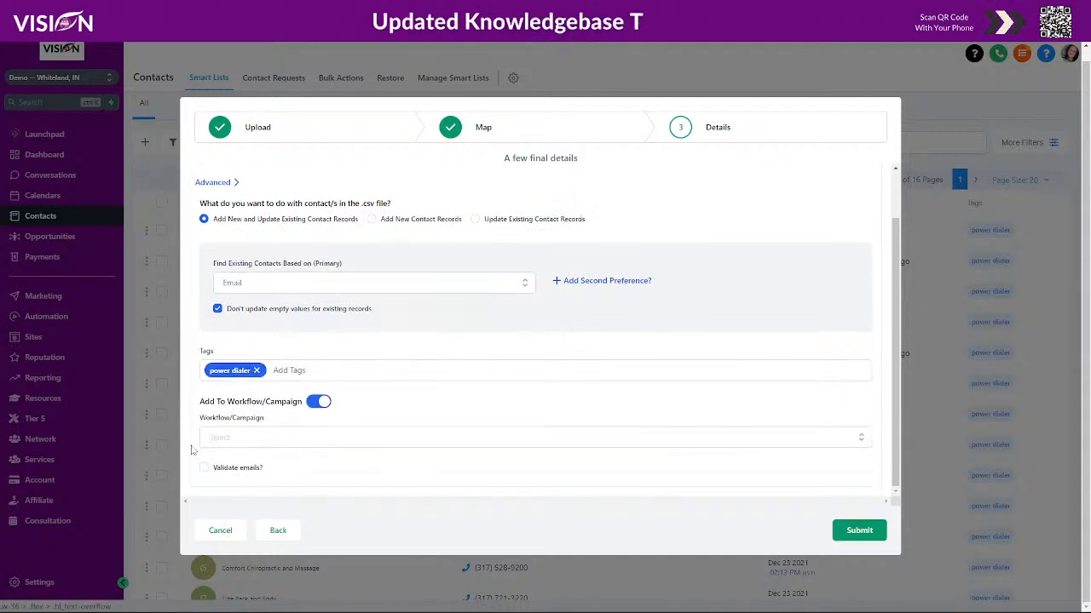
{"action": "left_click", "coordinate": [234, 444]}
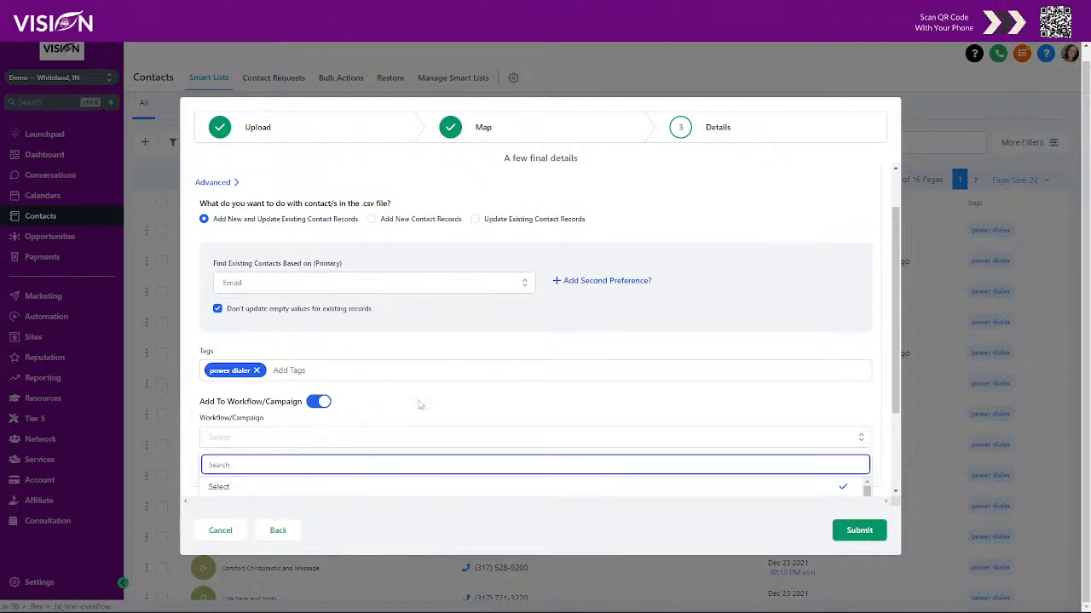
{"action": "scroll", "coordinate": [420, 398], "scroll_direction": "down", "scroll_amount": 1}
{"action": "scroll", "coordinate": [419, 398], "scroll_direction": "down", "scroll_amount": 1}
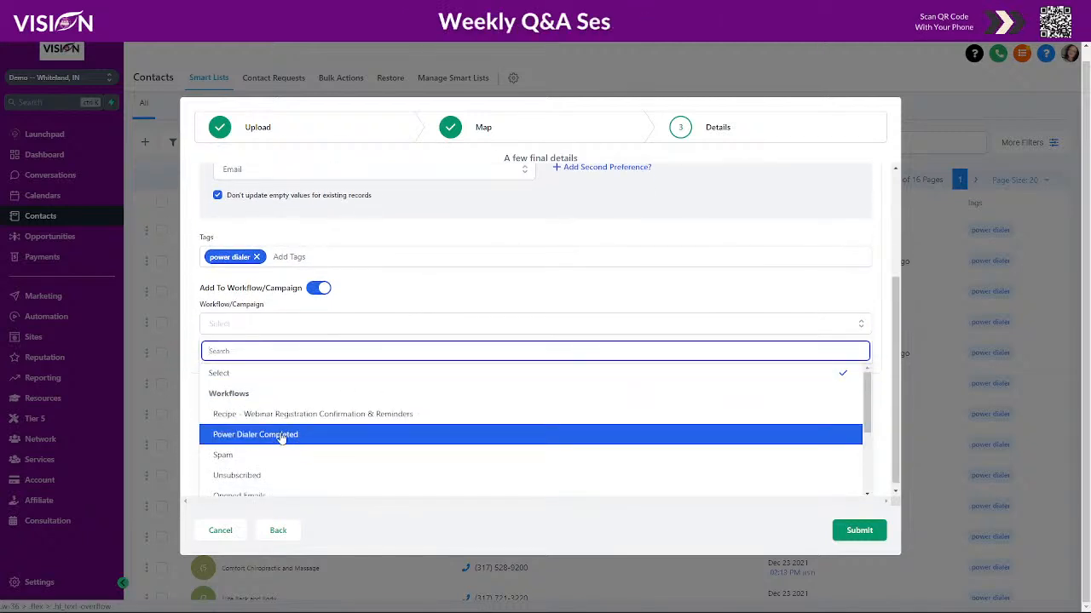
{"action": "scroll", "coordinate": [328, 449], "scroll_direction": "down", "scroll_amount": 3}
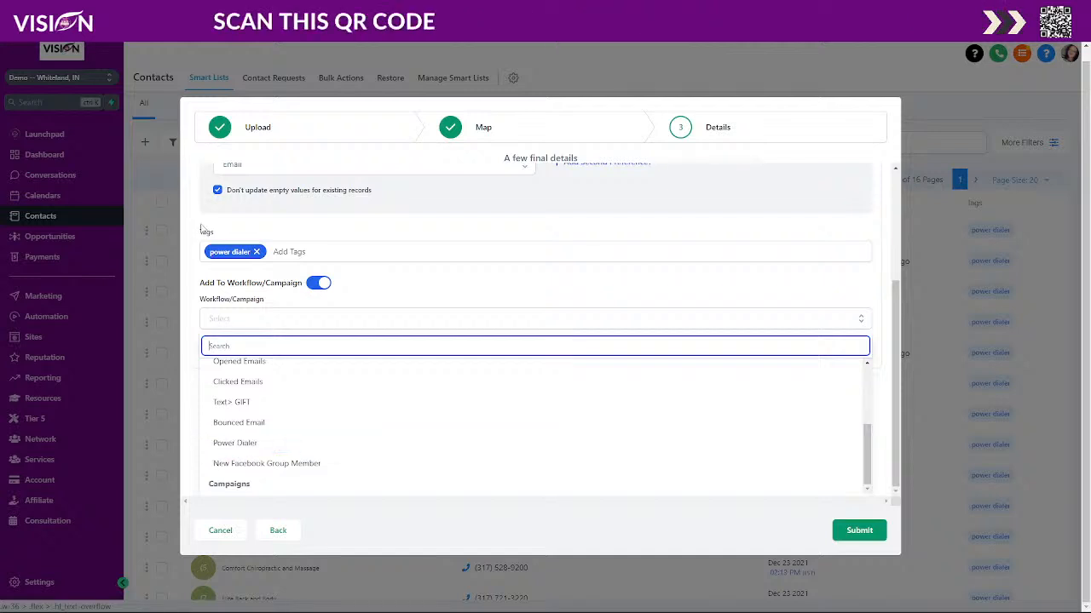
{"action": "left_click", "coordinate": [317, 282]}
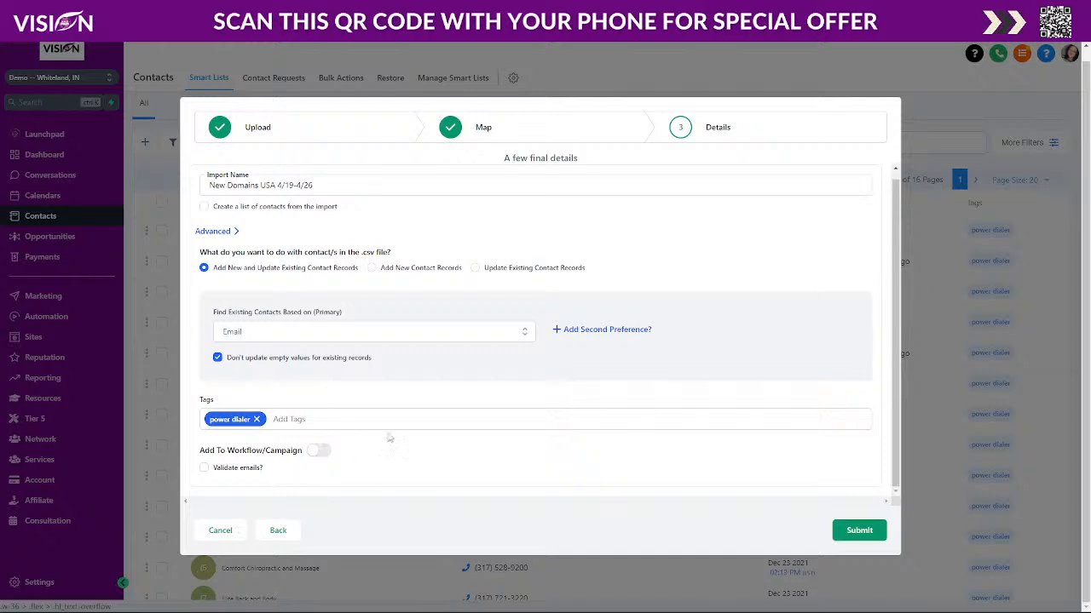
{"action": "left_click", "coordinate": [205, 469]}
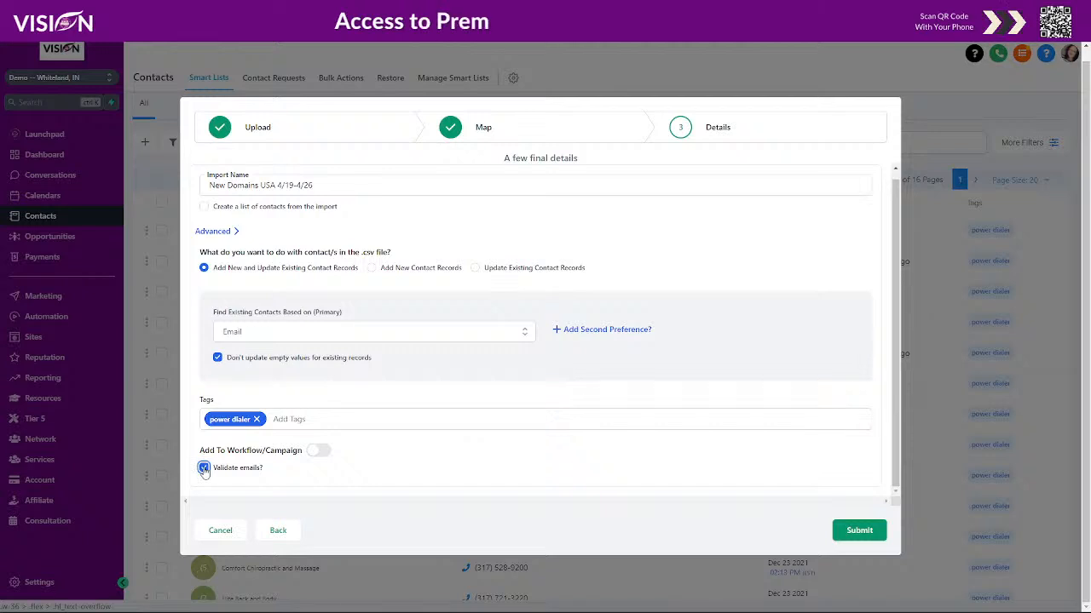
{"action": "left_click", "coordinate": [205, 470]}
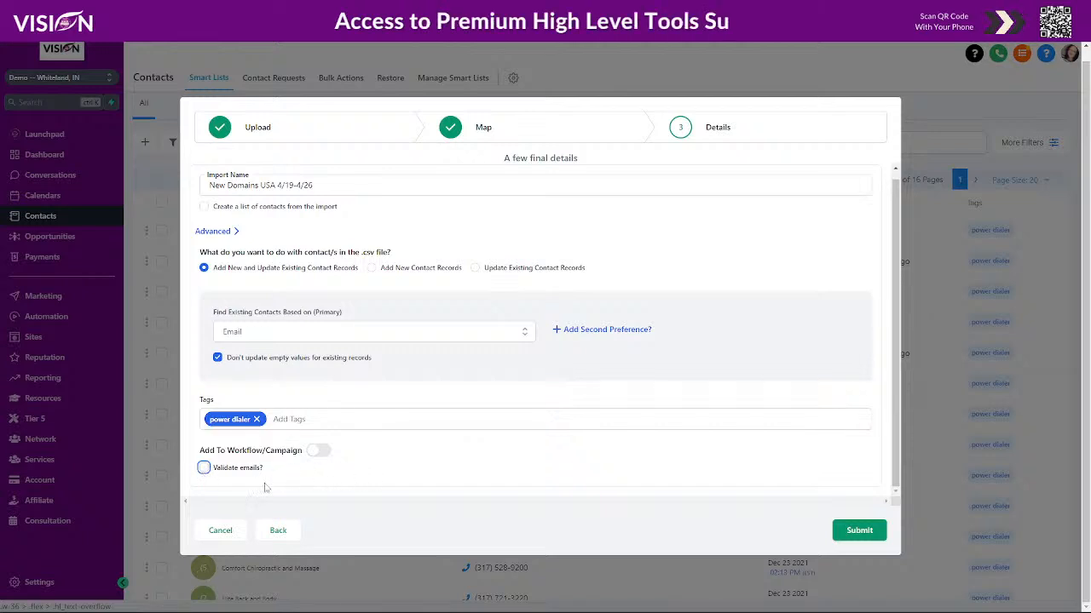
{"action": "mouse_move", "coordinate": [243, 475]}
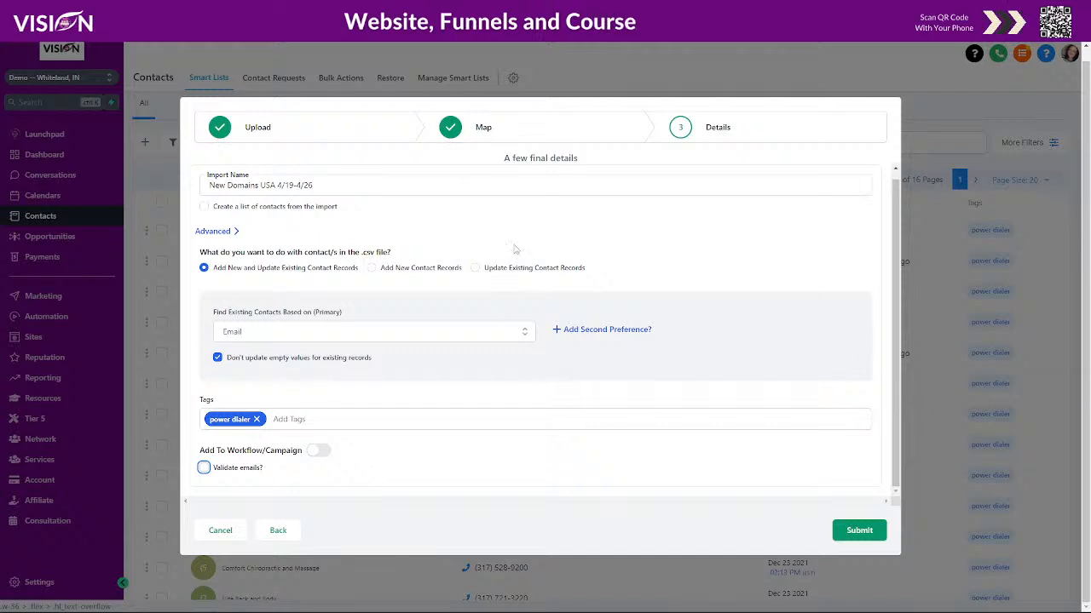
Submit the contact import and check the progress and statistics of New Domains USA 4/19-4/26
{"action": "left_click", "coordinate": [857, 530]}
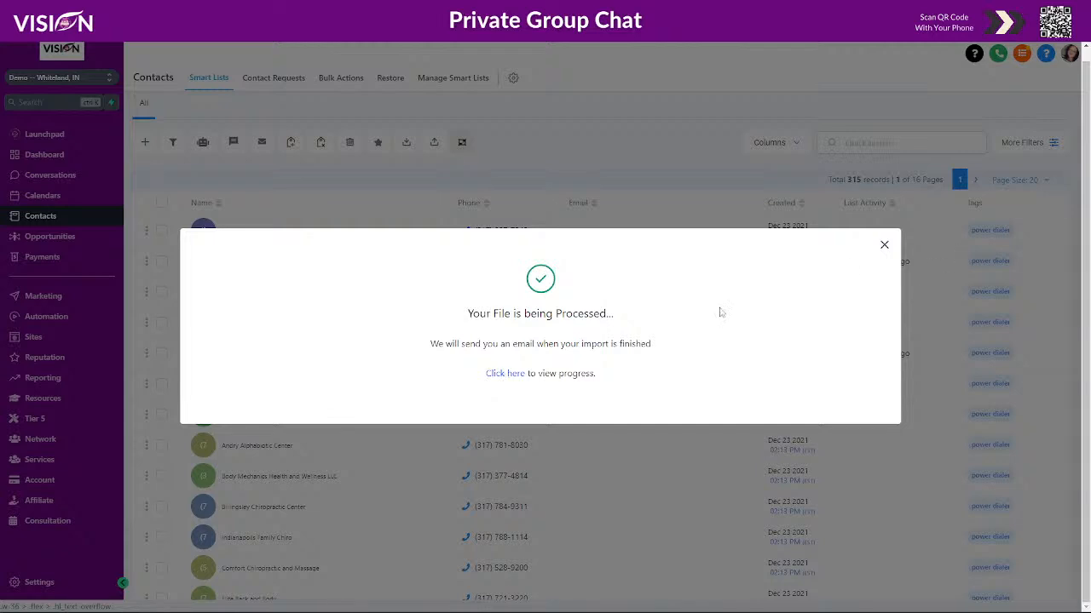
{"action": "left_click", "coordinate": [511, 375]}
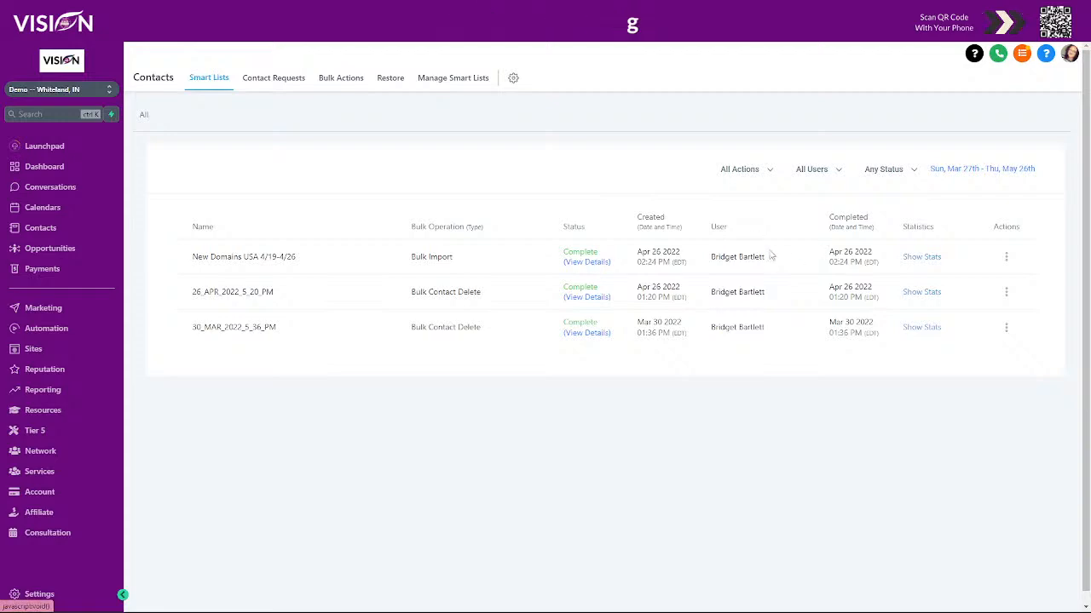
{"action": "left_click", "coordinate": [594, 264]}
{"action": "left_click", "coordinate": [713, 79]}
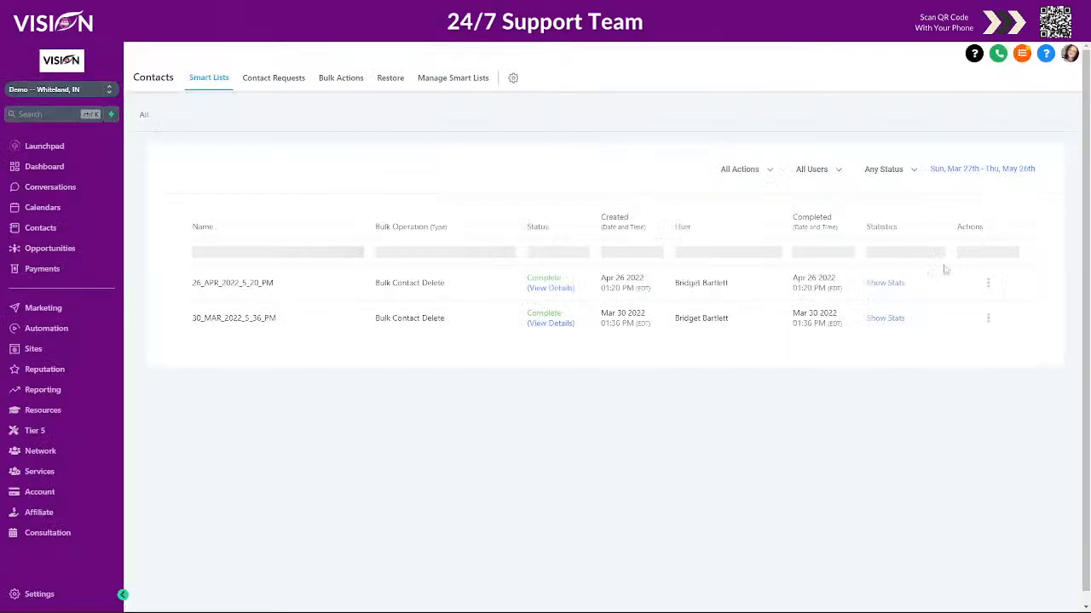
{"action": "left_click", "coordinate": [927, 257]}
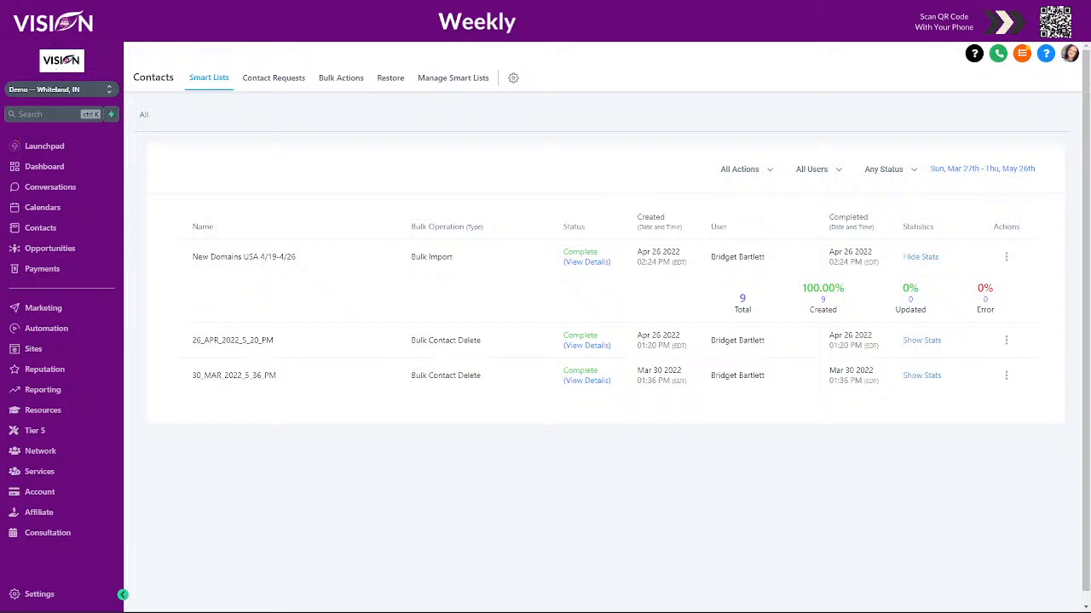
{"action": "left_click", "coordinate": [57, 37]}
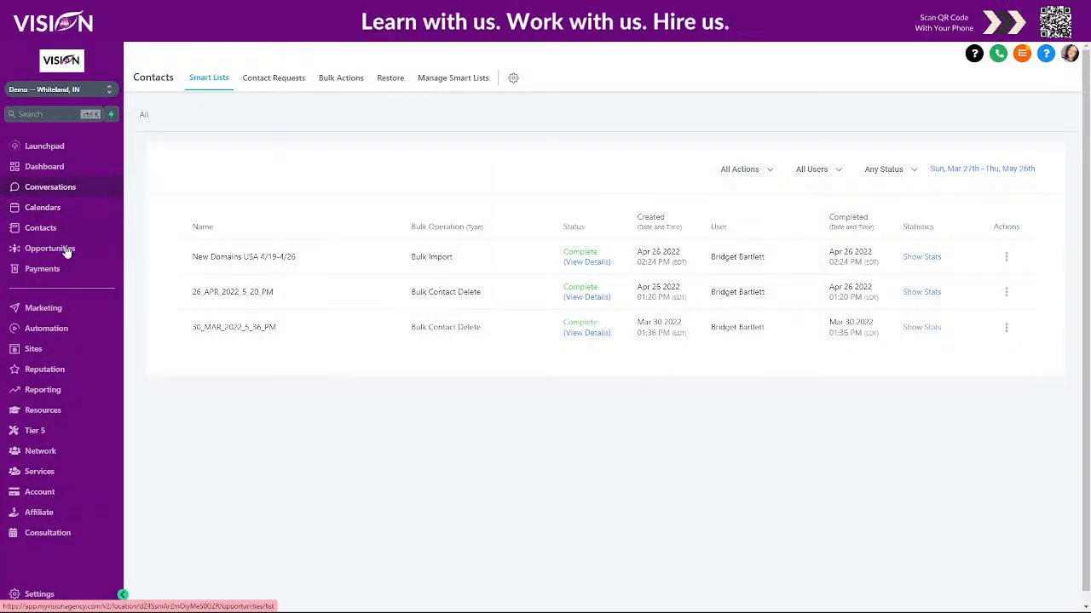
Check the imported records in the Contacts list and open the Manual Actions call queue under Conversations
{"action": "left_click", "coordinate": [40, 227]}
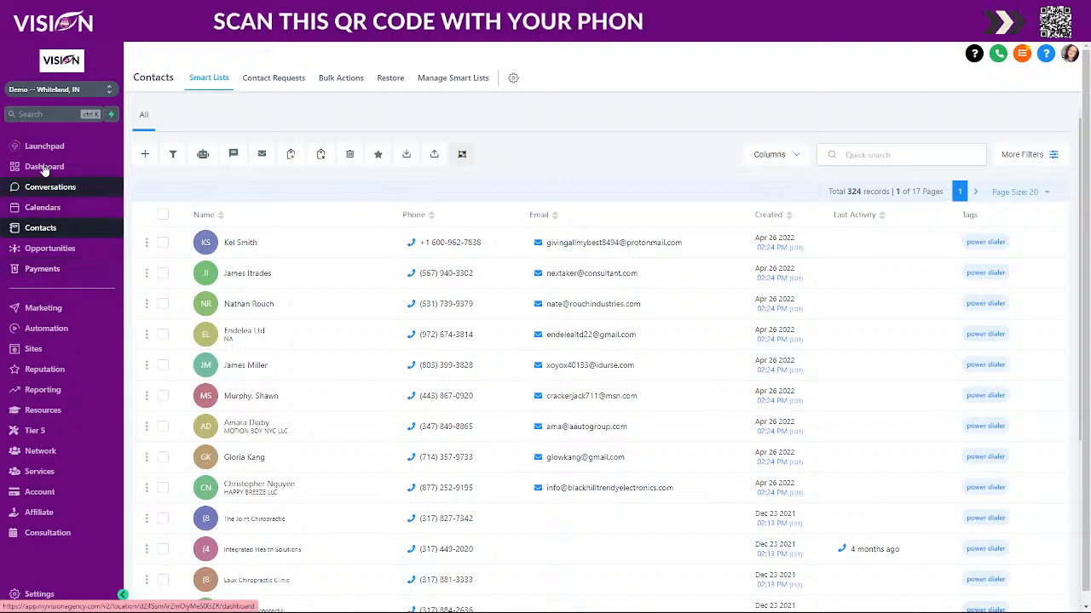
{"action": "left_click", "coordinate": [47, 187]}
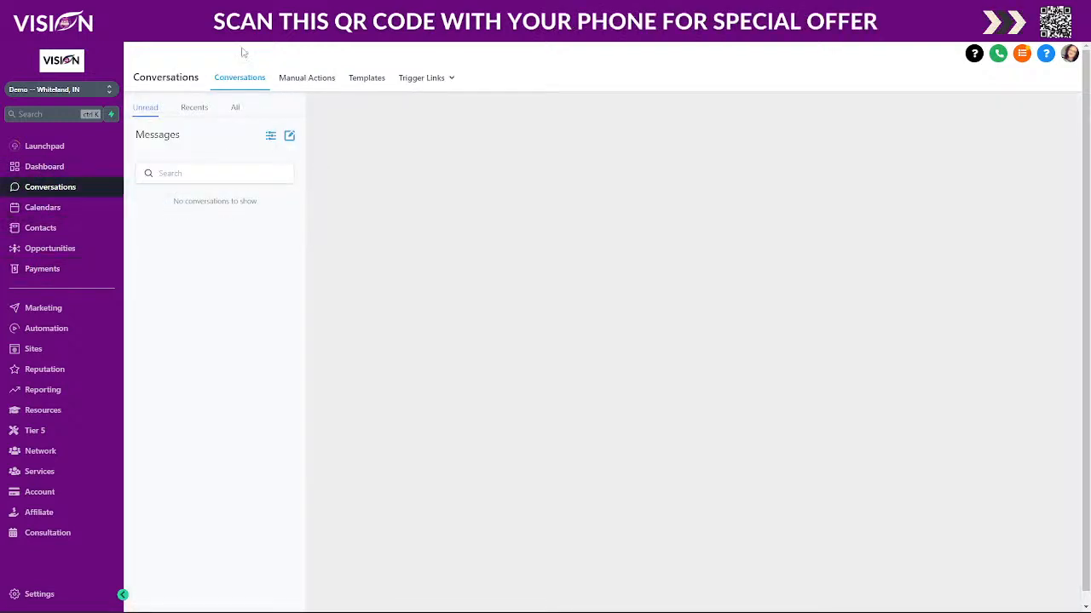
{"action": "left_click", "coordinate": [314, 76]}
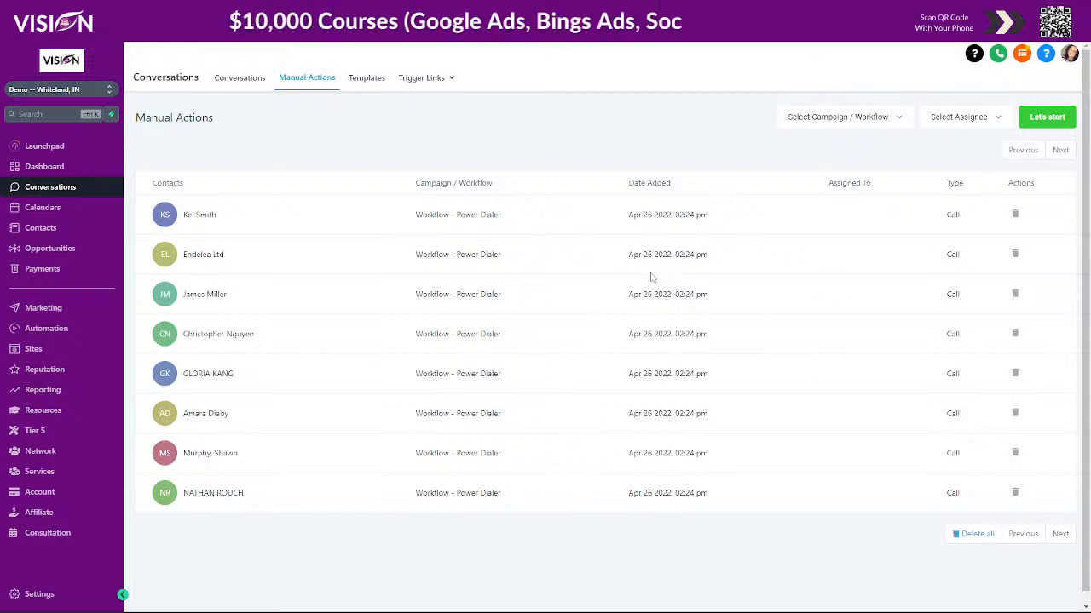
Start calling the Manual Actions queue, hang up the first call, and record its outcome as Completed
{"action": "left_click", "coordinate": [1041, 118]}
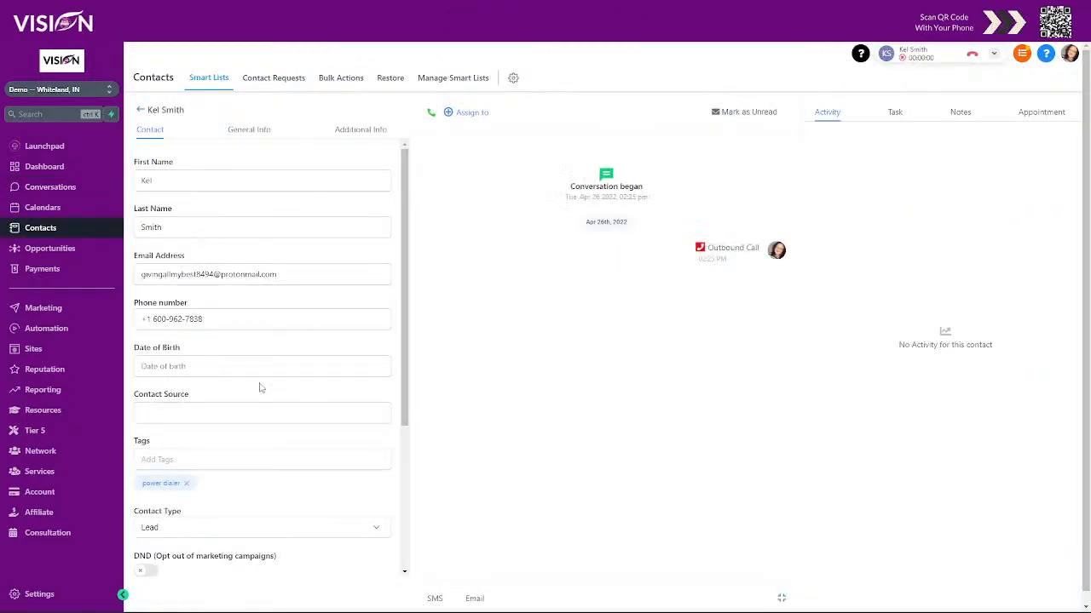
{"action": "left_click", "coordinate": [972, 57]}
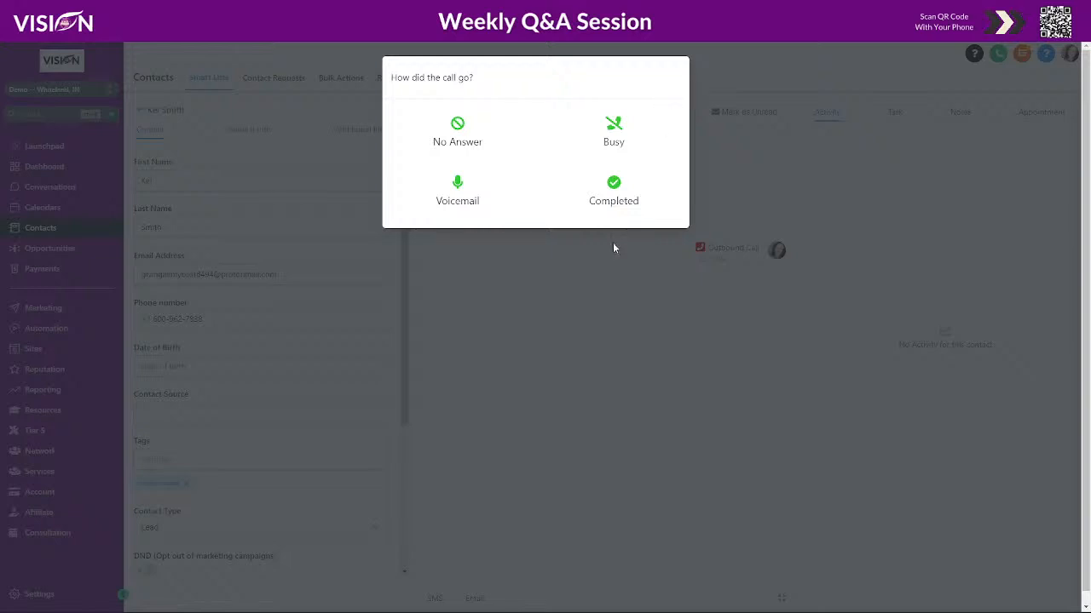
{"action": "left_click", "coordinate": [614, 192]}
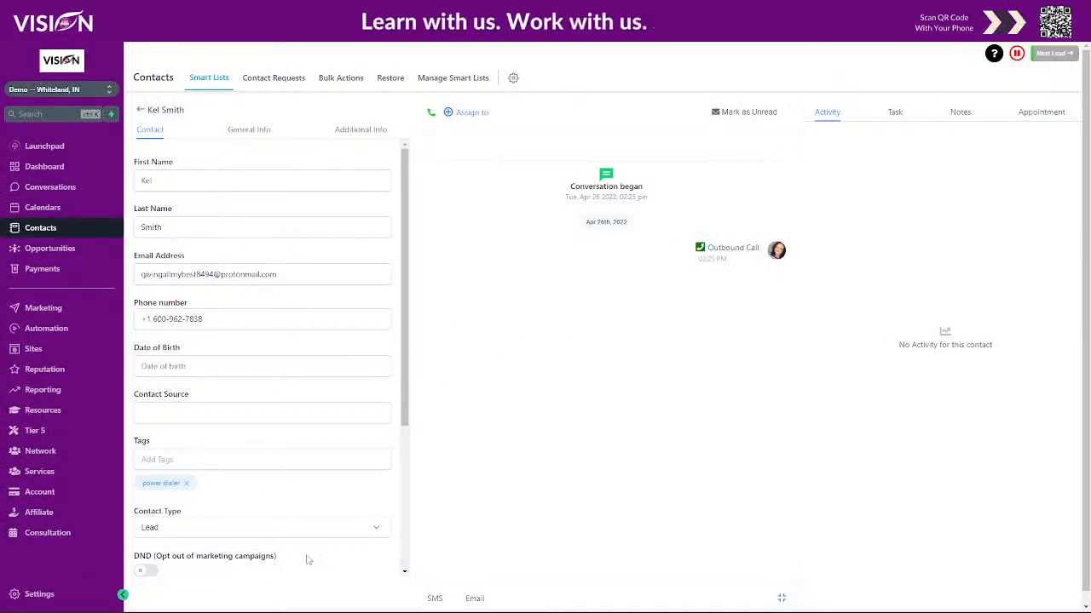
{"action": "scroll", "coordinate": [319, 500], "scroll_direction": "down", "scroll_amount": 3}
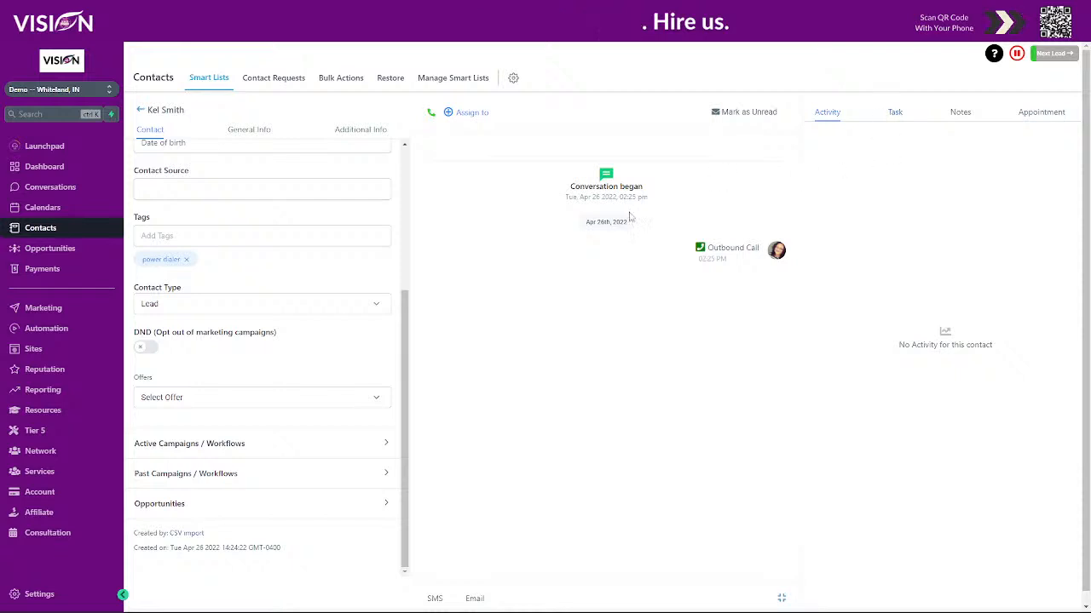
{"action": "scroll", "coordinate": [546, 314], "scroll_direction": "down", "scroll_amount": 1}
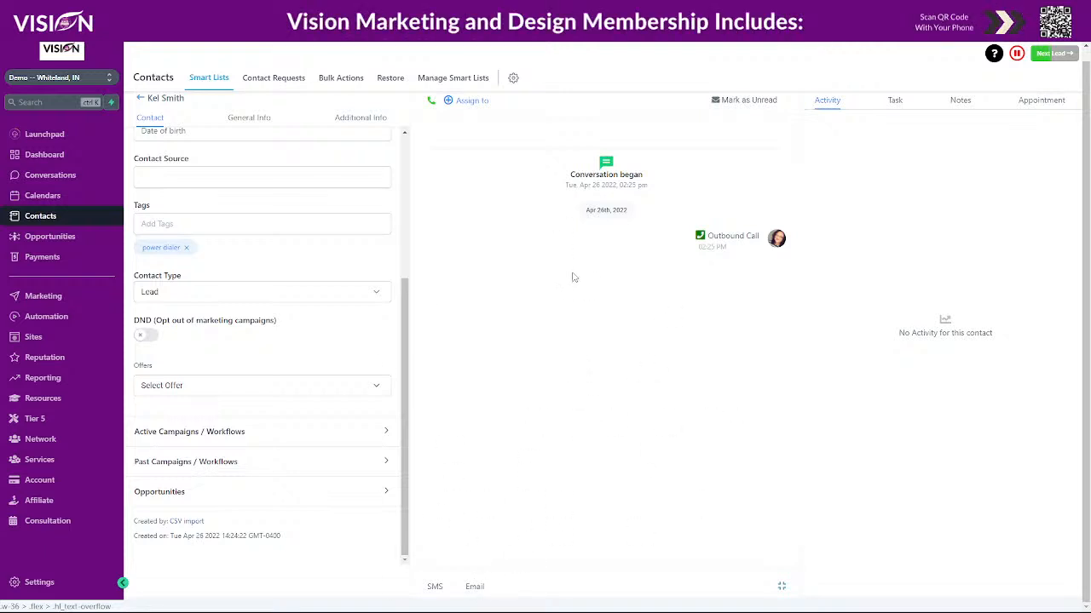
{"action": "scroll", "coordinate": [220, 382], "scroll_direction": "up", "scroll_amount": 3}
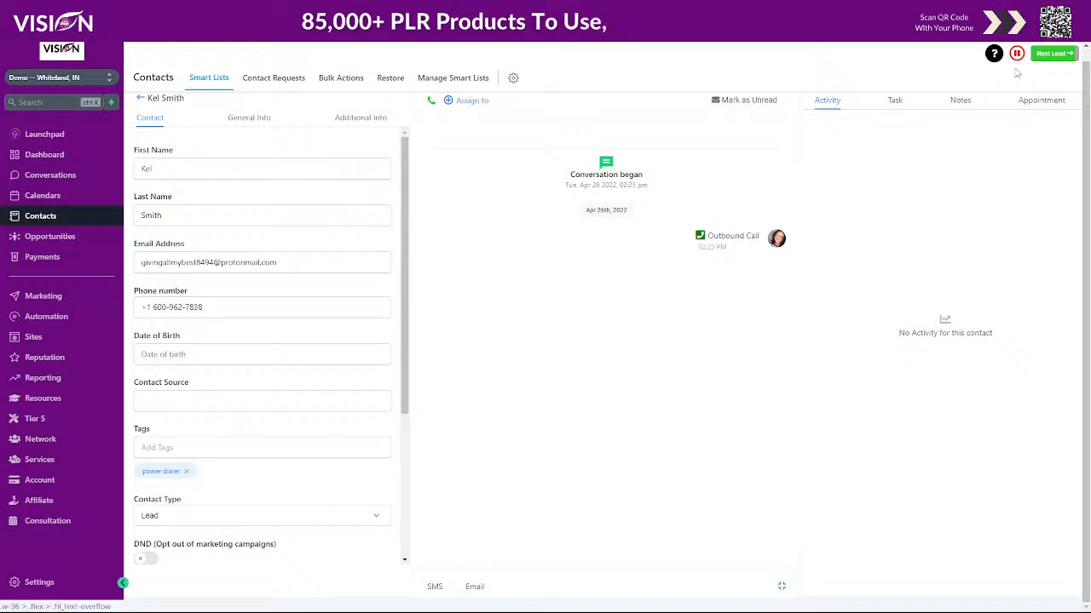
Advance the dialer to the next lead, hang up that call, and mark it Completed
{"action": "left_click", "coordinate": [1053, 56]}
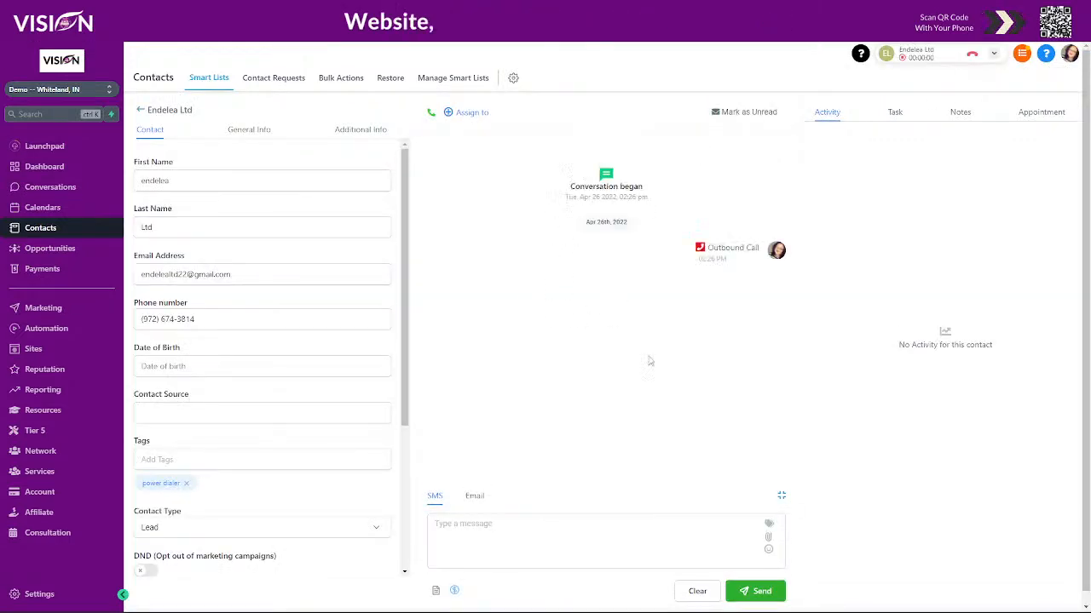
{"action": "left_click", "coordinate": [973, 55]}
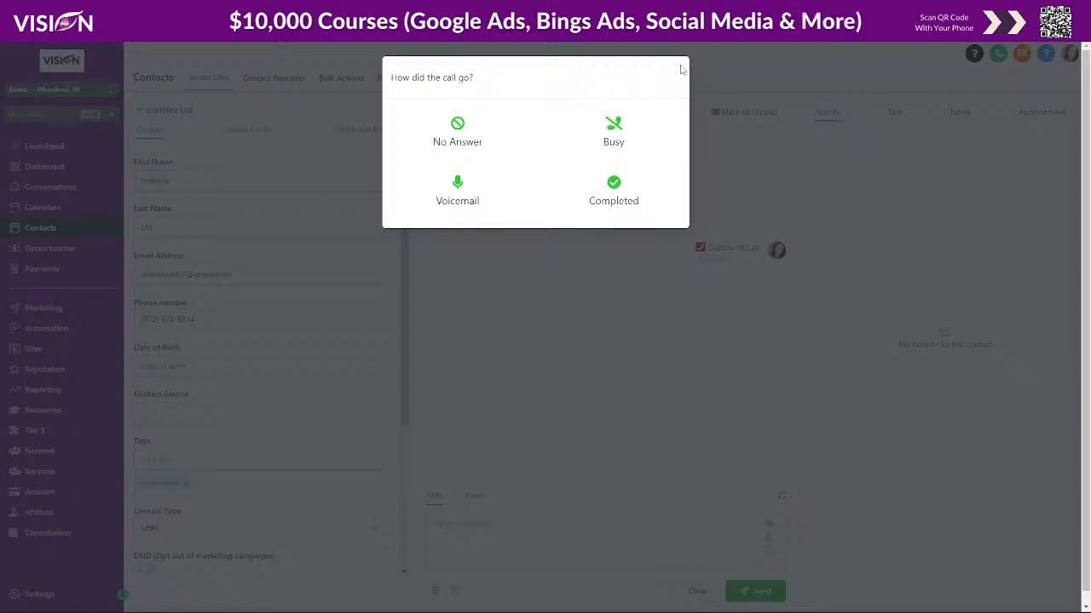
{"action": "left_click", "coordinate": [613, 189]}
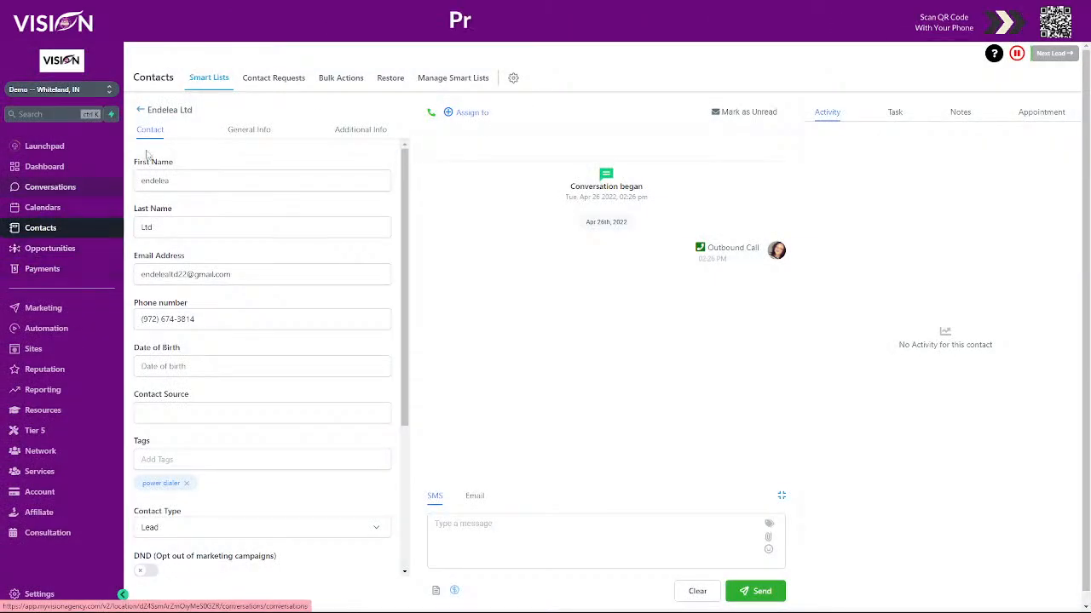
Return to the Manual Actions queue, delete its first two call actions, and pause the power dialer
{"action": "left_click", "coordinate": [344, 79]}
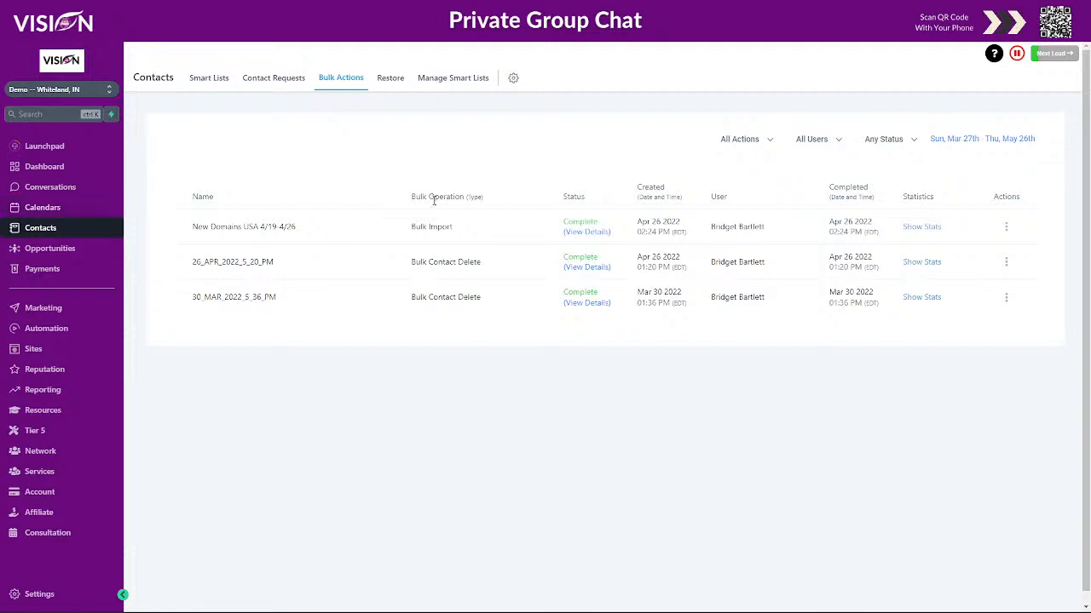
{"action": "left_click", "coordinate": [51, 186]}
{"action": "left_click", "coordinate": [306, 77]}
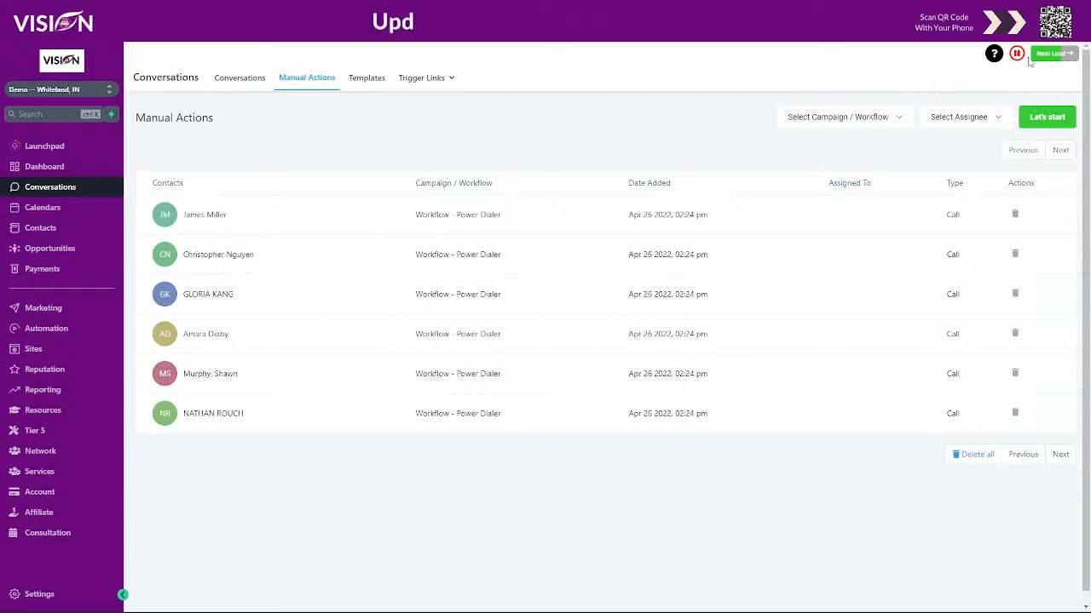
{"action": "left_click", "coordinate": [1015, 214]}
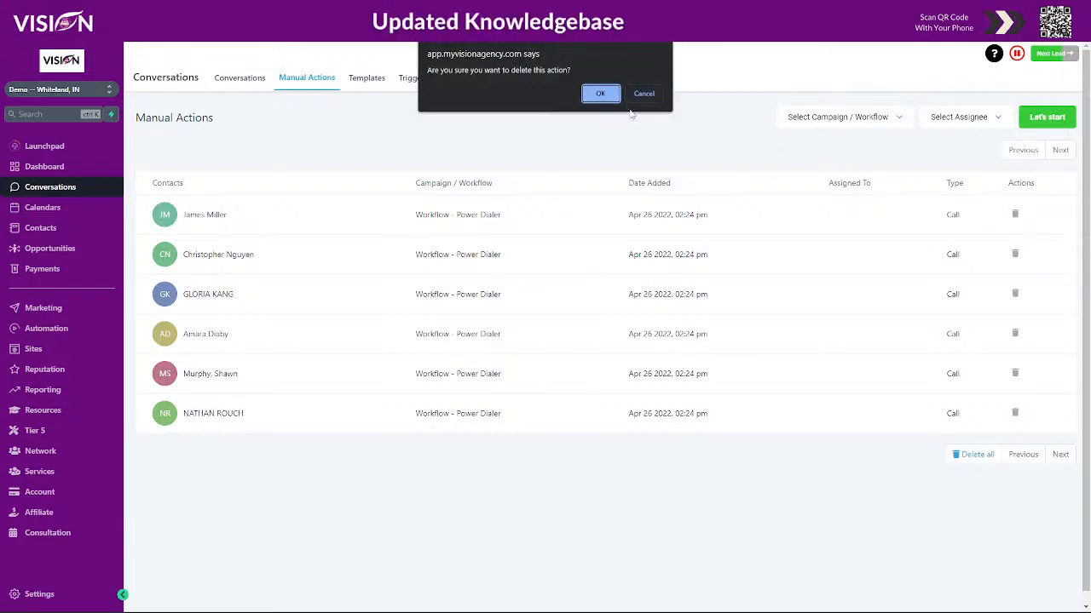
{"action": "left_click", "coordinate": [601, 88]}
{"action": "left_click", "coordinate": [1016, 216]}
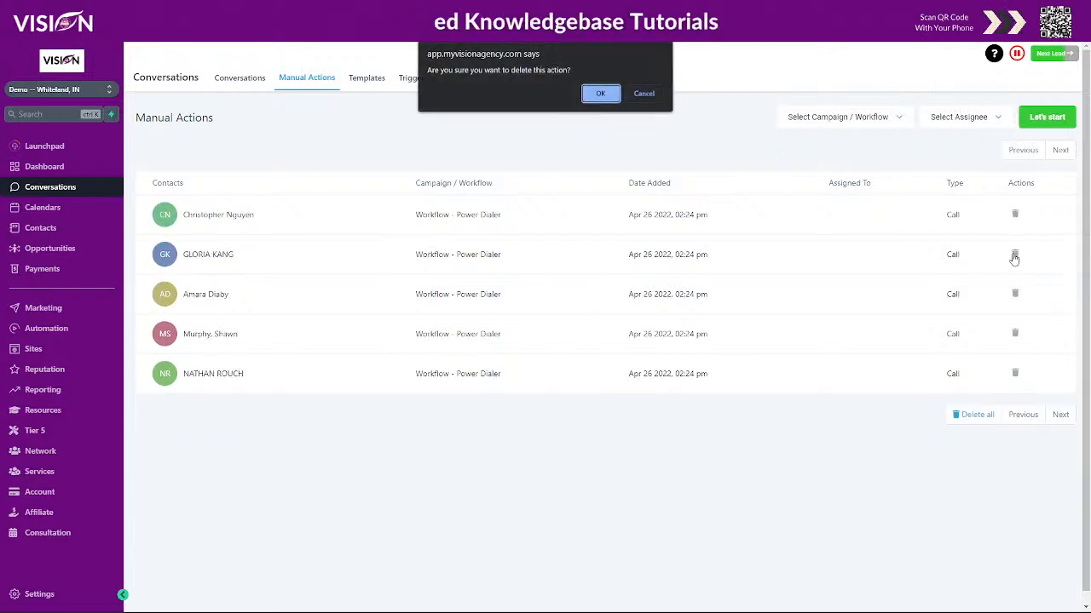
{"action": "left_click", "coordinate": [600, 92]}
{"action": "left_click", "coordinate": [1021, 54]}
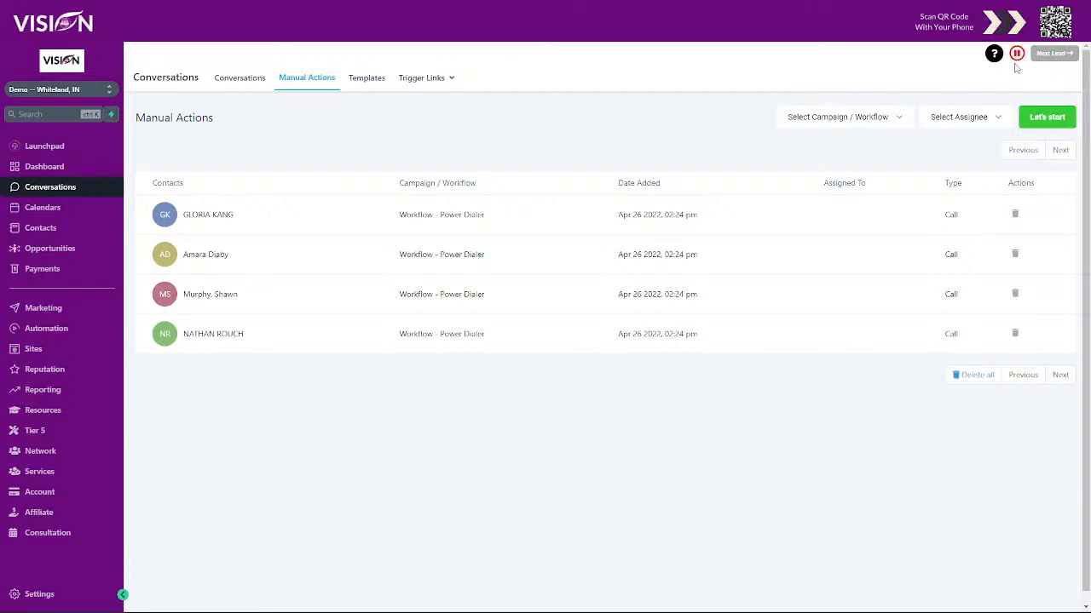
{"action": "left_click", "coordinate": [1063, 56]}
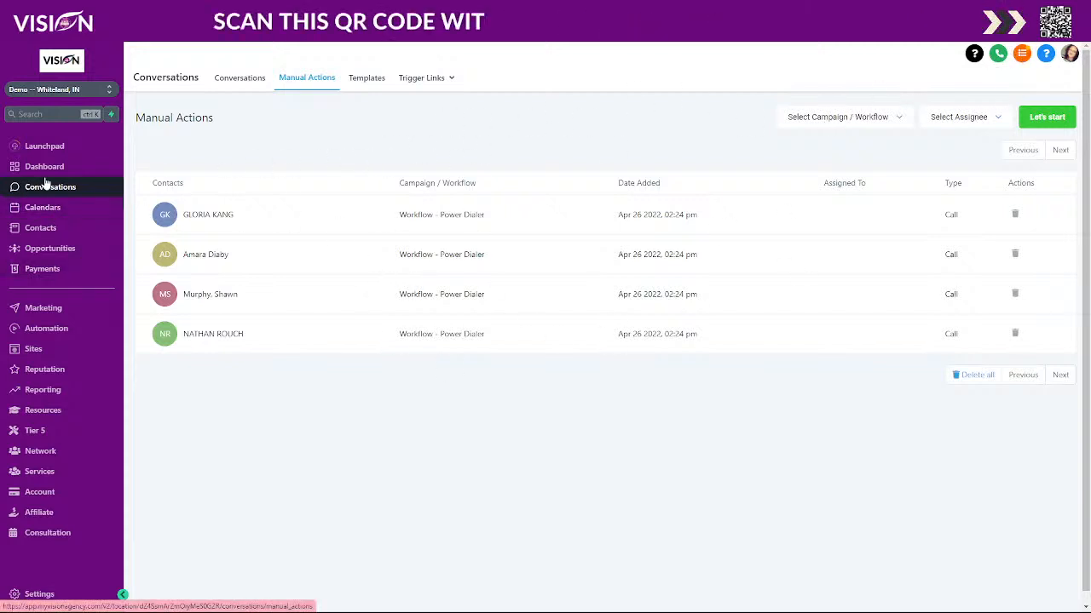
Open the first remaining queued contact's record and view its appointments
{"action": "left_click", "coordinate": [191, 215]}
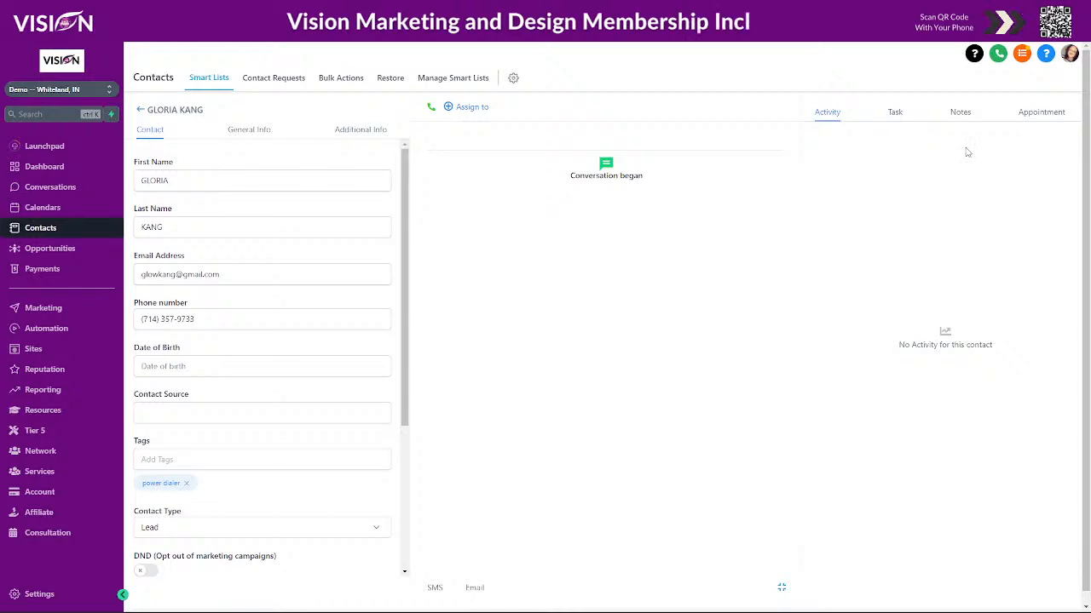
{"action": "left_click", "coordinate": [1042, 113]}
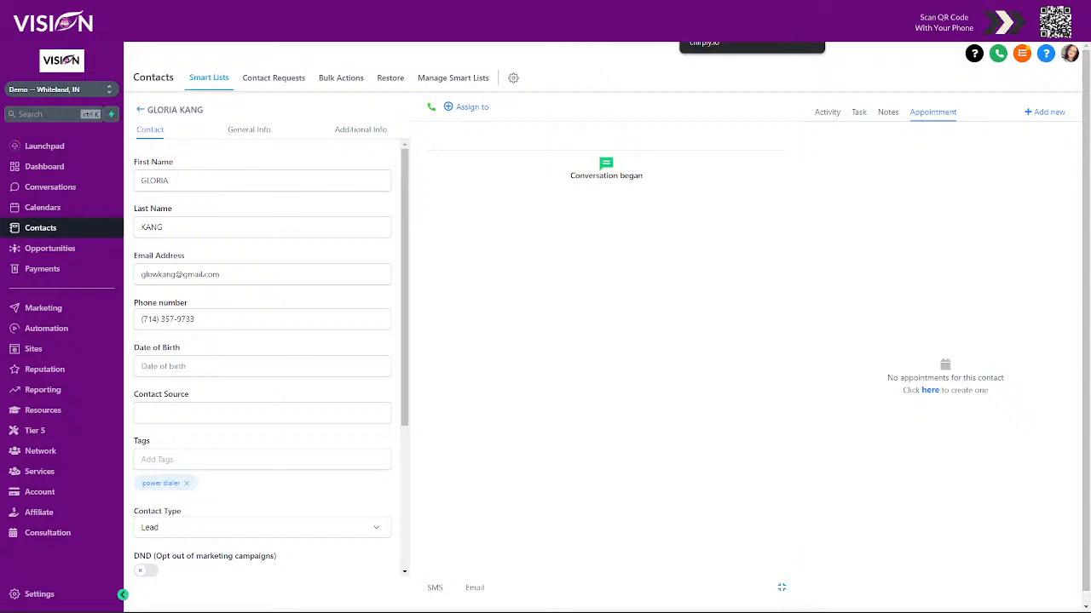
Switch to Chirply.io and start a Domain Leads search with the domain creation range set to 04/19/2022 - 04/26/2022
{"action": "left_click", "coordinate": [725, 11]}
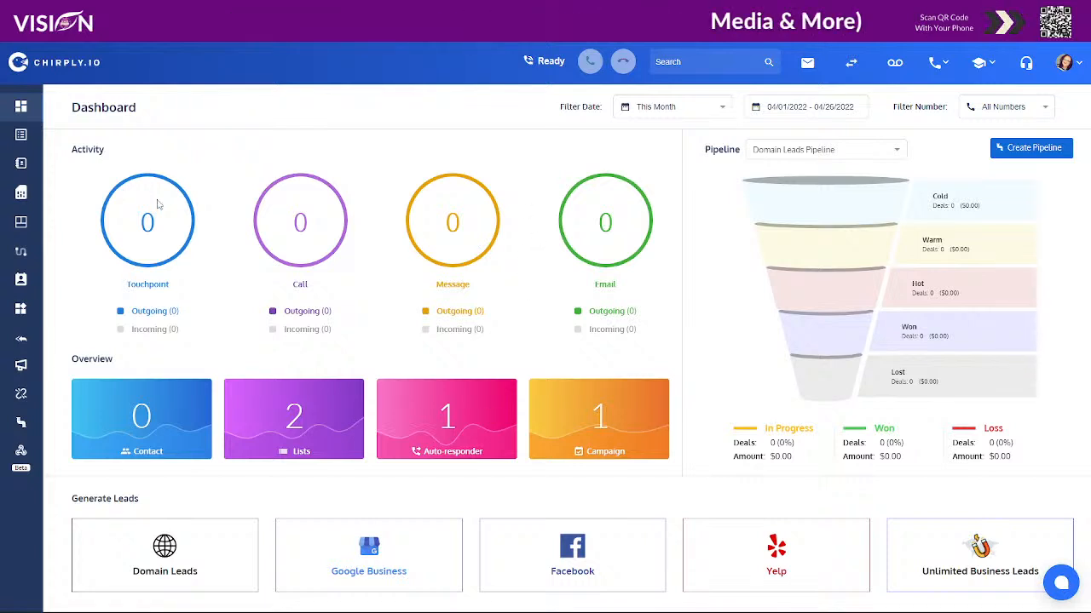
{"action": "mouse_move", "coordinate": [5, 138]}
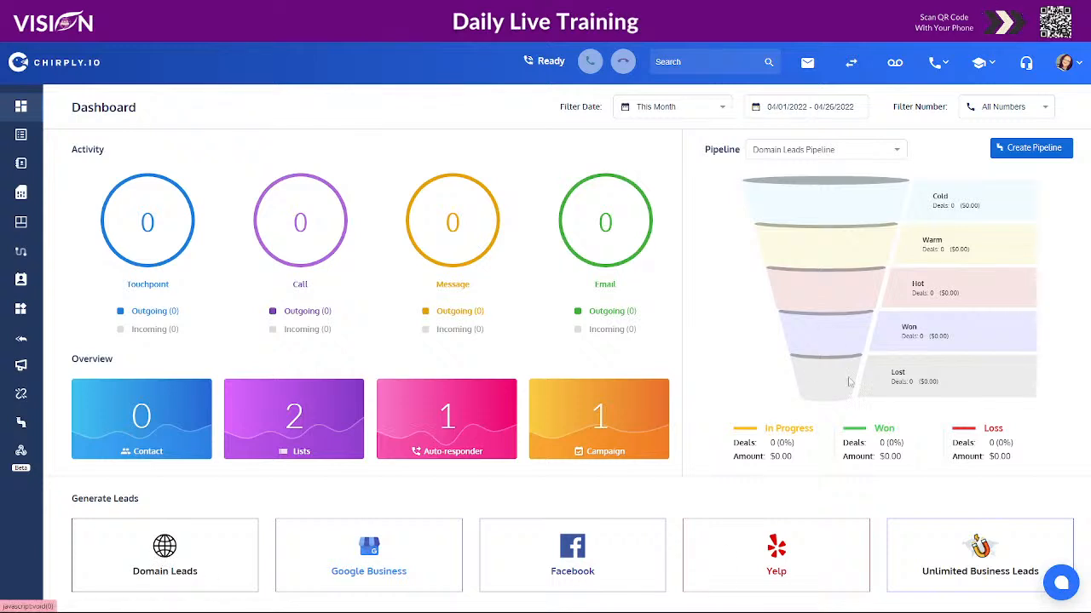
{"action": "left_click", "coordinate": [168, 553]}
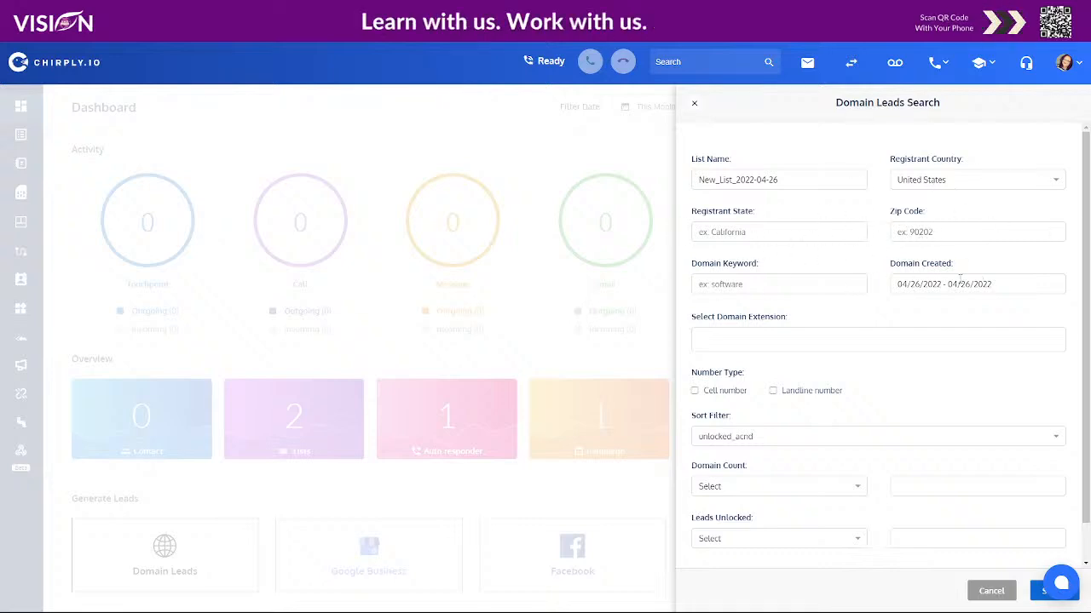
{"action": "left_click", "coordinate": [943, 285]}
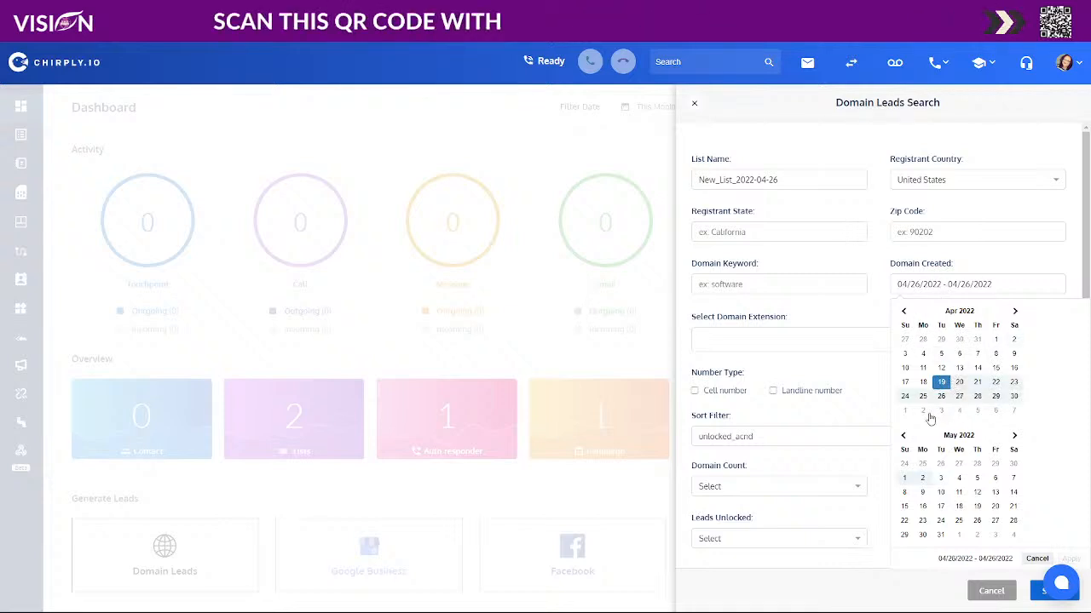
{"action": "left_click", "coordinate": [941, 398]}
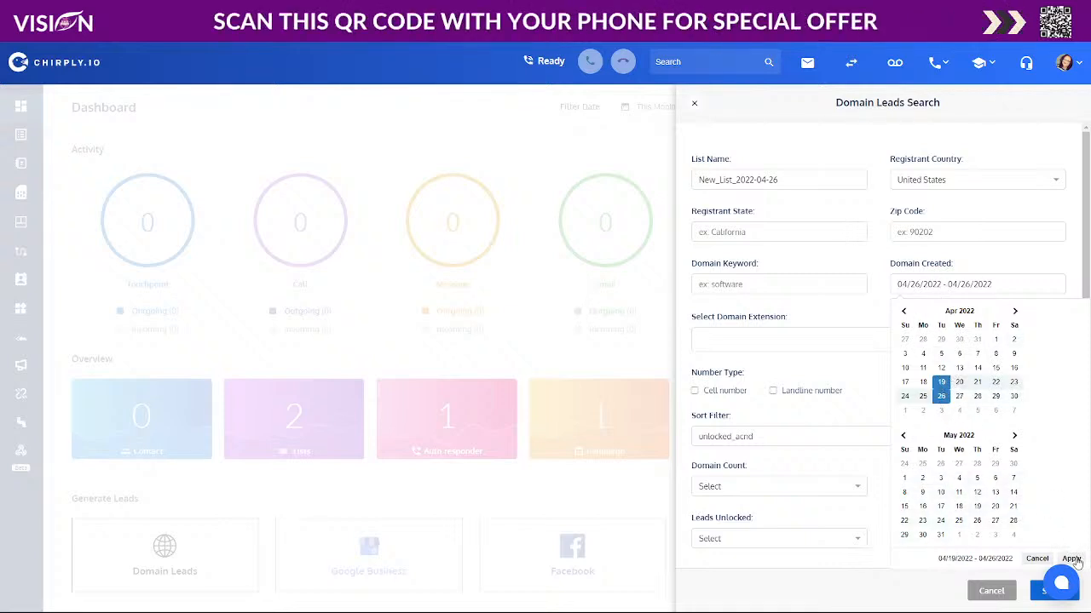
{"action": "left_click", "coordinate": [1070, 559]}
Include all domain extensions in the Domain Leads search
{"action": "left_click", "coordinate": [715, 342]}
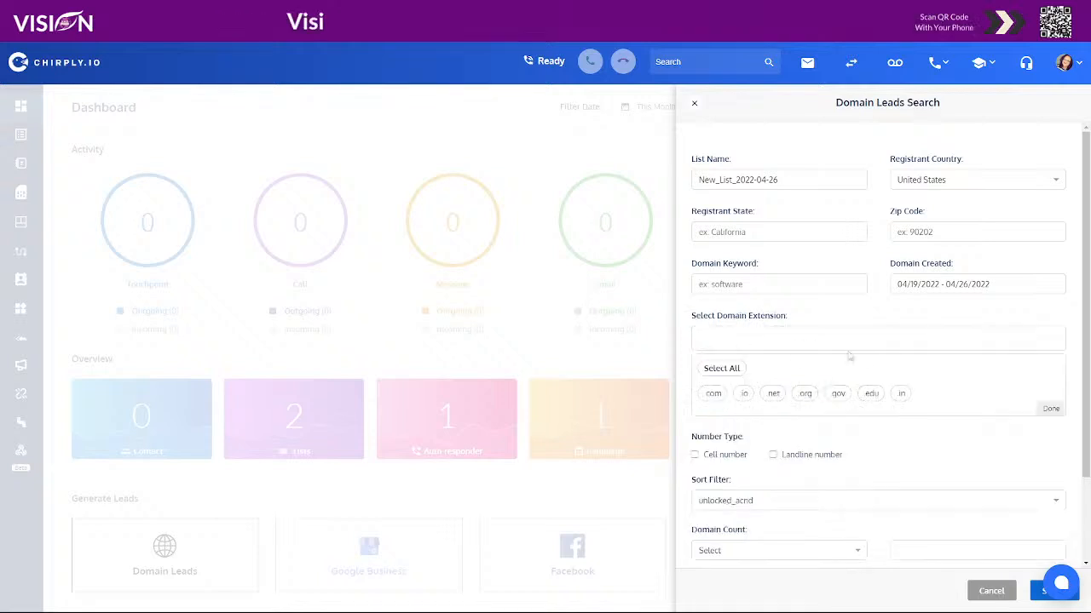
{"action": "left_click", "coordinate": [723, 368]}
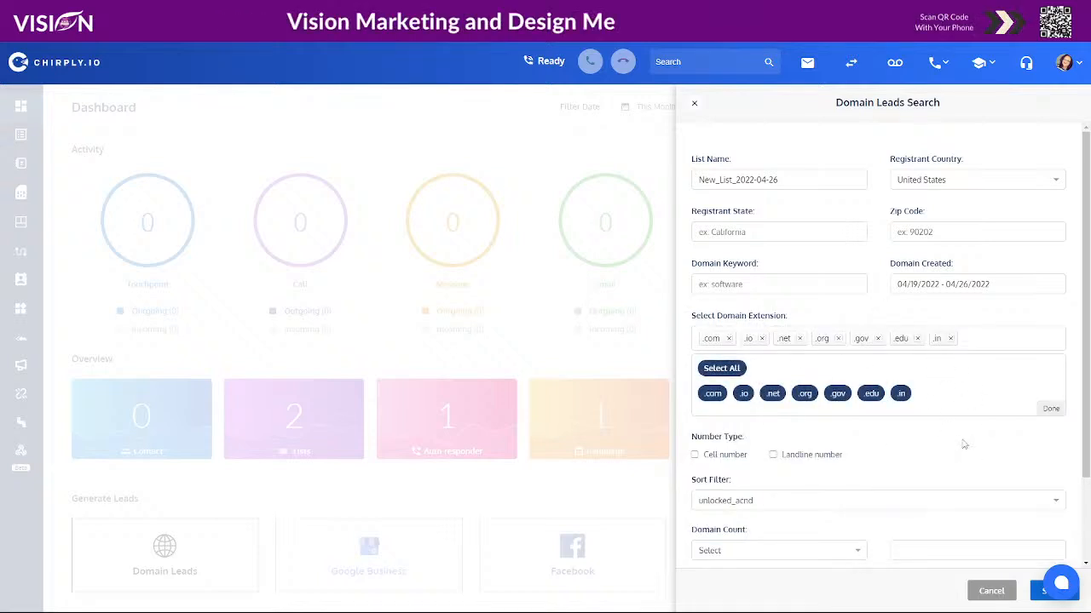
{"action": "left_click", "coordinate": [1051, 410]}
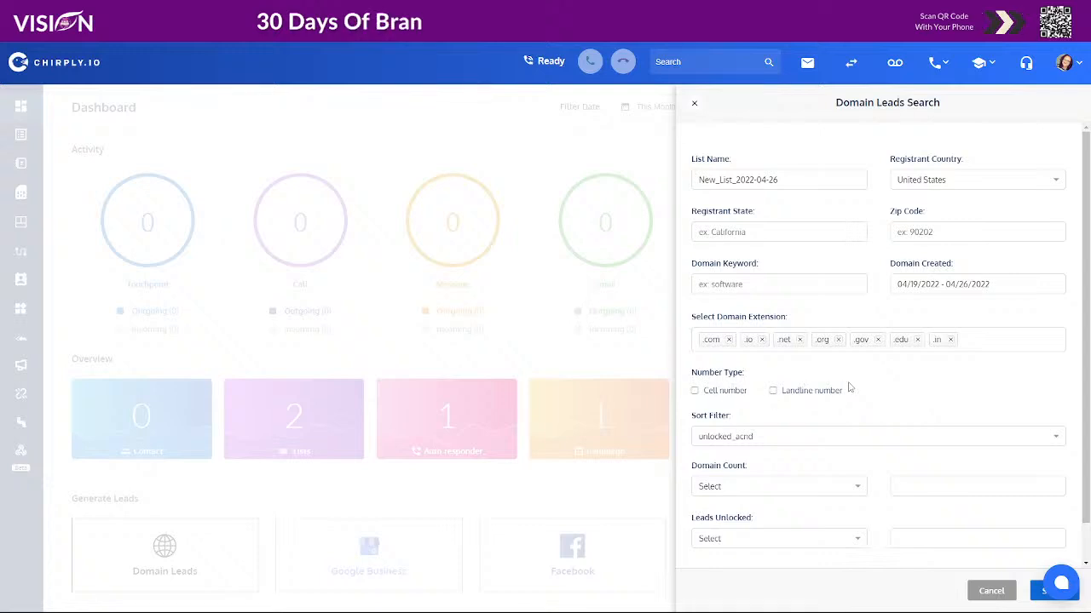
Set the search's sort filter to domain_count_acnd and limit the domain count to Equals 1
{"action": "left_click", "coordinate": [735, 438]}
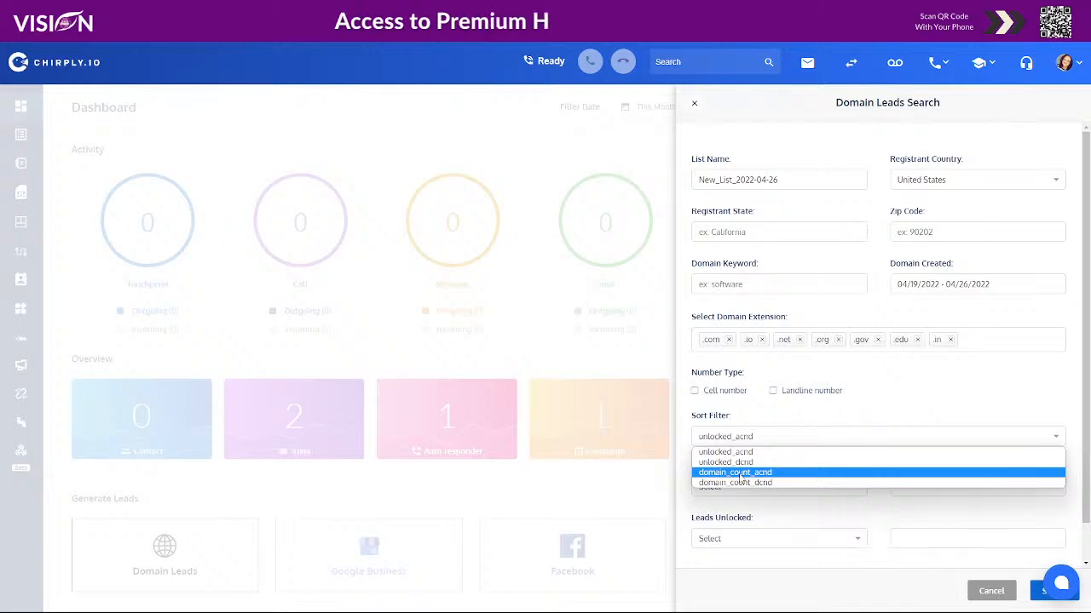
{"action": "left_click", "coordinate": [740, 475]}
{"action": "left_click", "coordinate": [731, 487]}
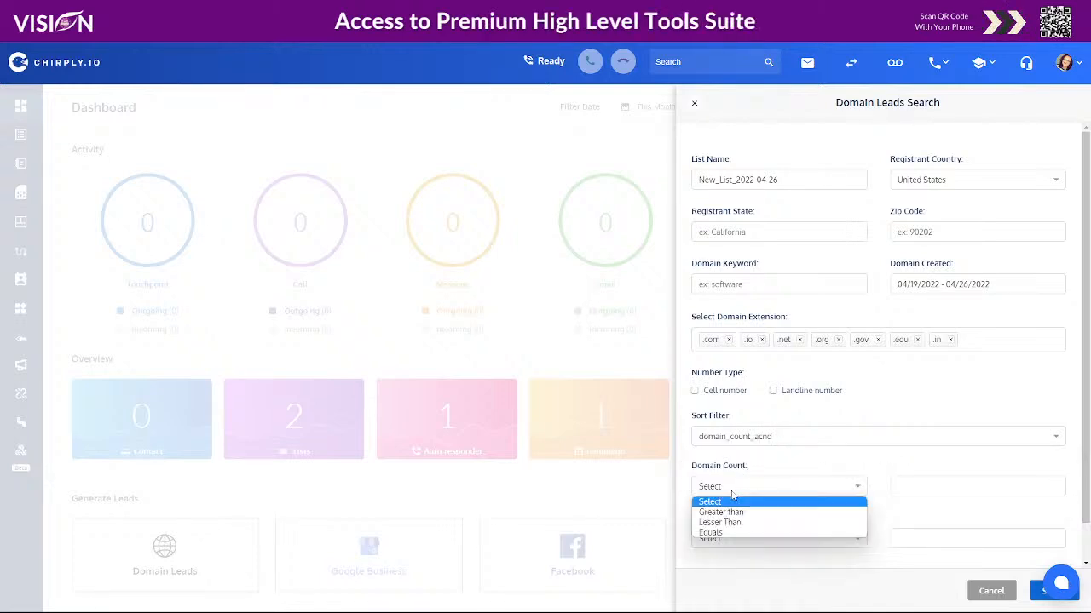
{"action": "left_click", "coordinate": [726, 534]}
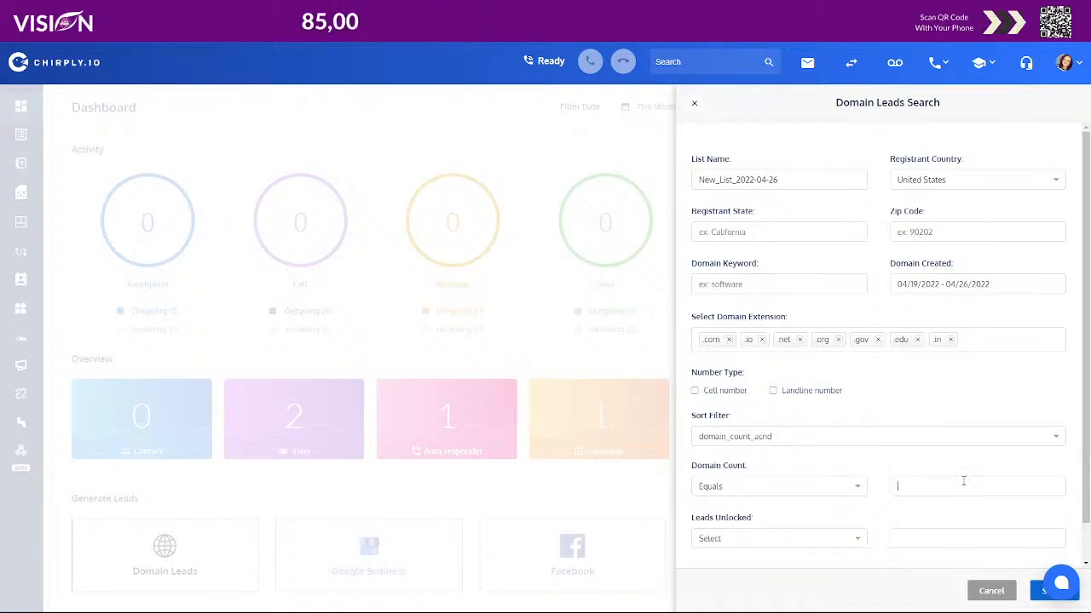
{"action": "left_click", "coordinate": [970, 479]}
{"action": "type", "text": "1"}
{"action": "scroll", "coordinate": [858, 545], "scroll_direction": "down", "scroll_amount": 1}
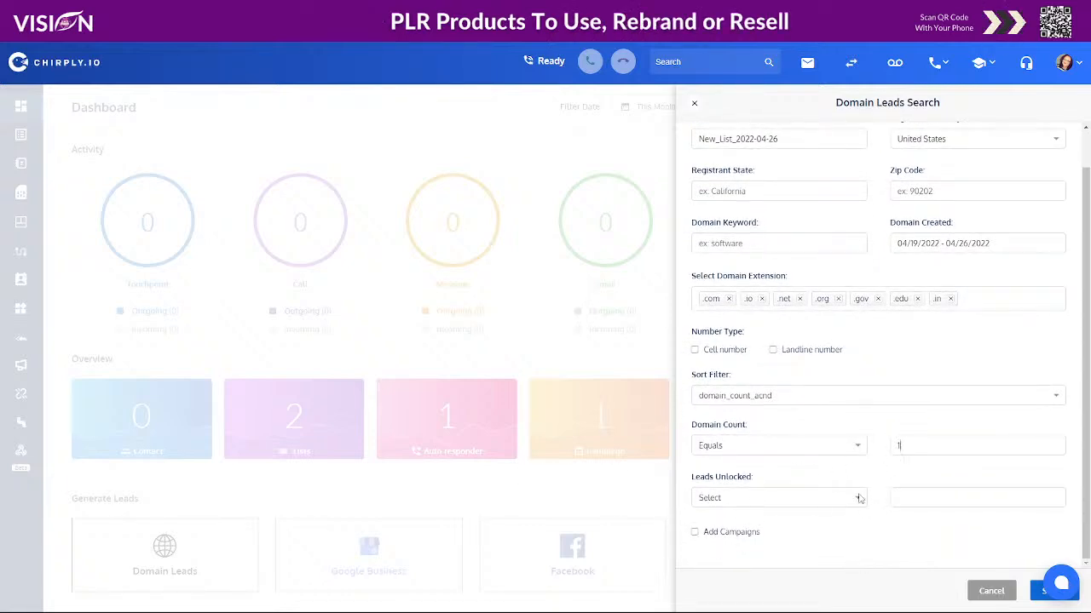
Try the Add Campaigns option, turn it back off, and close the Domain Leads search without submitting it
{"action": "left_click", "coordinate": [694, 533]}
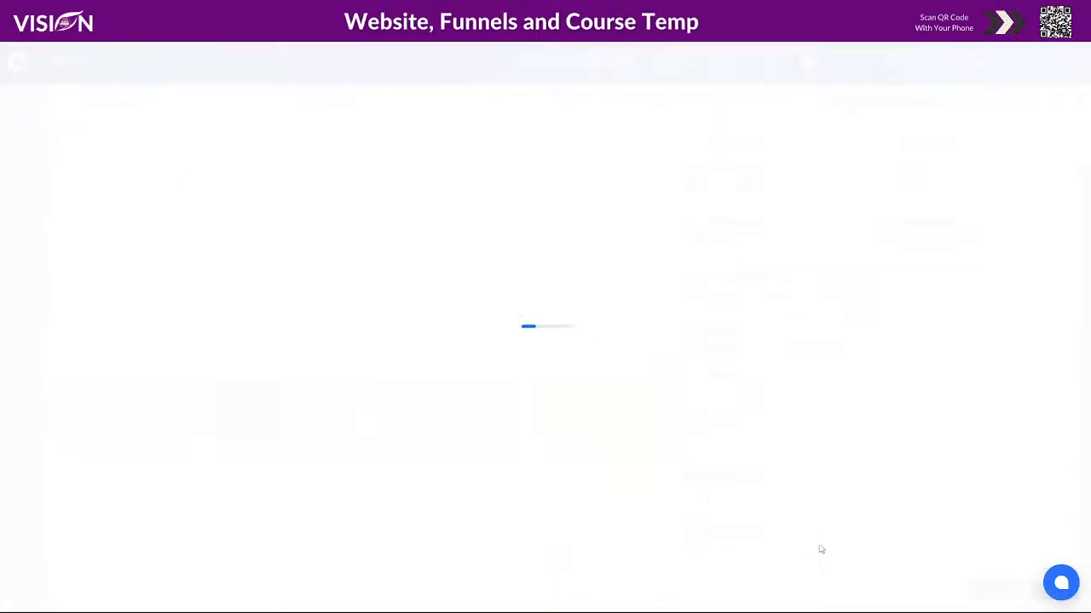
{"action": "scroll", "coordinate": [820, 486], "scroll_direction": "down", "scroll_amount": 1}
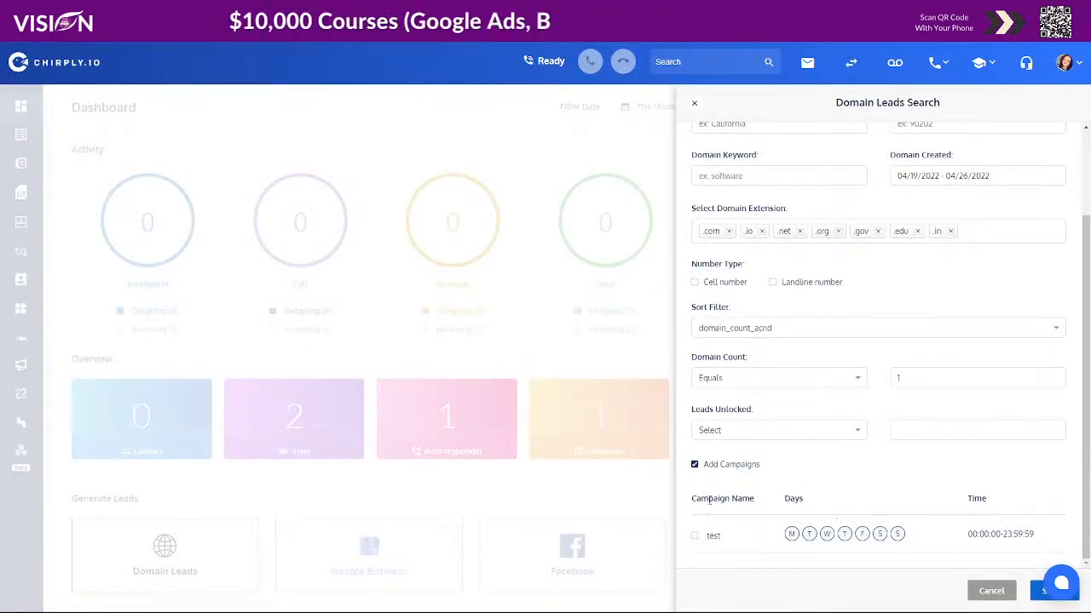
{"action": "left_click", "coordinate": [695, 464]}
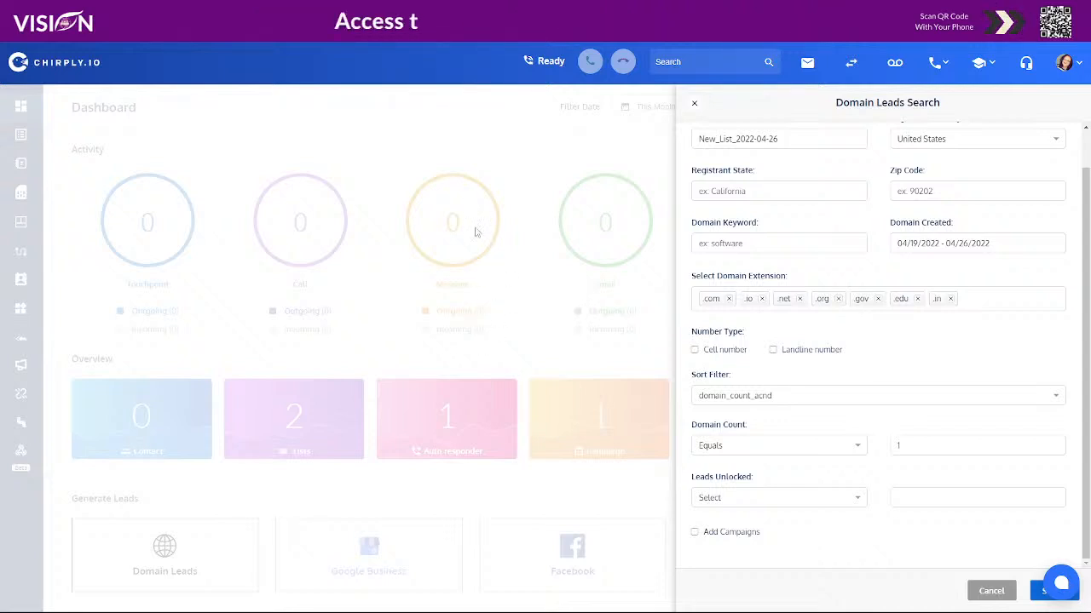
{"action": "left_click", "coordinate": [693, 103]}
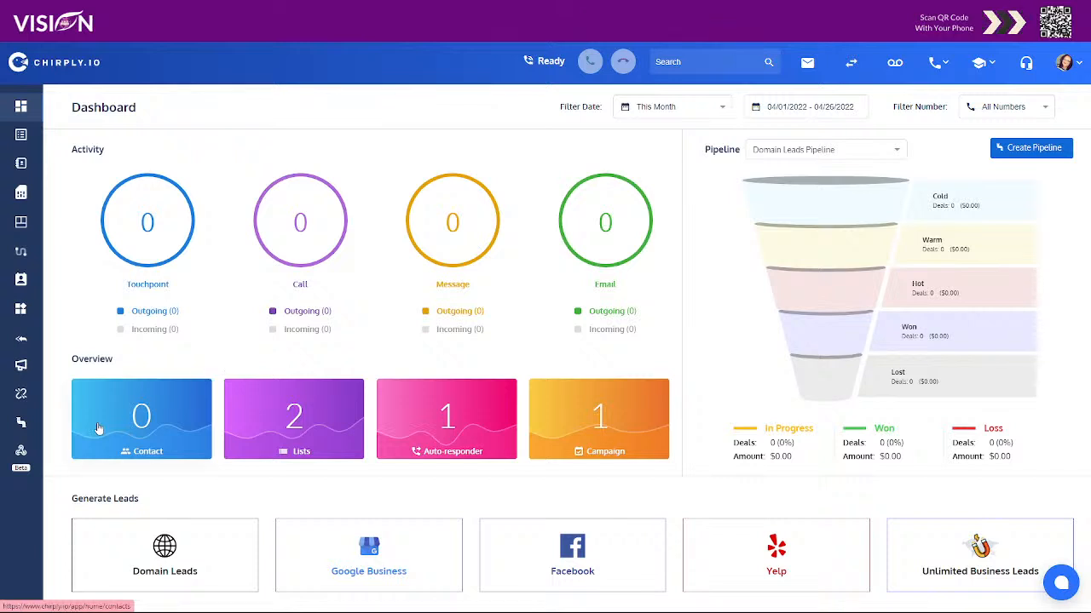
Switch to the Domain Leads site and review the registrant details and phone types in the search results
{"action": "left_click", "coordinate": [21, 423]}
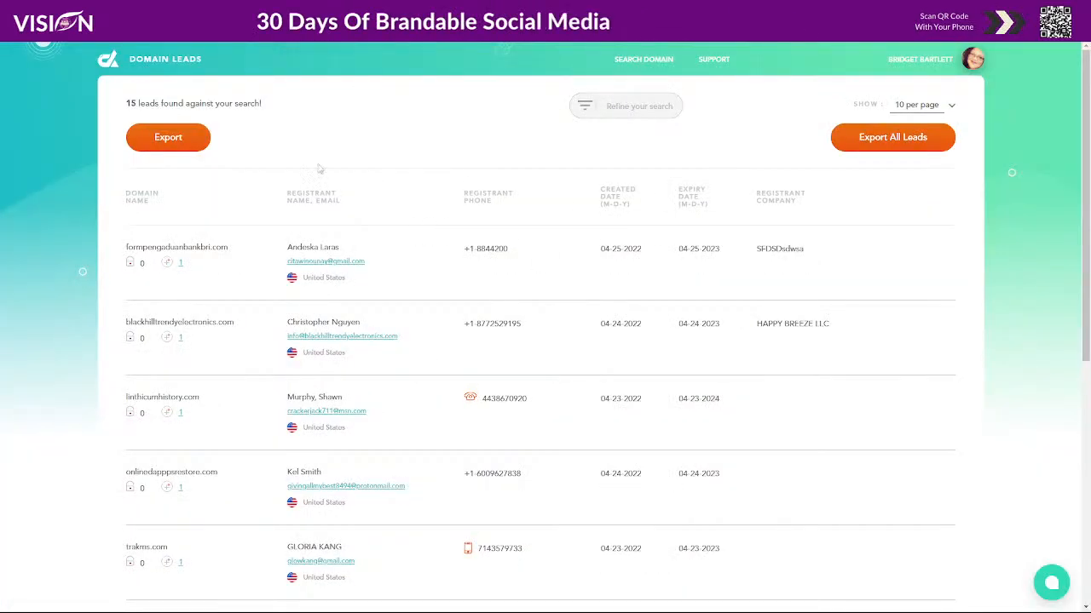
{"action": "scroll", "coordinate": [648, 209], "scroll_direction": "down", "scroll_amount": 8}
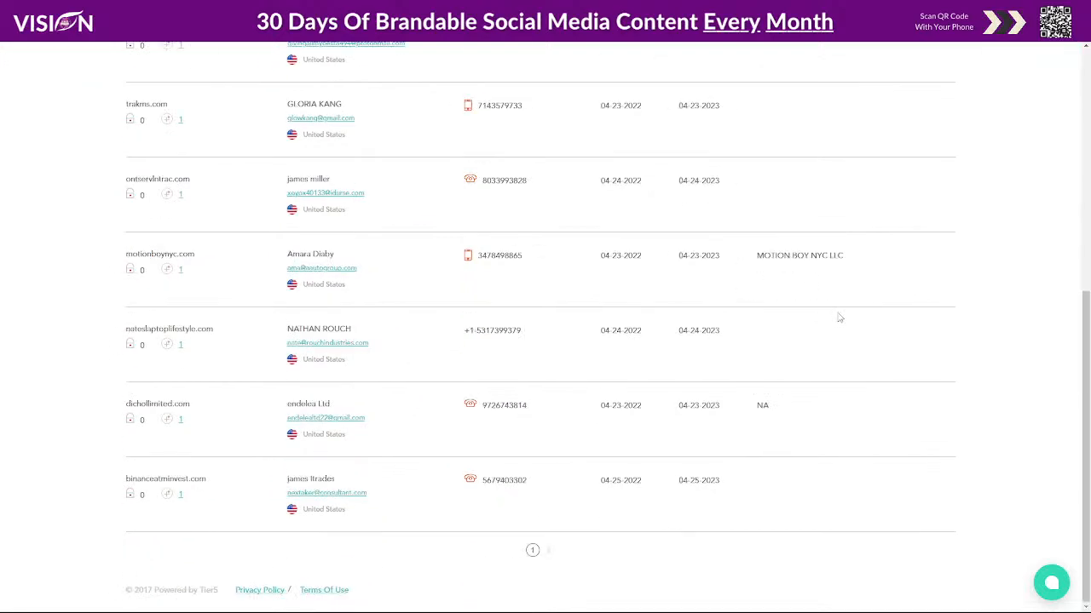
{"action": "scroll", "coordinate": [920, 309], "scroll_direction": "up", "scroll_amount": 5}
{"action": "scroll", "coordinate": [920, 309], "scroll_direction": "up", "scroll_amount": 2}
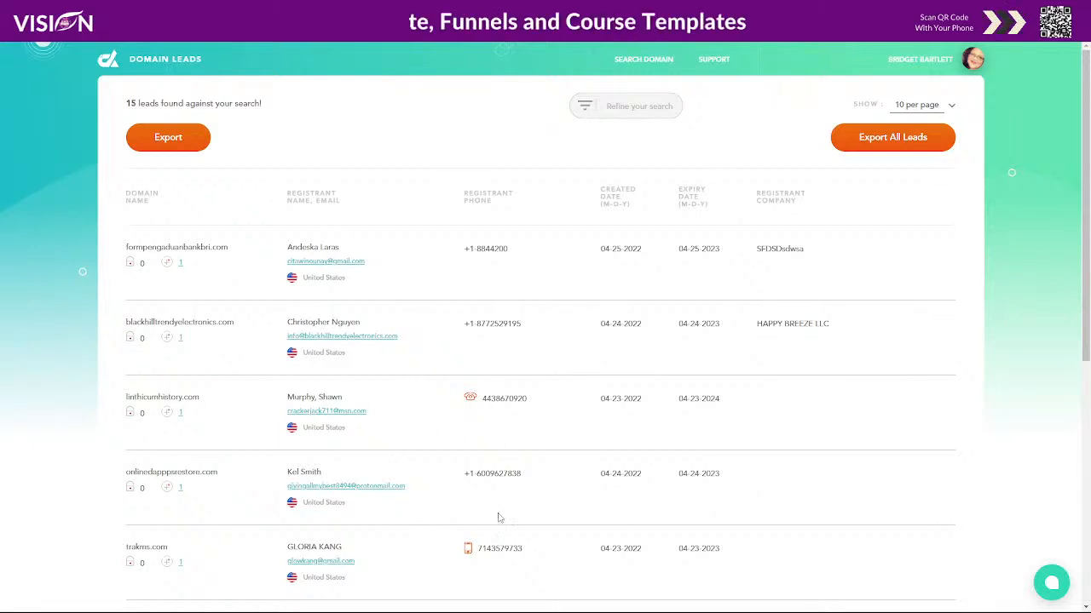
{"action": "scroll", "coordinate": [527, 527], "scroll_direction": "down", "scroll_amount": 2}
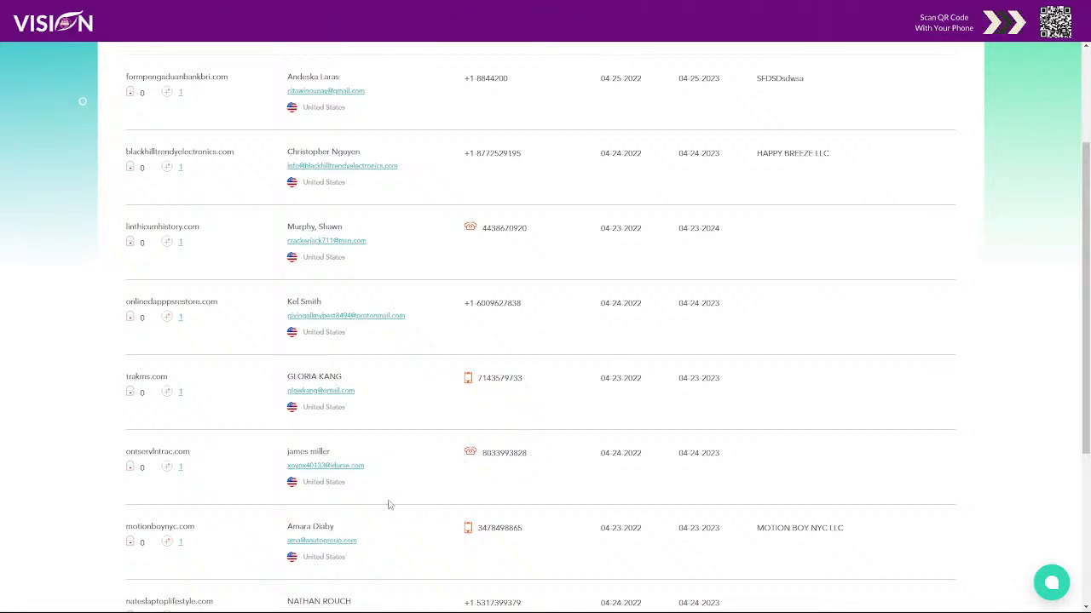
Switch to the Vision Plans page and compare the features and prices of the Beginner, Business and Professional plans
{"action": "scroll", "coordinate": [399, 492], "scroll_direction": "down", "scroll_amount": 1}
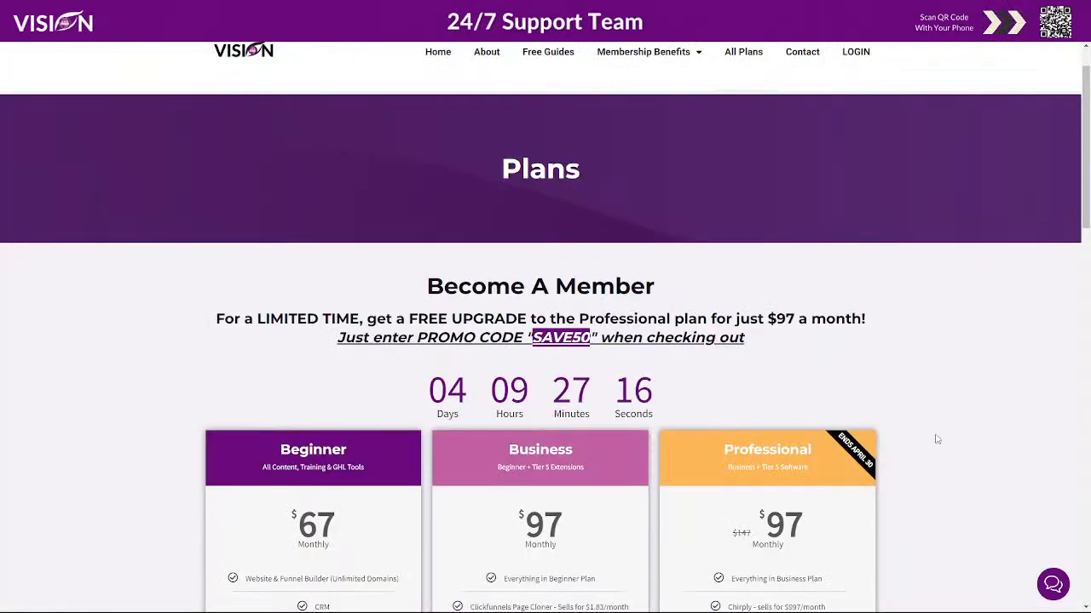
{"action": "scroll", "coordinate": [941, 440], "scroll_direction": "down", "scroll_amount": 1}
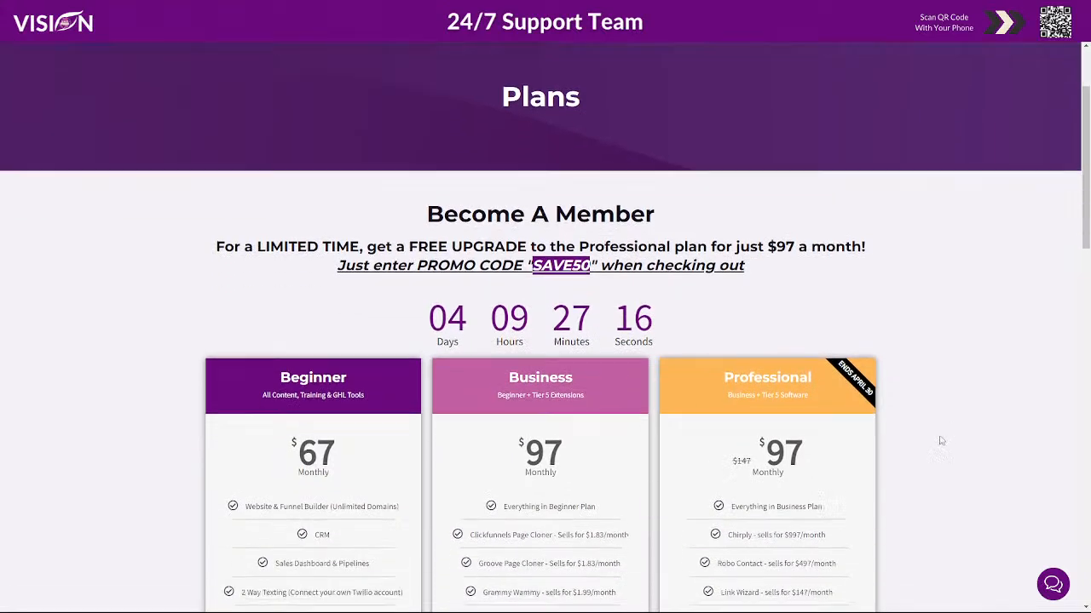
{"action": "scroll", "coordinate": [971, 446], "scroll_direction": "down", "scroll_amount": 3}
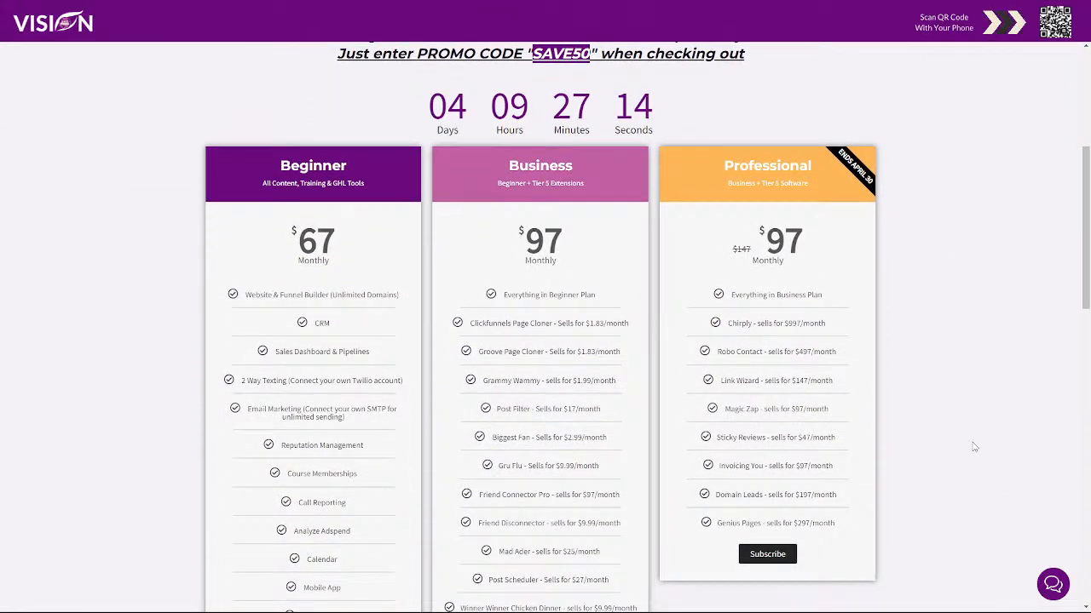